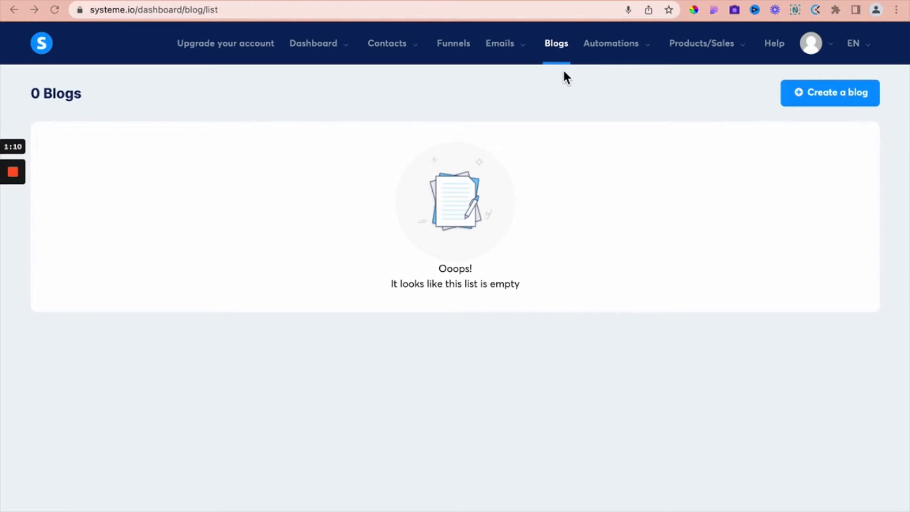
Step: Start a new blog and name it Jados Academy
left_click(826, 97)
left_click(826, 94)
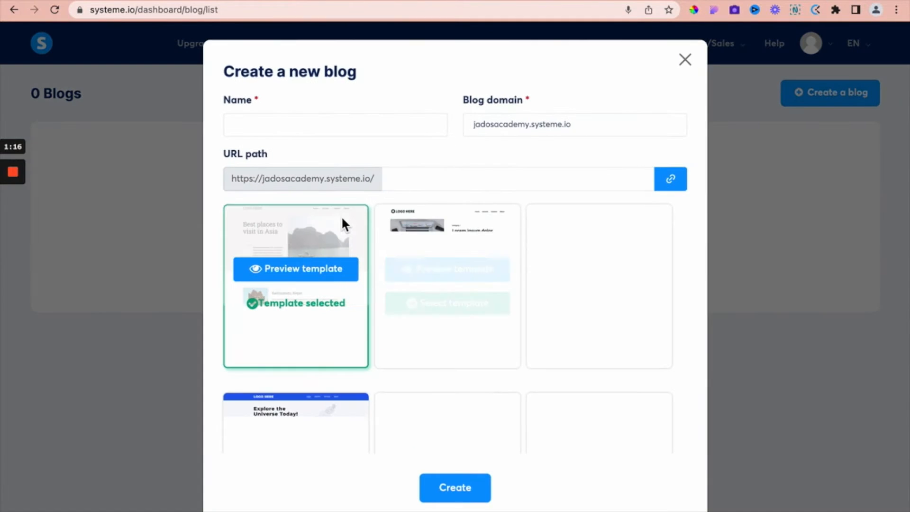
left_click(283, 125)
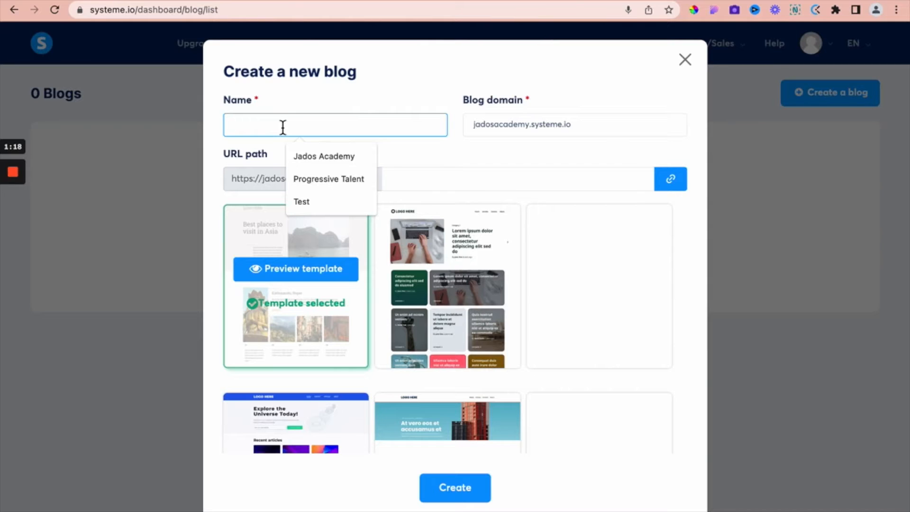
left_click(315, 159)
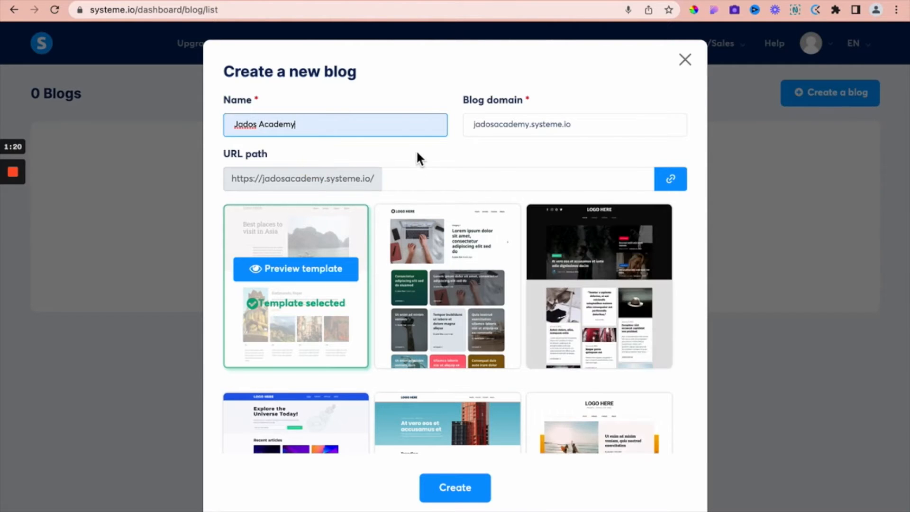
Step: Look through the blog templates offered for the new blog
scroll(440, 147, "down", 1)
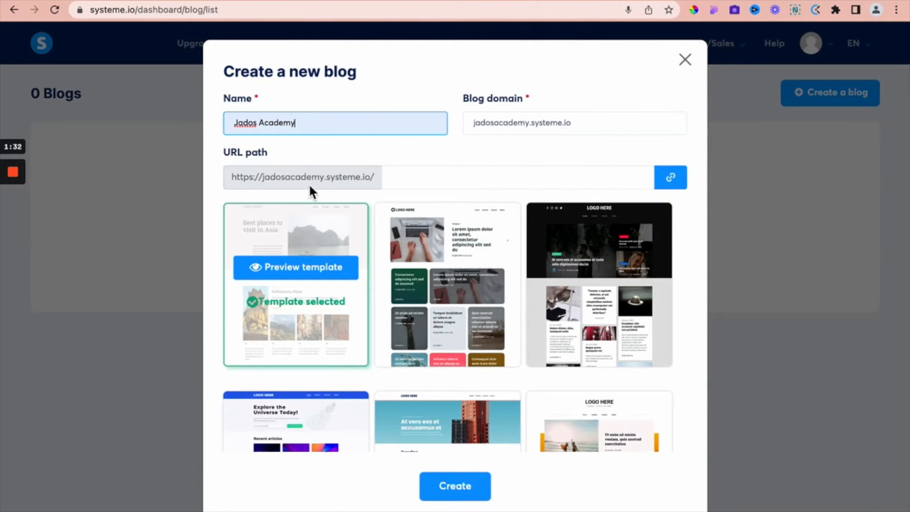
scroll(326, 335, "down", 1)
scroll(326, 335, "down", 1)
scroll(326, 336, "up", 1)
scroll(326, 335, "down", 1)
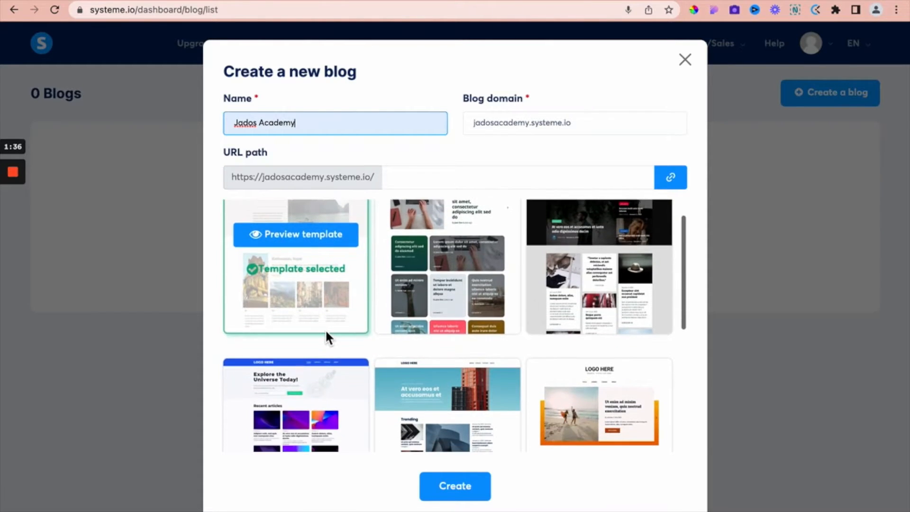
scroll(325, 329, "down", 5)
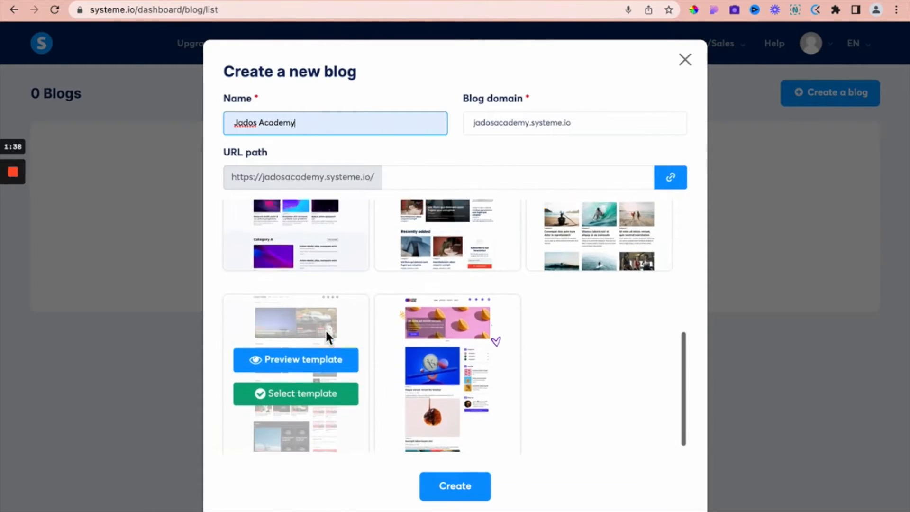
scroll(325, 329, "up", 5)
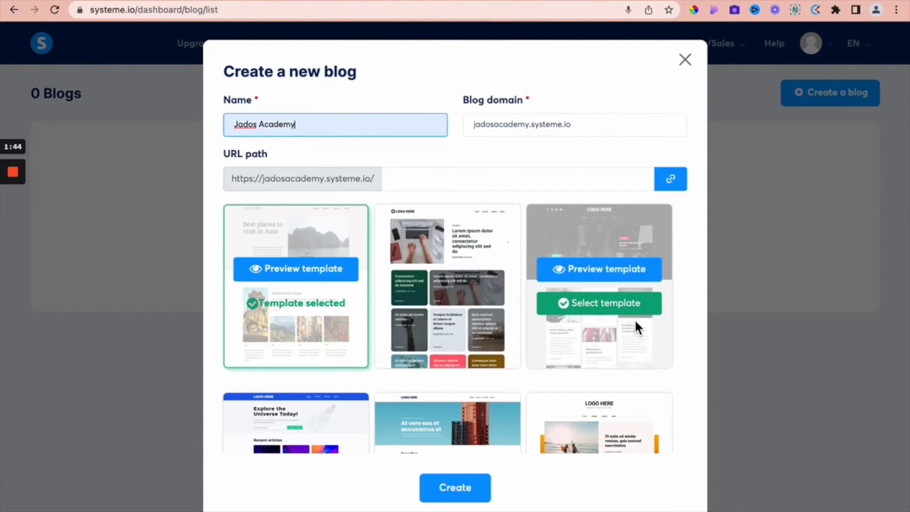
Step: Preview the "Best places to visit in Asia" travel template through its lower sections, and return to the blog setup
left_click(312, 269)
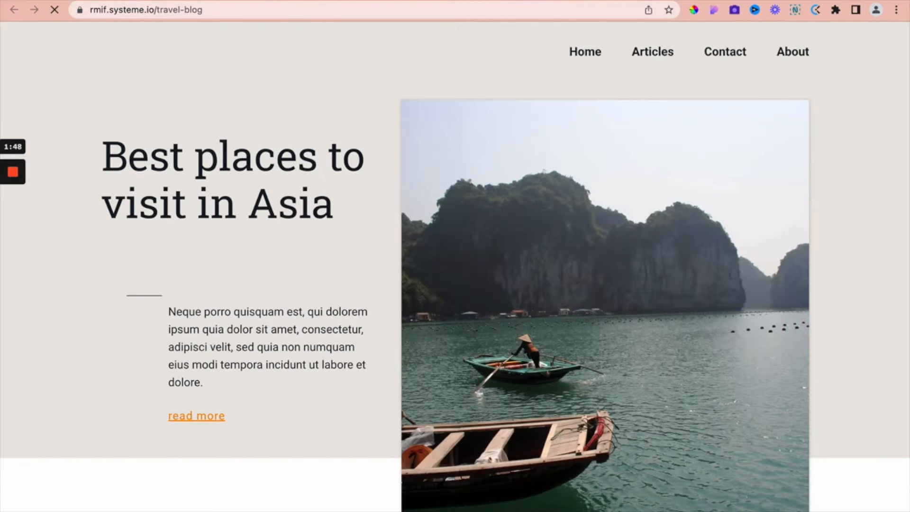
scroll(349, 215, "down", 5)
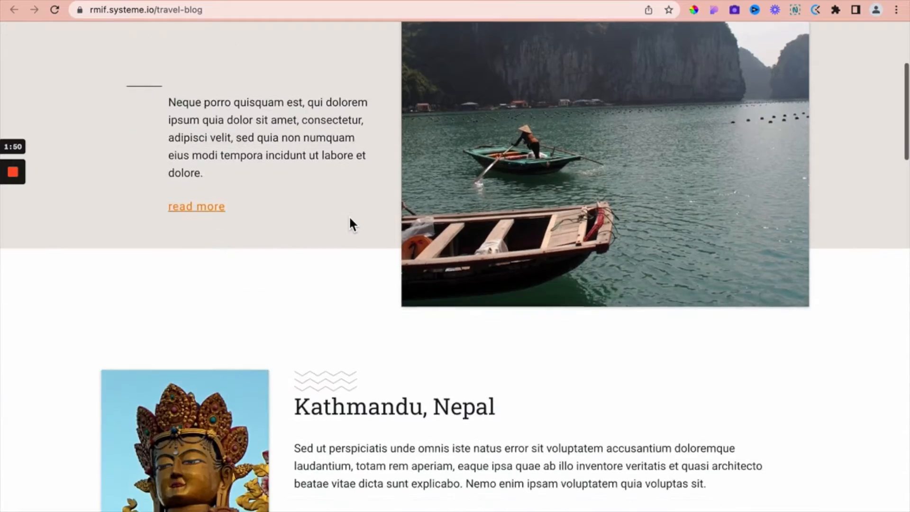
scroll(351, 219, "down", 20)
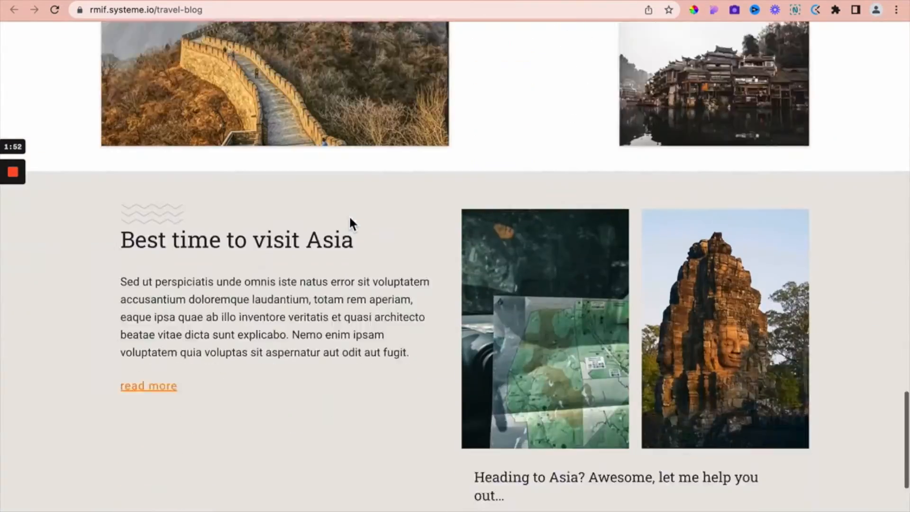
scroll(350, 218, "up", 20)
left_click(115, 1)
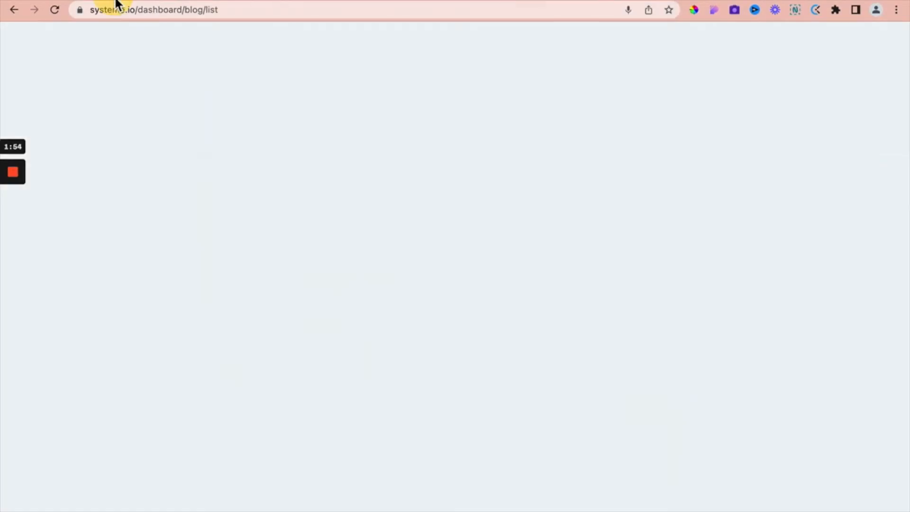
Step: Preview the template with the laptop photo and coloured article cards, and return to the blog setup
left_click(458, 268)
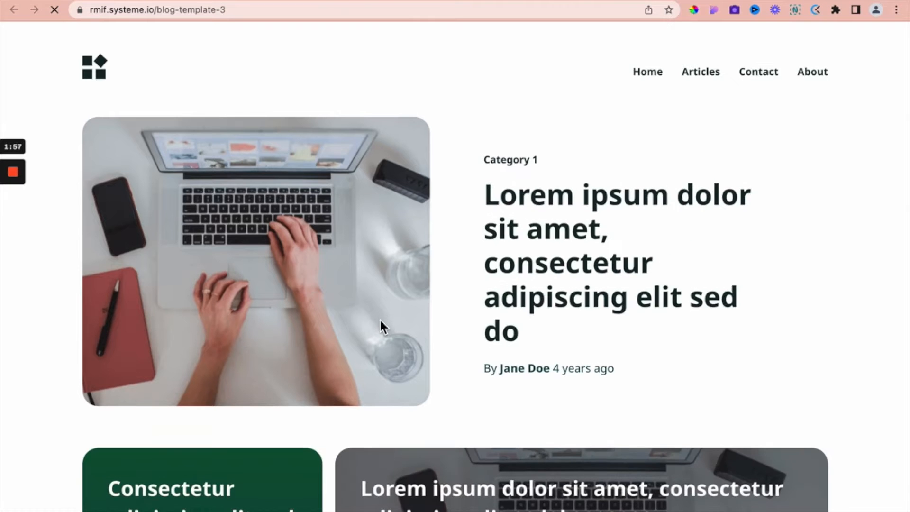
scroll(381, 322, "down", 10)
scroll(380, 320, "down", 4)
left_click(83, 2)
Step: Select the laptop-photo template with coloured article cards and create the blog
mouse_move(543, 288)
scroll(539, 337, "down", 6)
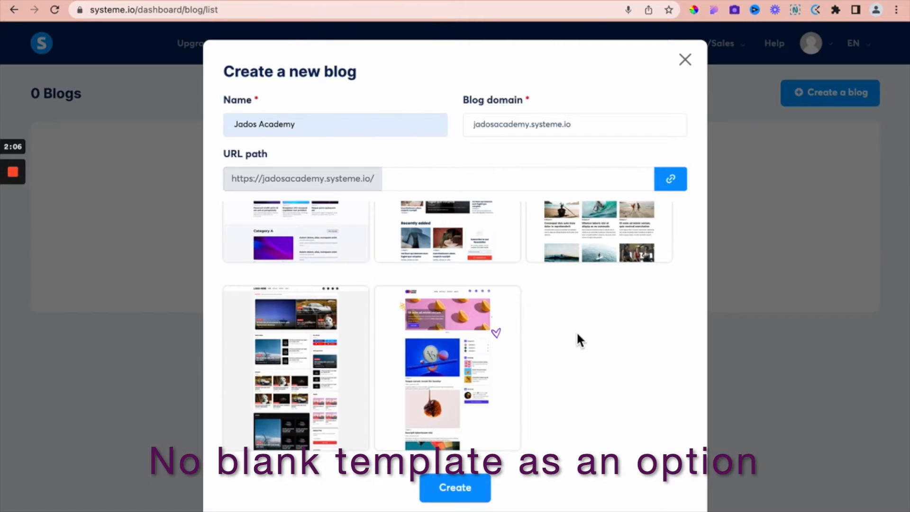
scroll(578, 335, "up", 6)
mouse_move(518, 304)
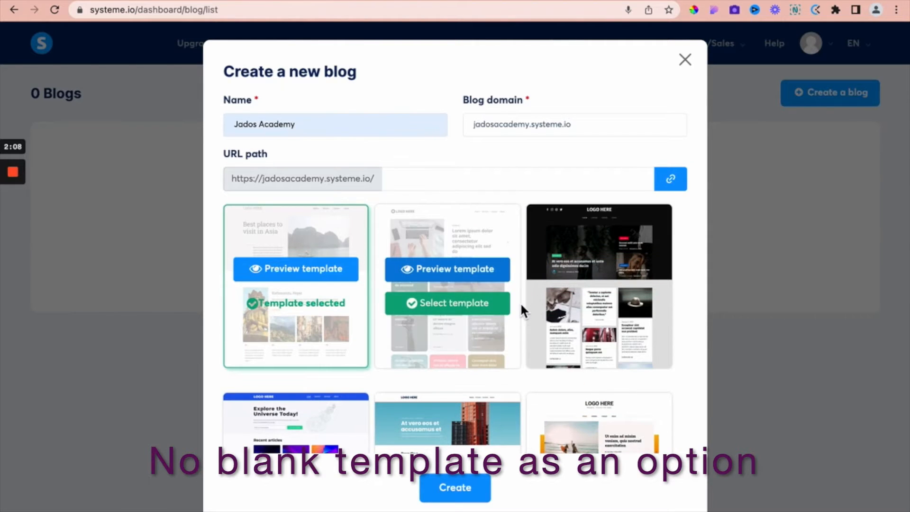
mouse_move(545, 341)
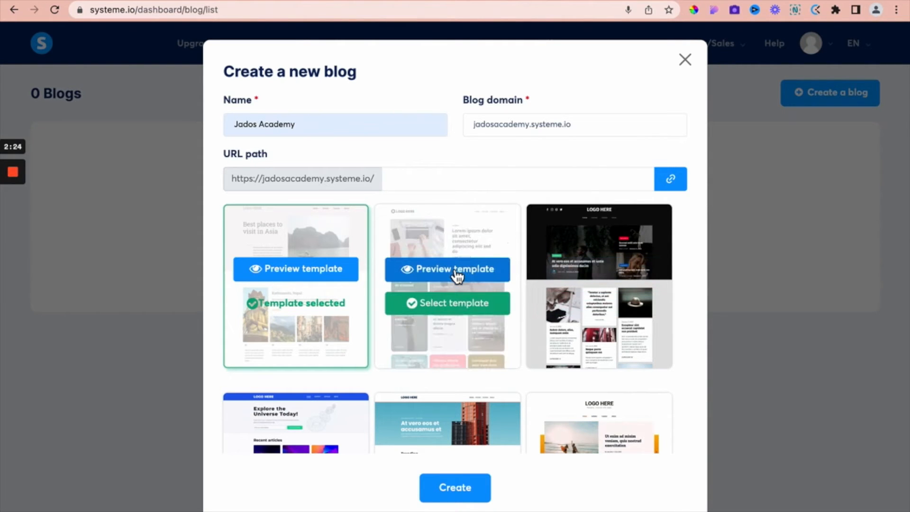
left_click(443, 306)
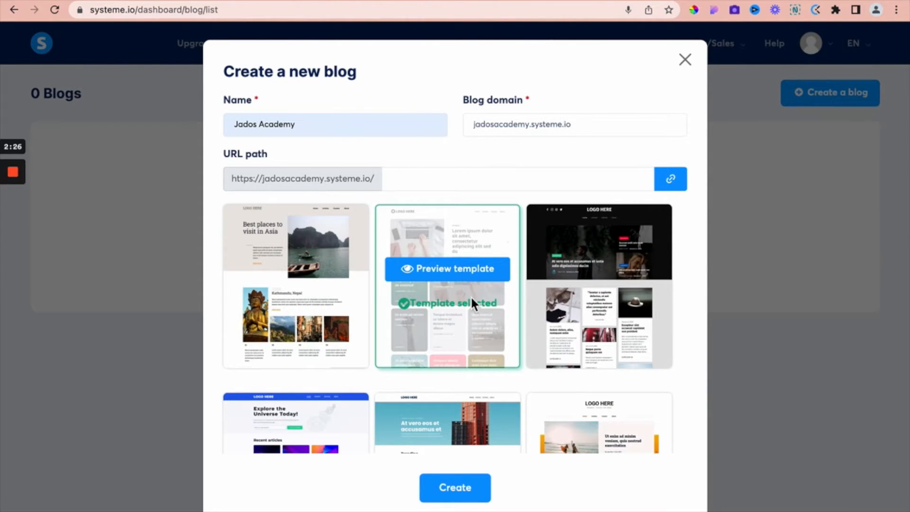
scroll(454, 355, "down", 3)
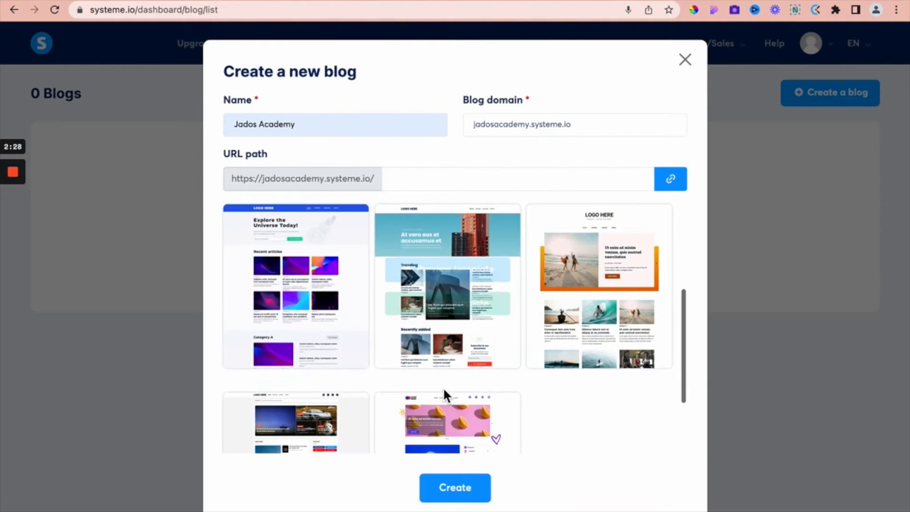
left_click(454, 492)
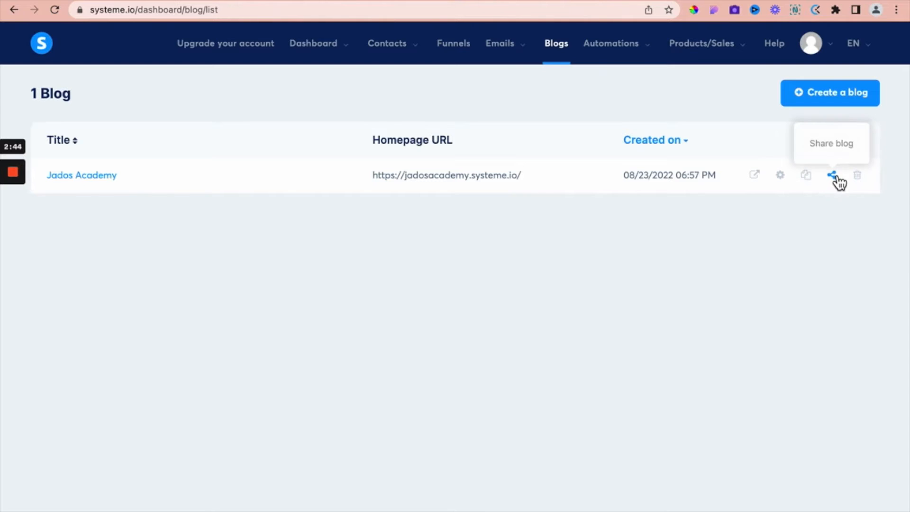
Step: View the live Jados Academy blog, look over its article cards, and return to the blog list
left_click(754, 174)
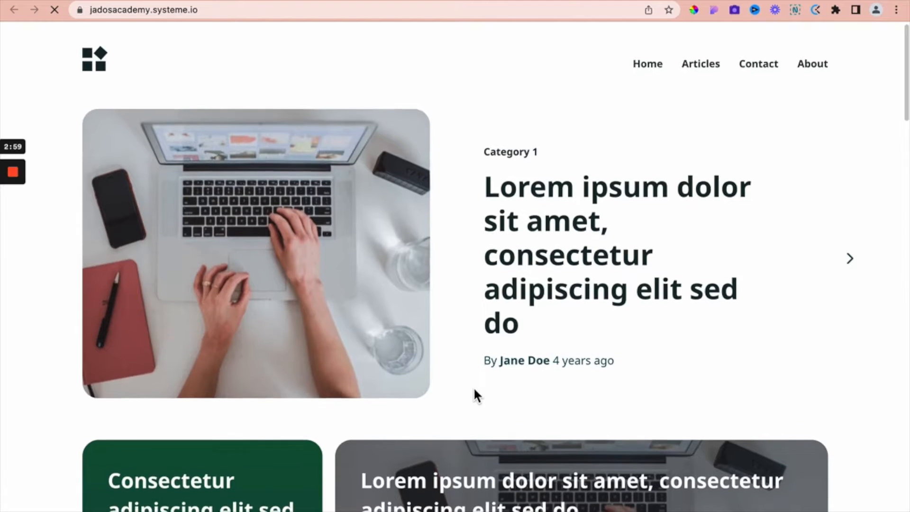
scroll(473, 385, "down", 10)
scroll(473, 385, "down", 6)
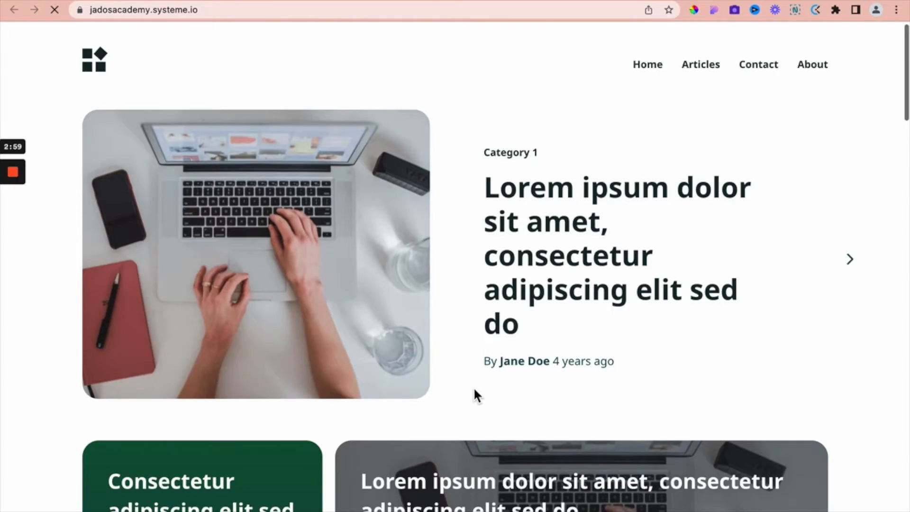
scroll(472, 386, "down", 15)
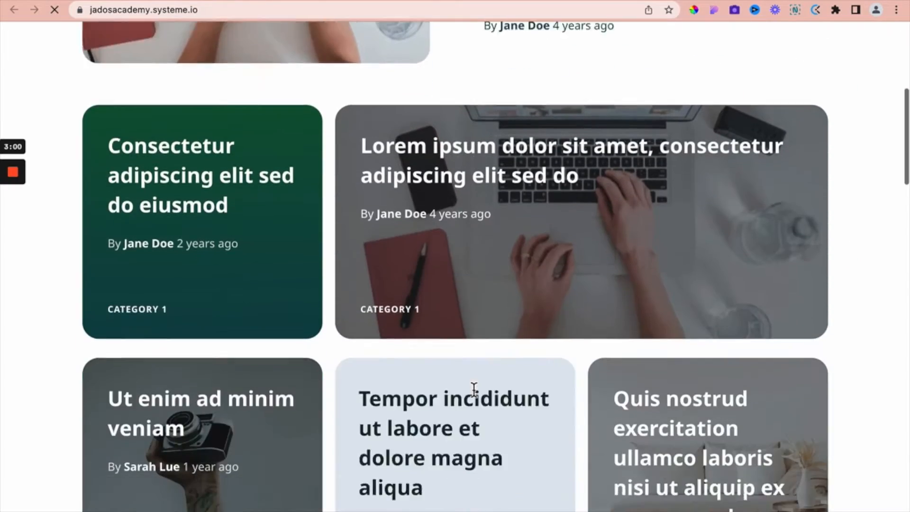
scroll(474, 388, "down", 1)
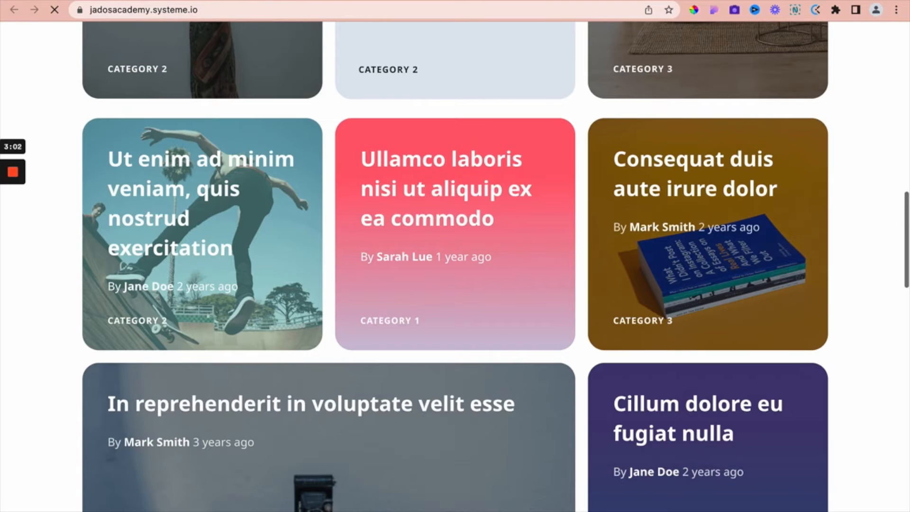
left_click(85, 1)
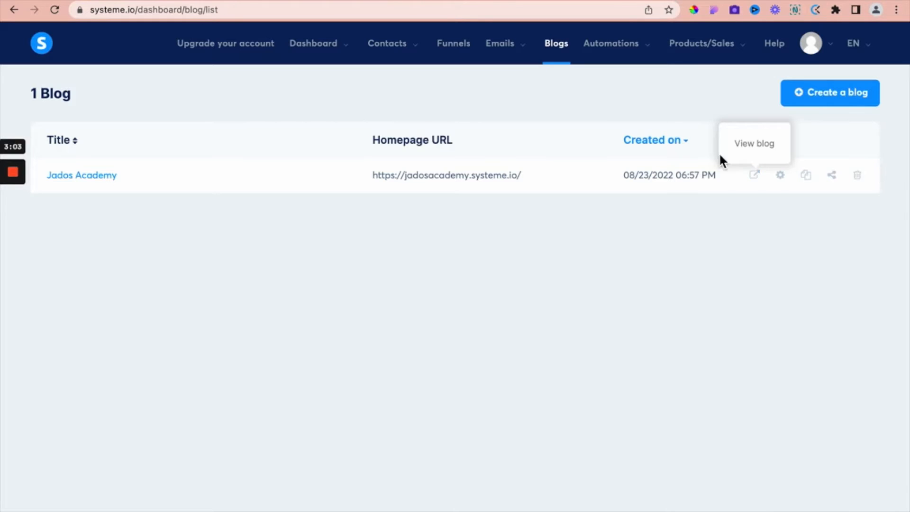
Step: Open the Jados Academy blog's settings from the blog list and inspect the language options
left_click(785, 178)
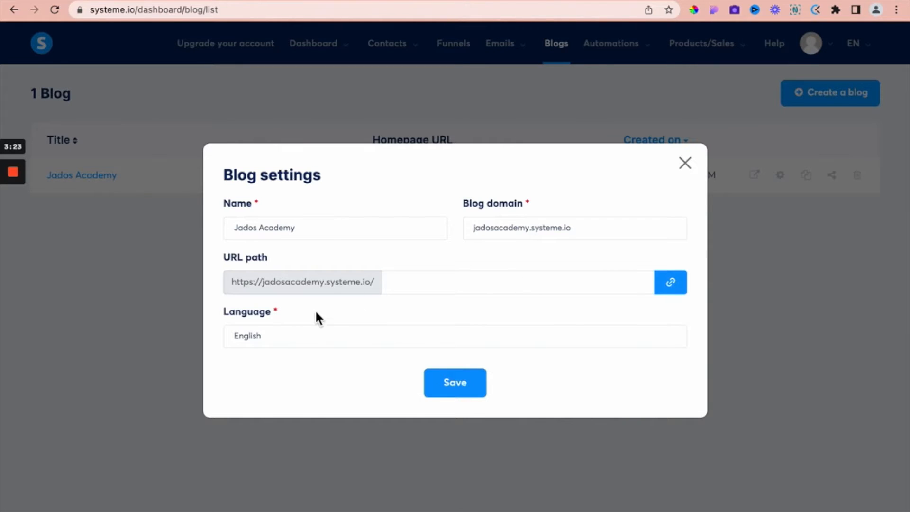
left_click(308, 338)
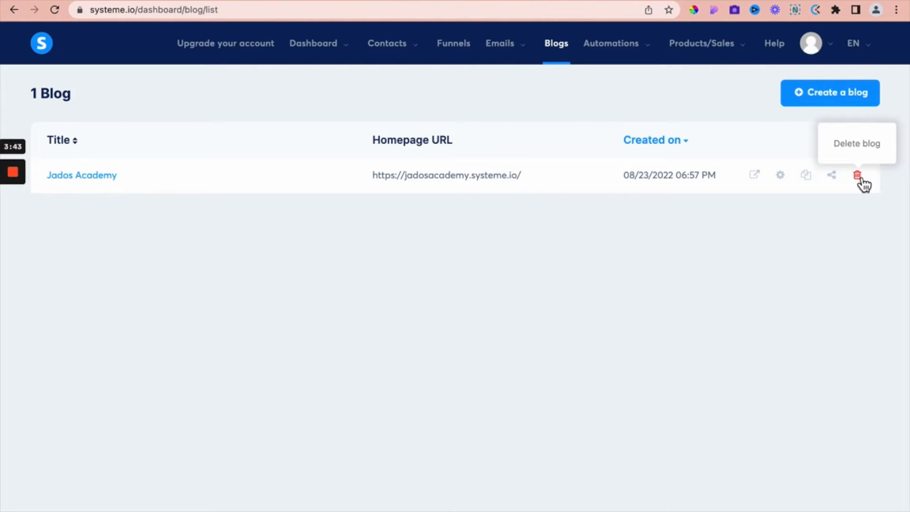
Step: Open the Jados Academy blog and review its posts, pages and categories
left_click(107, 181)
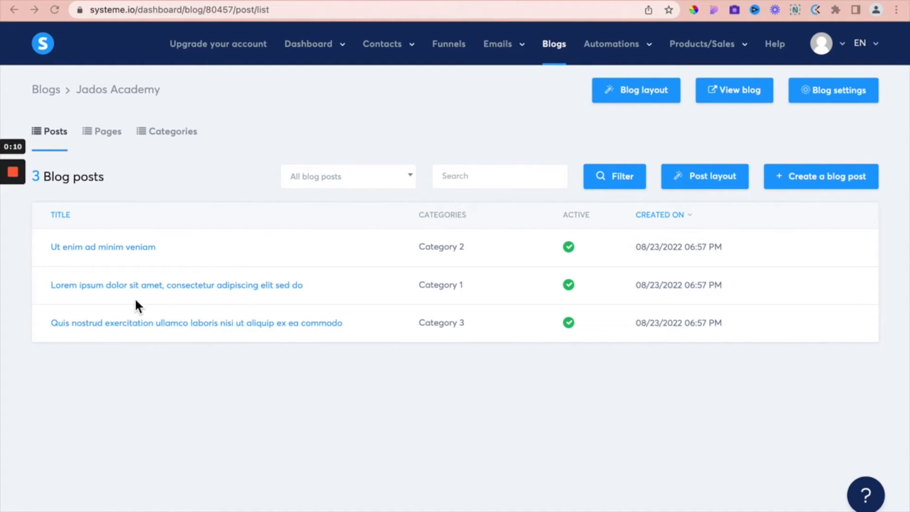
left_click(113, 133)
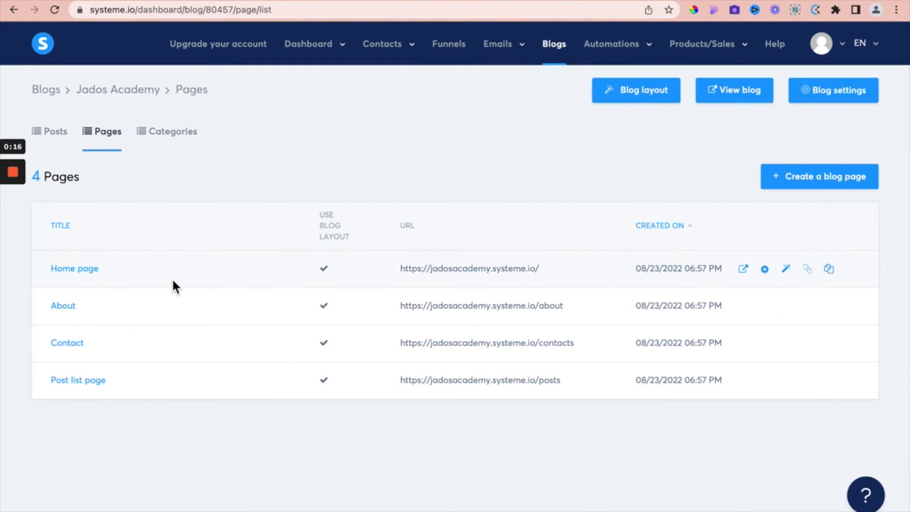
left_click(163, 142)
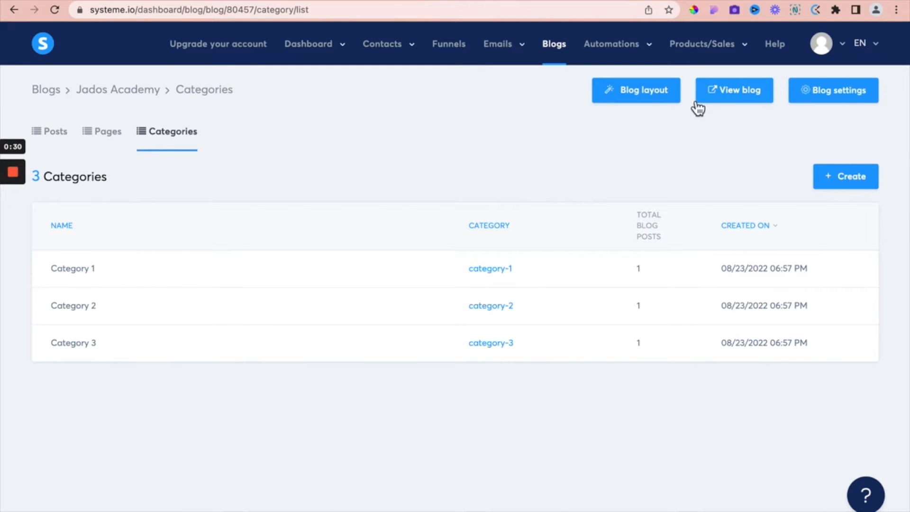
Step: Check the available blog domains in the open blog's settings and close them without saving
left_click(858, 100)
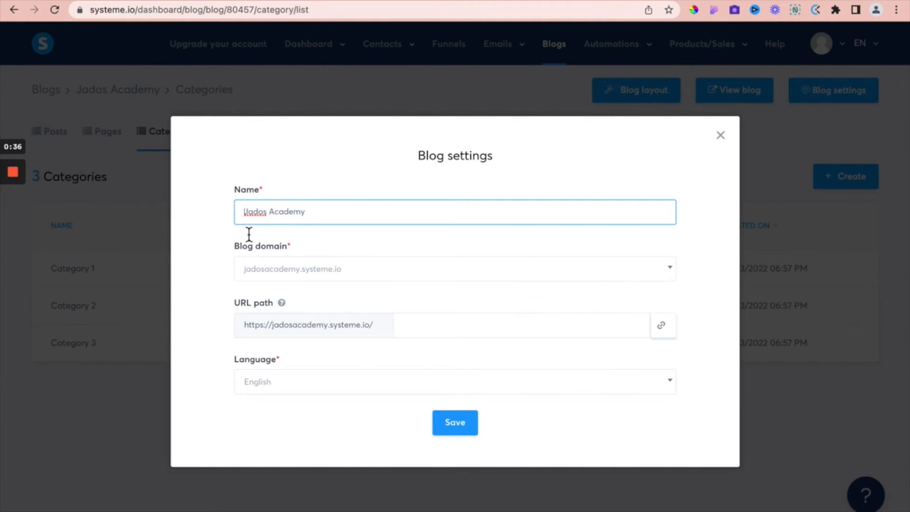
left_click(336, 283)
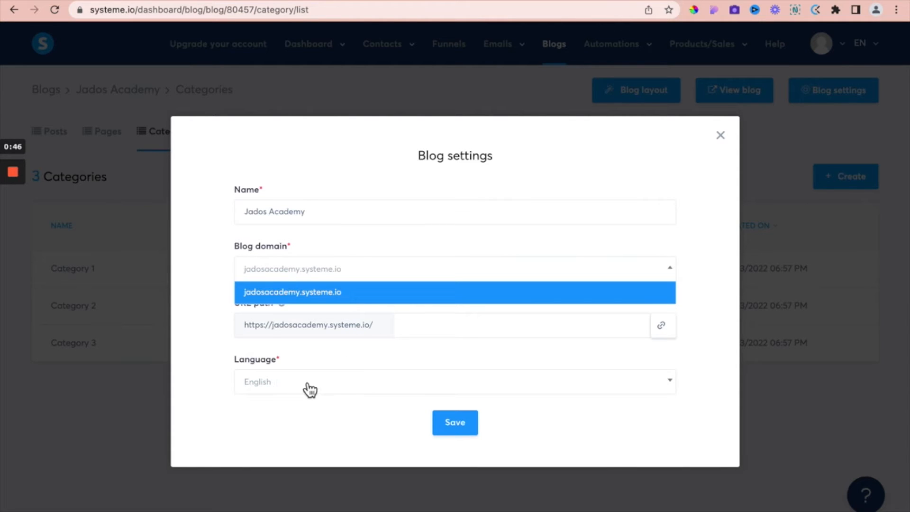
left_click(720, 138)
Step: View the live blog from its management page and examine the homepage's header and article cards
left_click(734, 96)
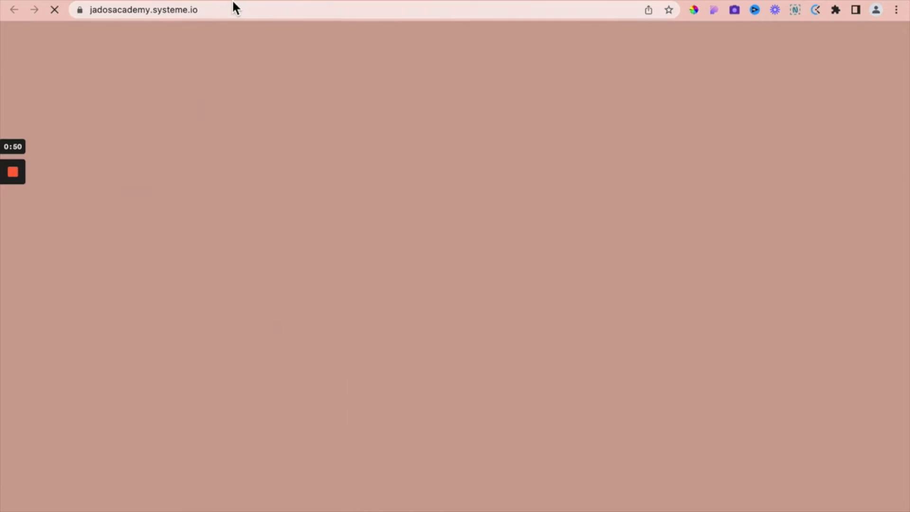
scroll(408, 229, "down", 20)
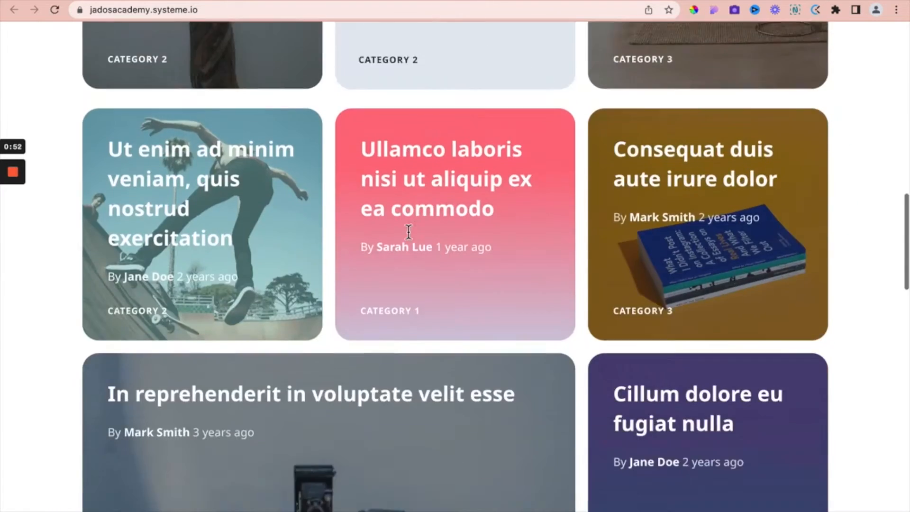
scroll(408, 230, "up", 18)
scroll(408, 230, "up", 3)
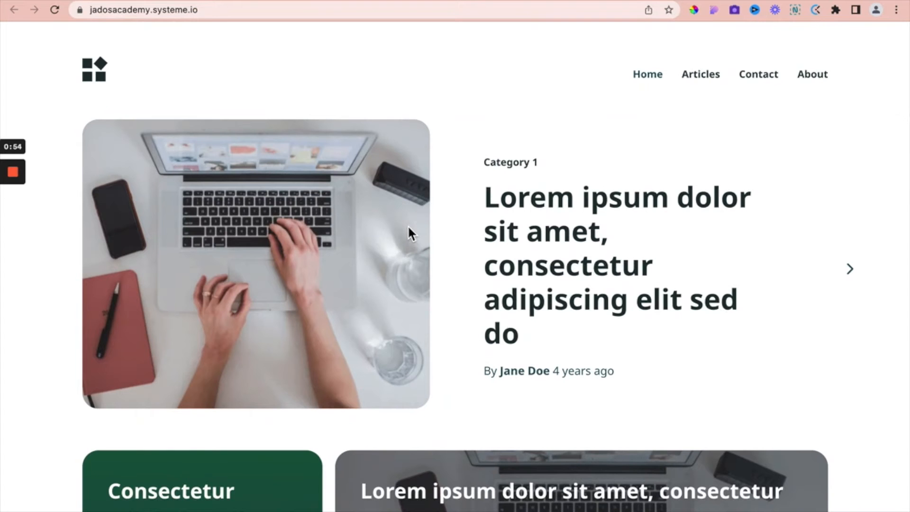
scroll(408, 226, "down", 15)
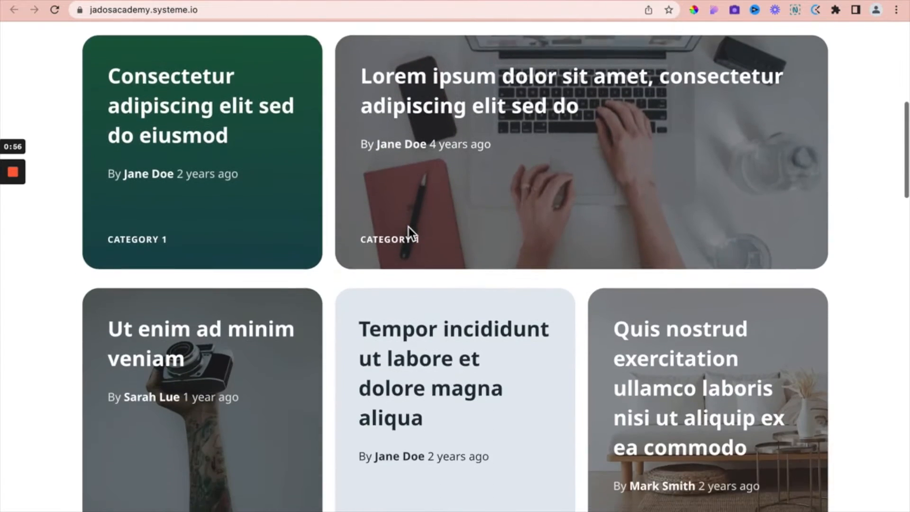
scroll(407, 226, "down", 18)
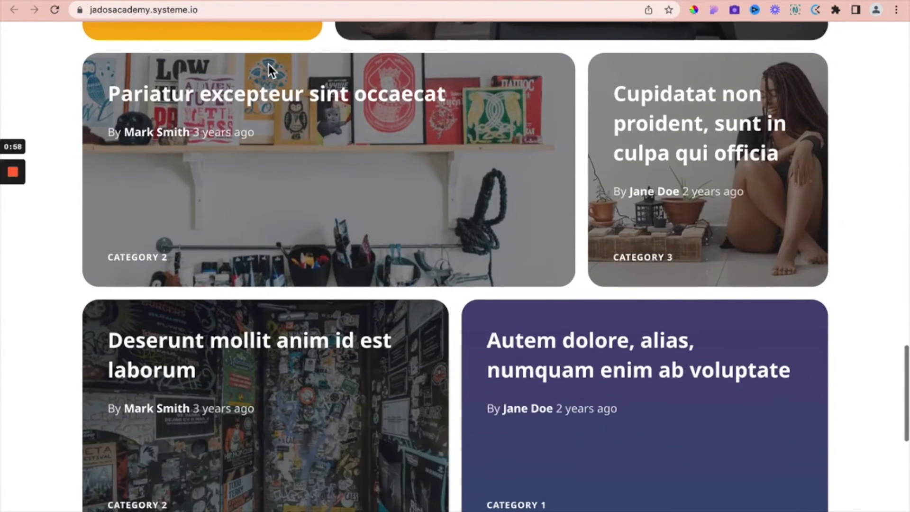
Step: Open the Jados Academy blog layout for editing and add a fifth item named "Test" to the header menu
left_click(310, 1)
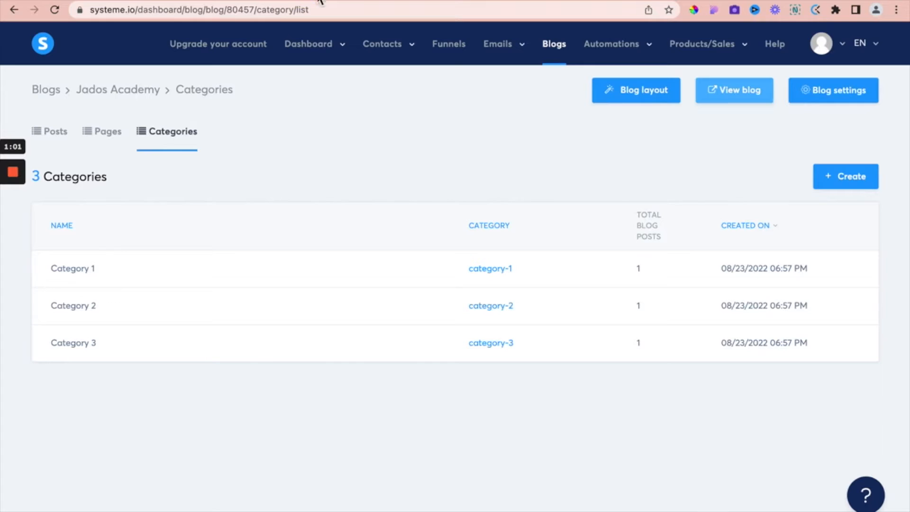
left_click(655, 105)
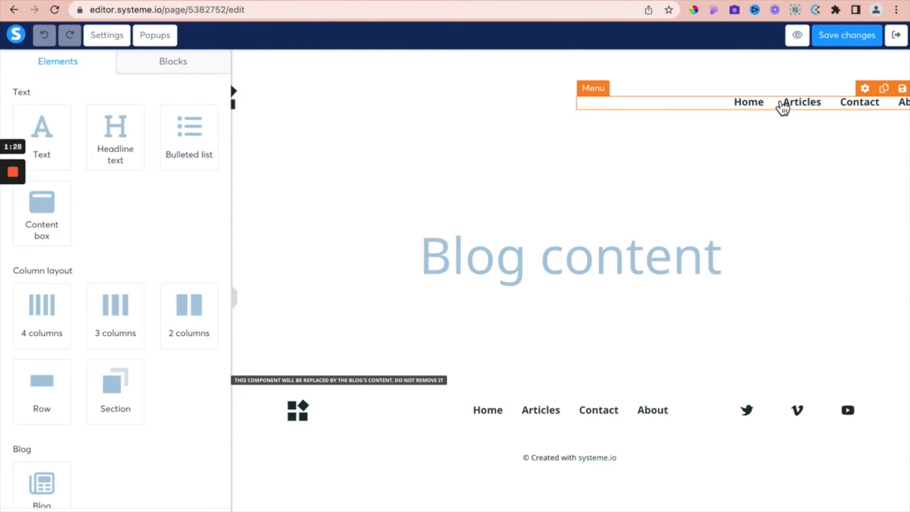
left_click(782, 106)
scroll(106, 271, "down", 1)
scroll(106, 271, "down", 8)
left_click(42, 344)
left_click(71, 367)
type("T")
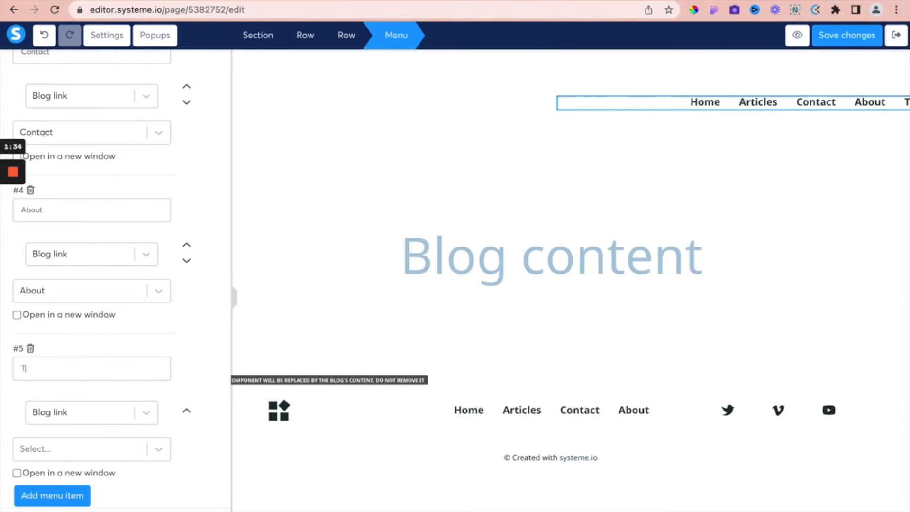
type("est")
Step: Link the Test menu item to the blog post "Lorem ipsum dolor sit amet, consectetur adipiscing elit sed do"
left_click(52, 448)
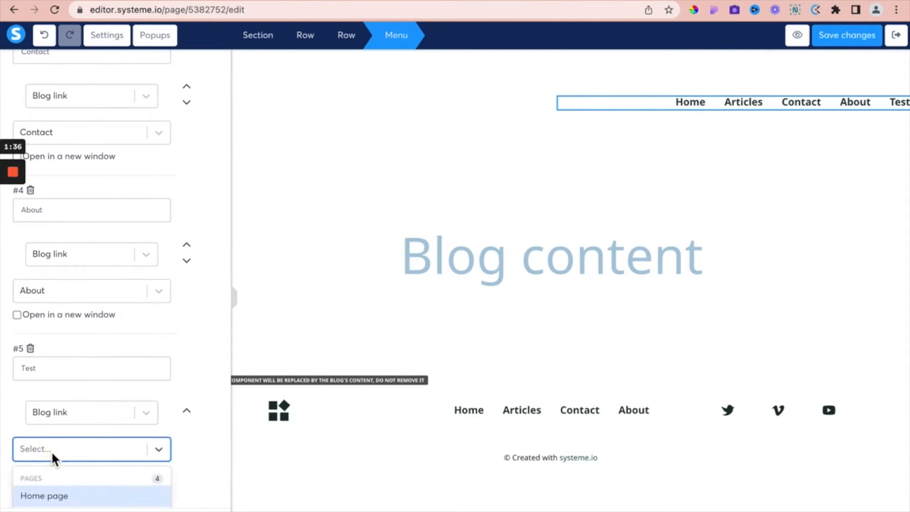
scroll(51, 451, "down", 4)
scroll(51, 451, "down", 3)
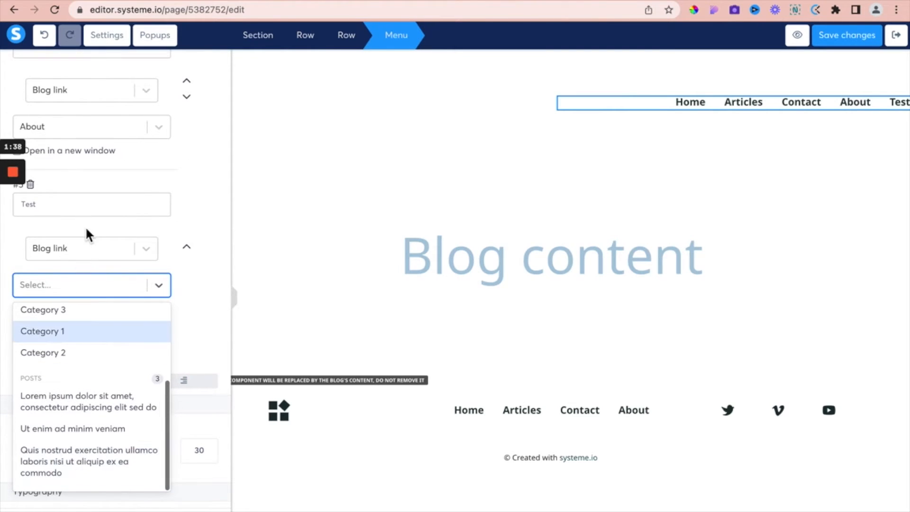
left_click(61, 399)
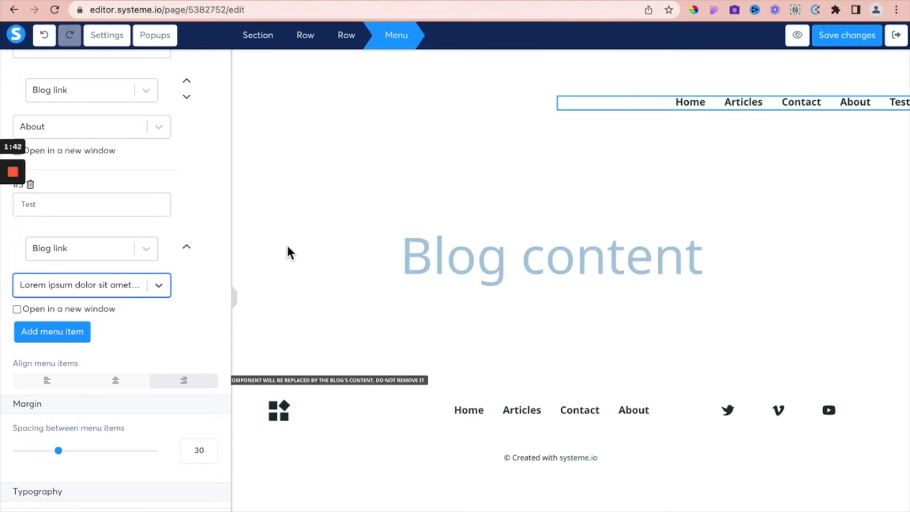
Step: Move the Test menu item up between Articles and Contact, then save the blog layout and exit the editor
left_click(187, 246)
scroll(189, 196, "up", 3)
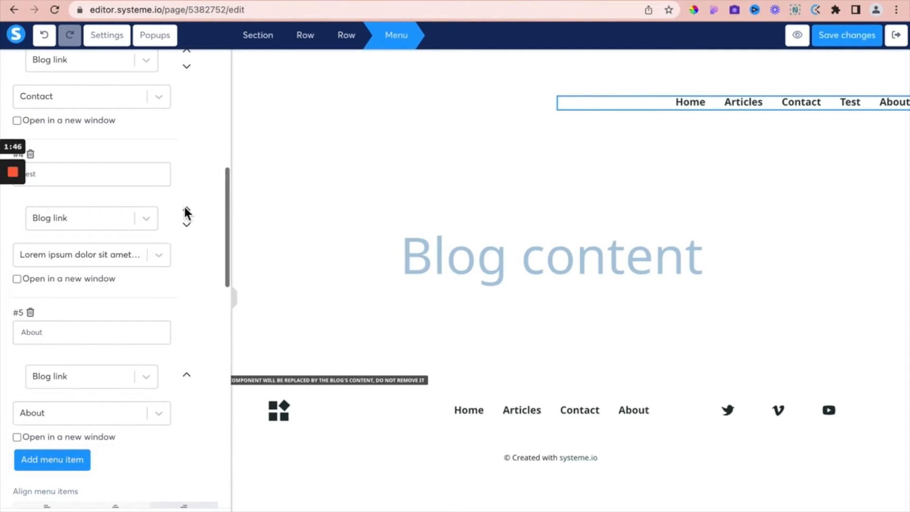
left_click(188, 211)
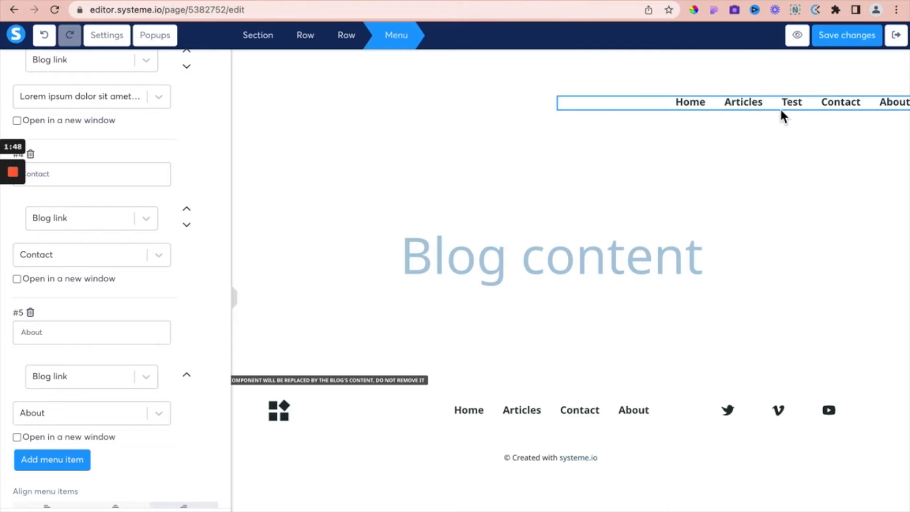
left_click(848, 42)
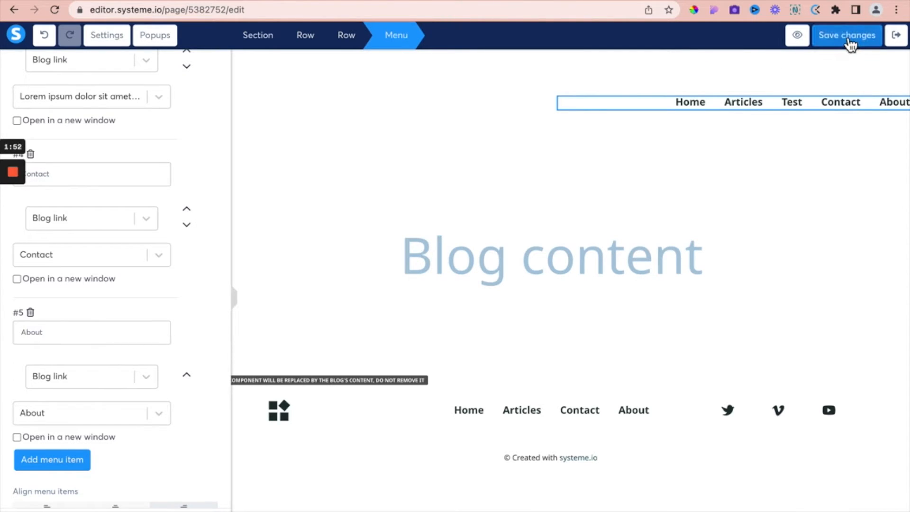
left_click(903, 42)
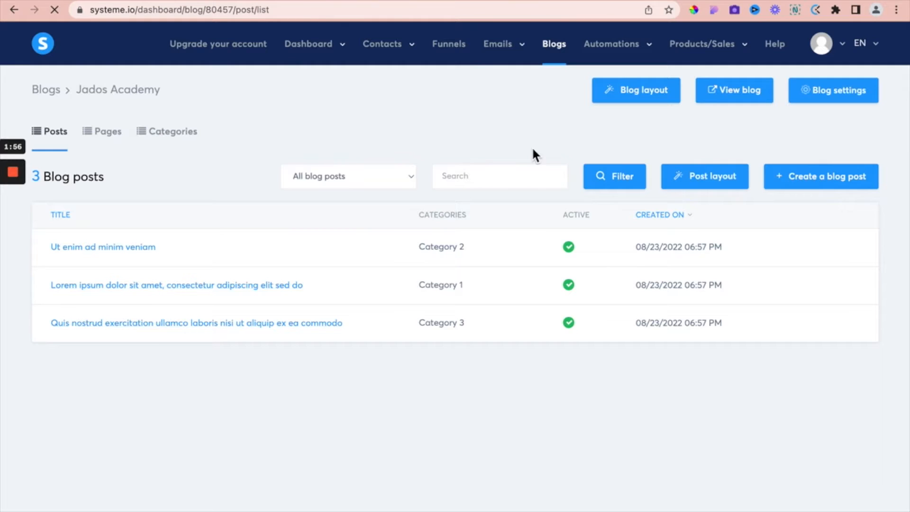
Step: View the live Home page from the blog's page list to check its header menu, and briefly review the blog layout
left_click(118, 131)
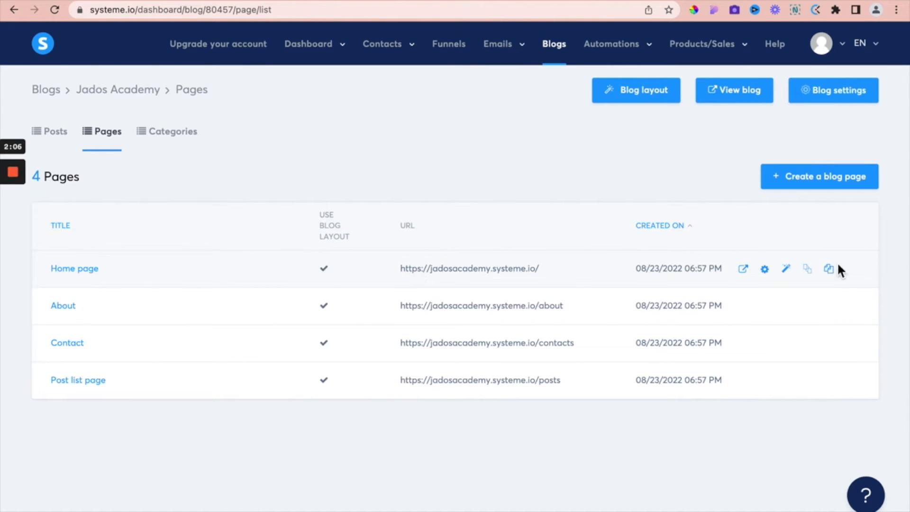
left_click(743, 269)
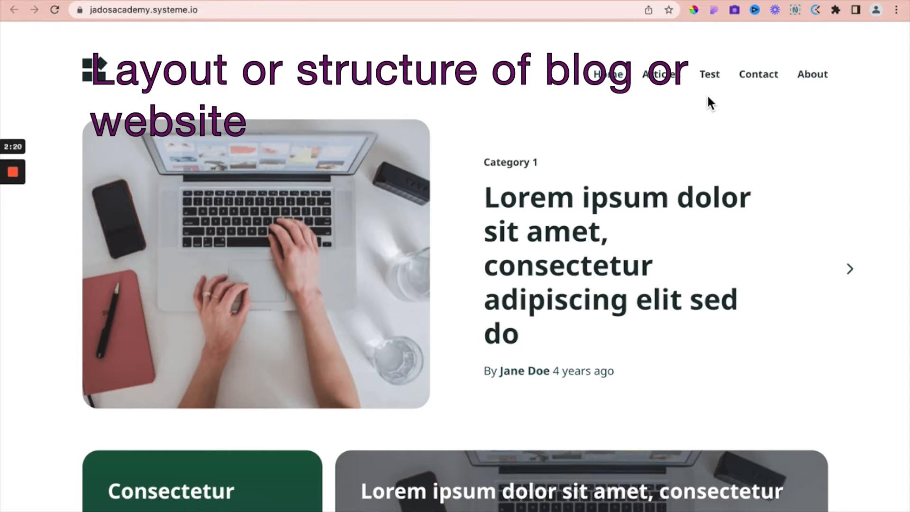
left_click(53, 4)
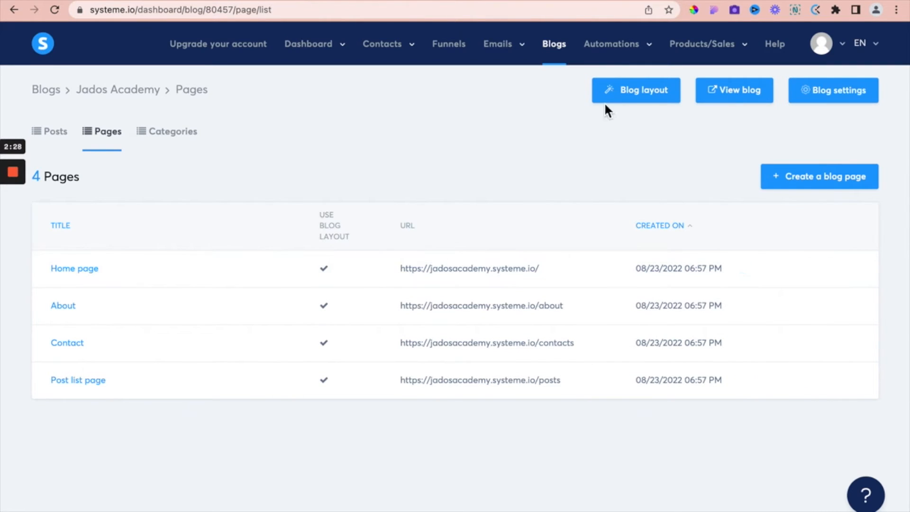
left_click(649, 91)
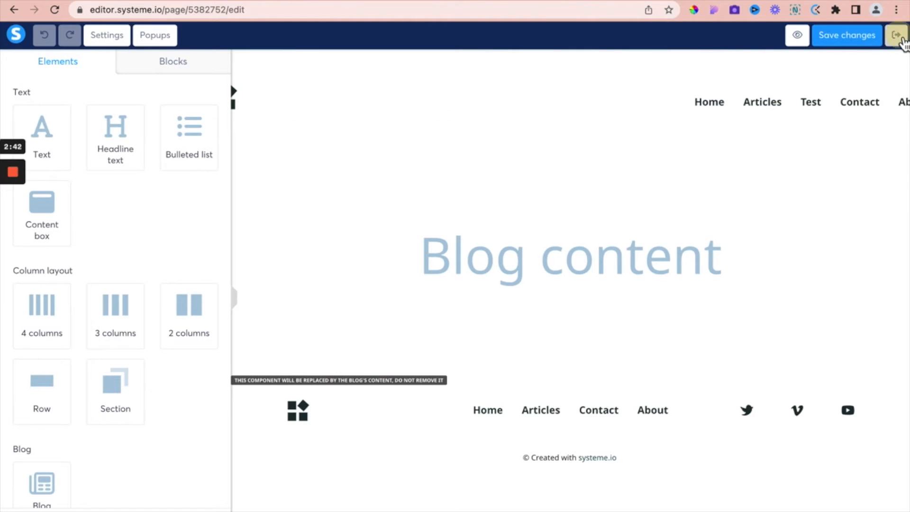
left_click(896, 35)
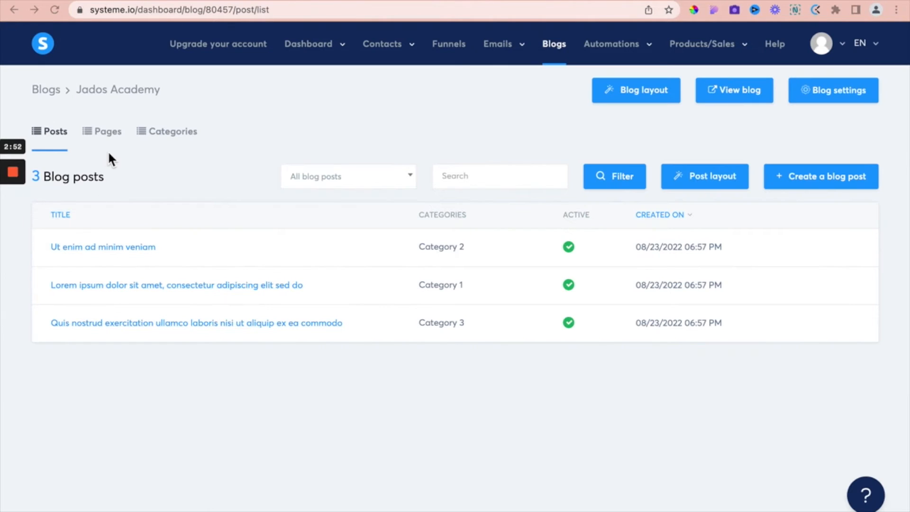
Step: View the live Post list page from the blog's pages, examine its article cards and return to the page list
left_click(109, 133)
left_click(110, 135)
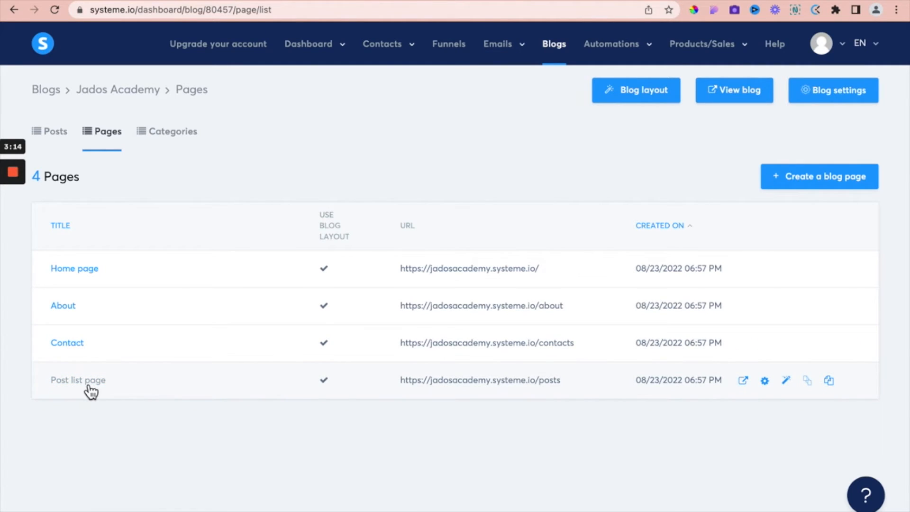
left_click(744, 380)
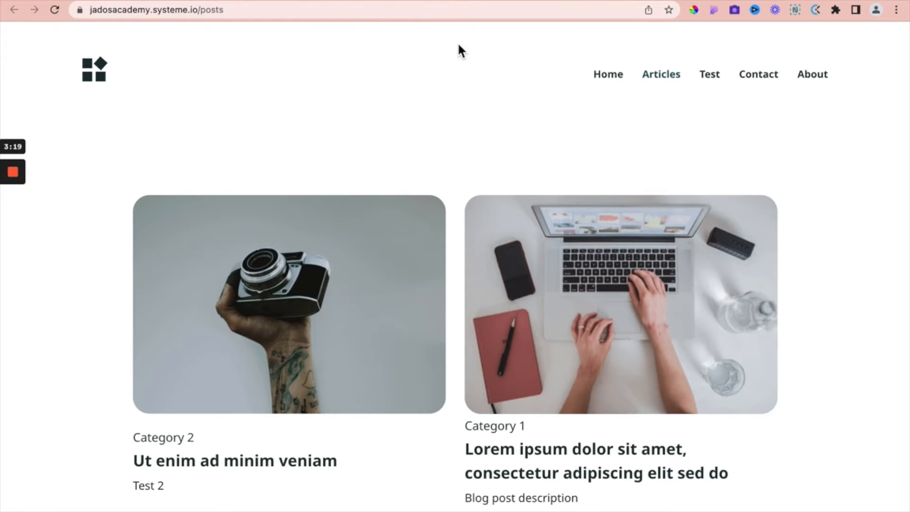
scroll(402, 332, "down", 5)
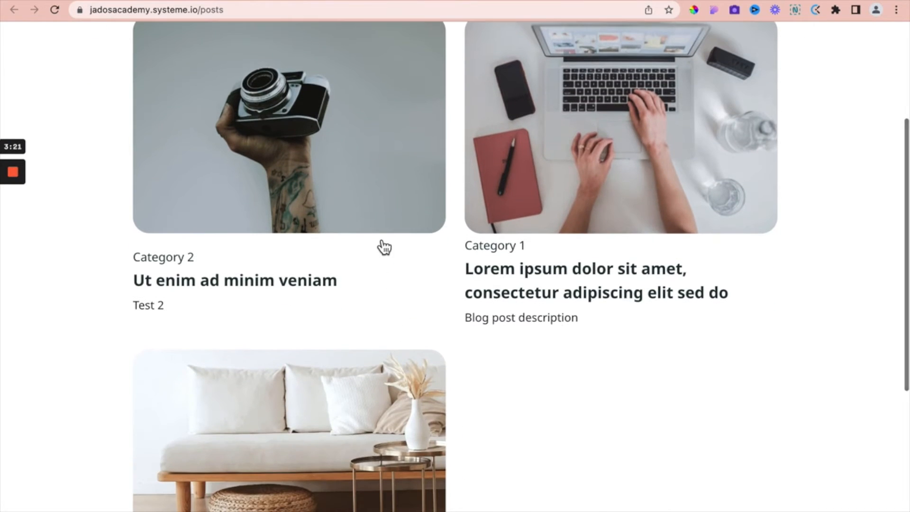
scroll(382, 246, "up", 3)
scroll(384, 247, "down", 3)
scroll(383, 247, "down", 2)
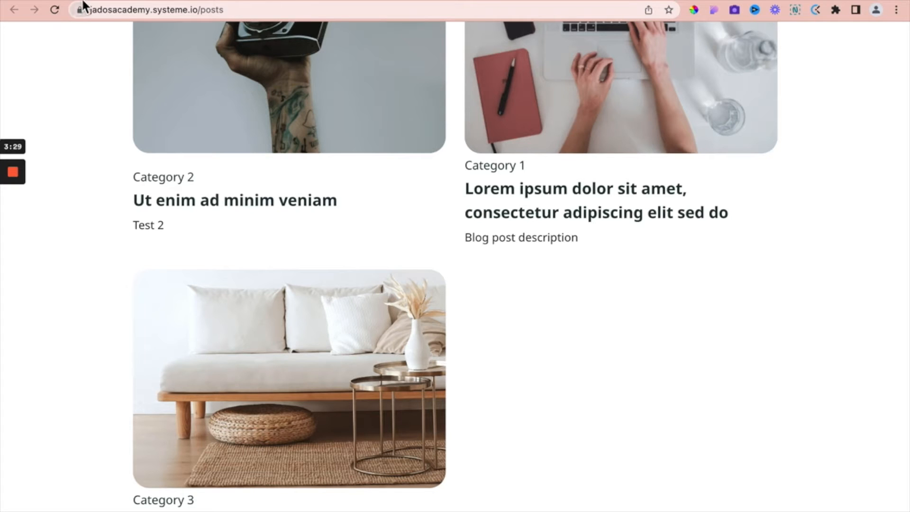
left_click(301, 2)
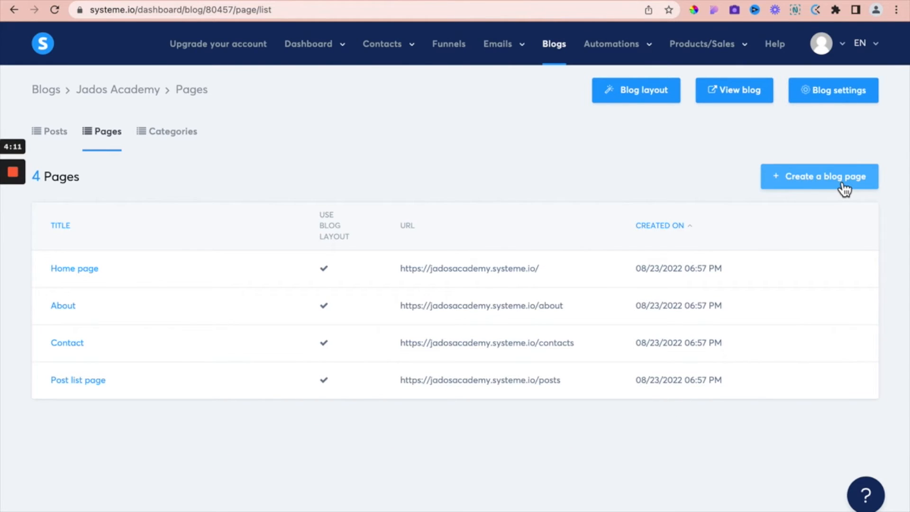
Step: Create a blog page named "Test" with the URL path "test" and check how it looks live
left_click(843, 185)
left_click(304, 219)
type("Test")
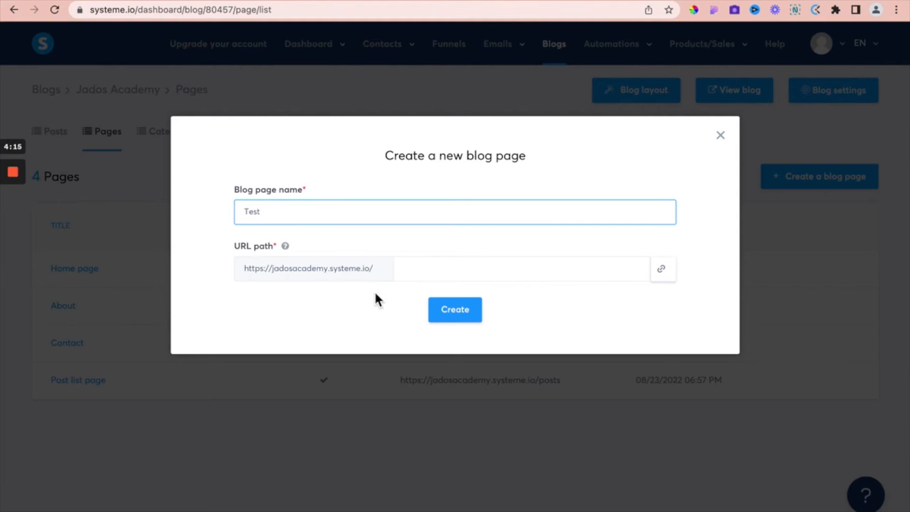
left_click(436, 272)
type("test")
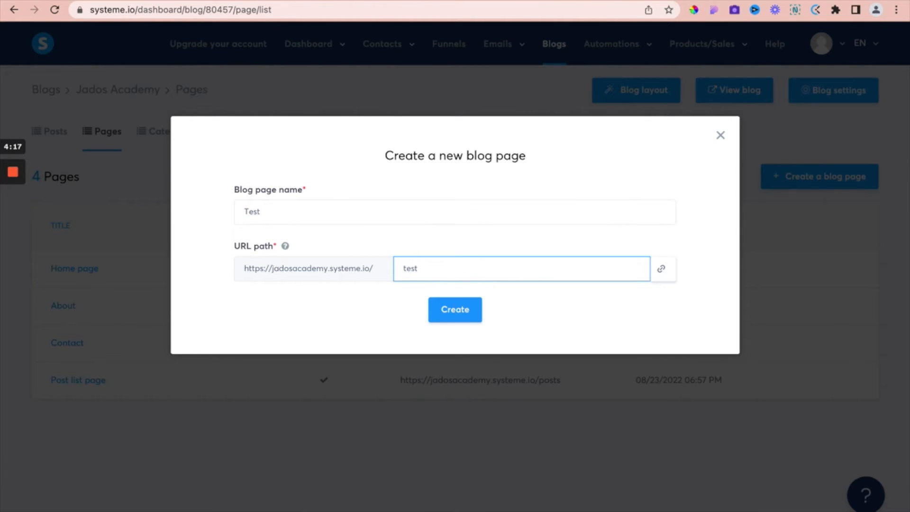
left_click(456, 312)
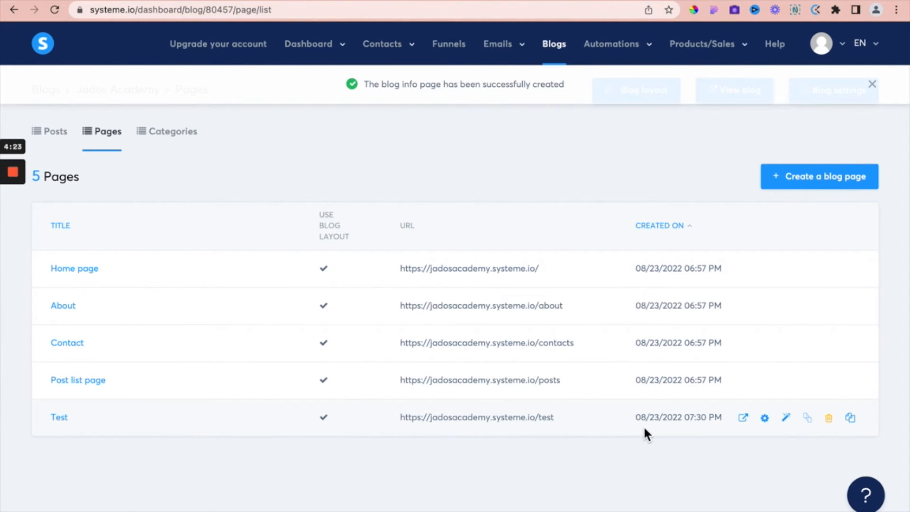
left_click(745, 418)
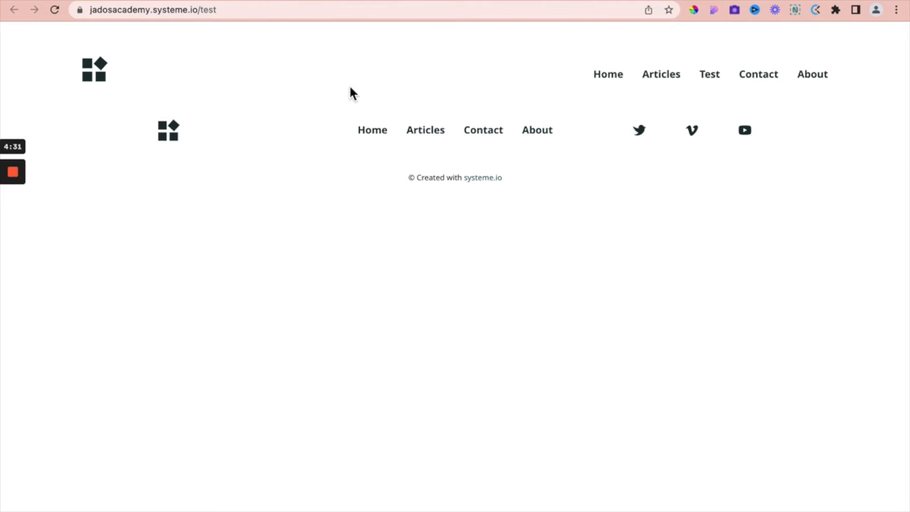
left_click(302, 0)
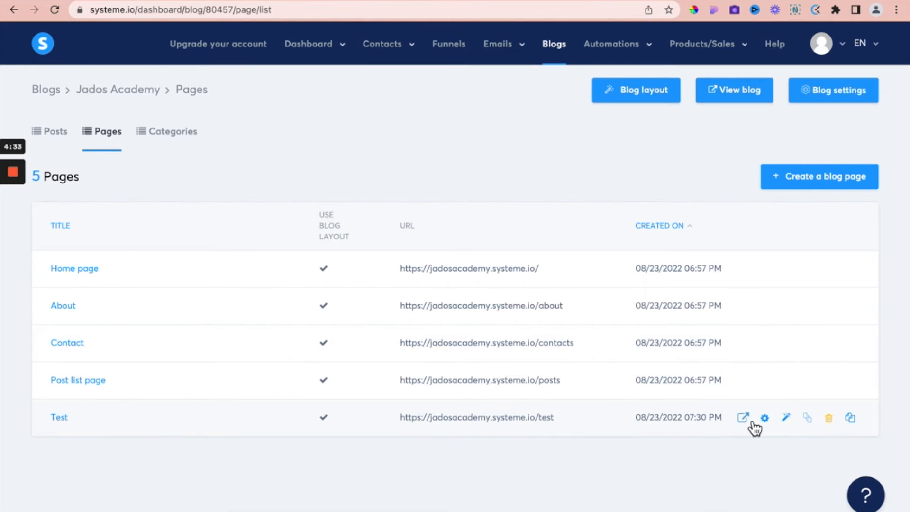
Step: Open the Test page for editing and place an Image element in its empty content area
left_click(786, 418)
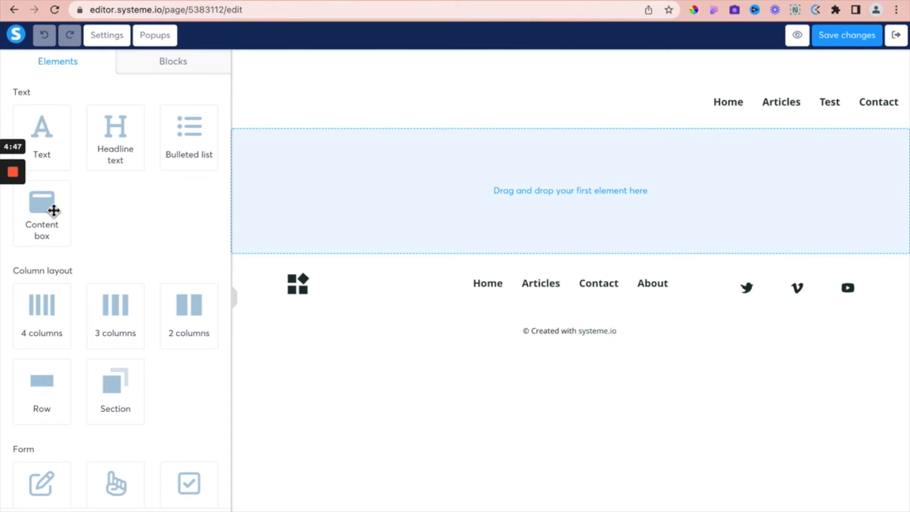
scroll(144, 269, "down", 3)
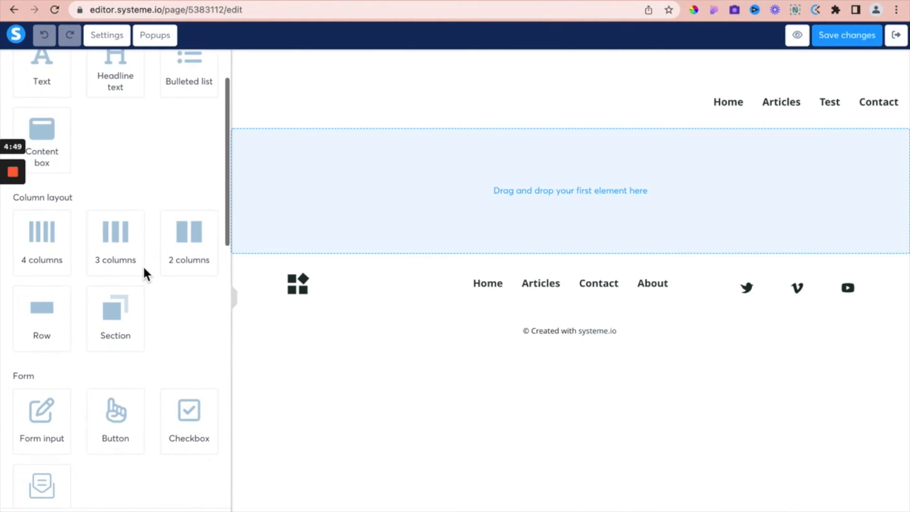
scroll(53, 262, "up", 3)
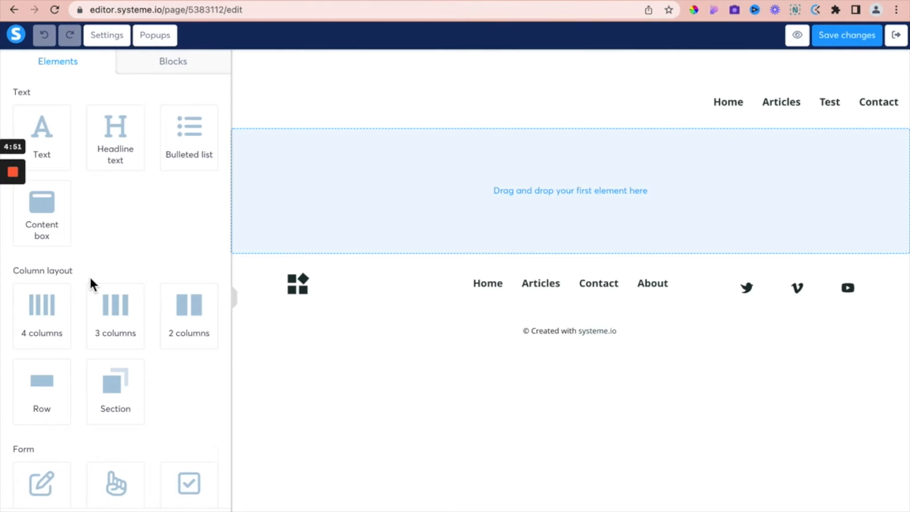
scroll(90, 283, "down", 10)
scroll(91, 279, "down", 4)
left_click_drag(53, 233, 554, 189)
left_click(563, 260)
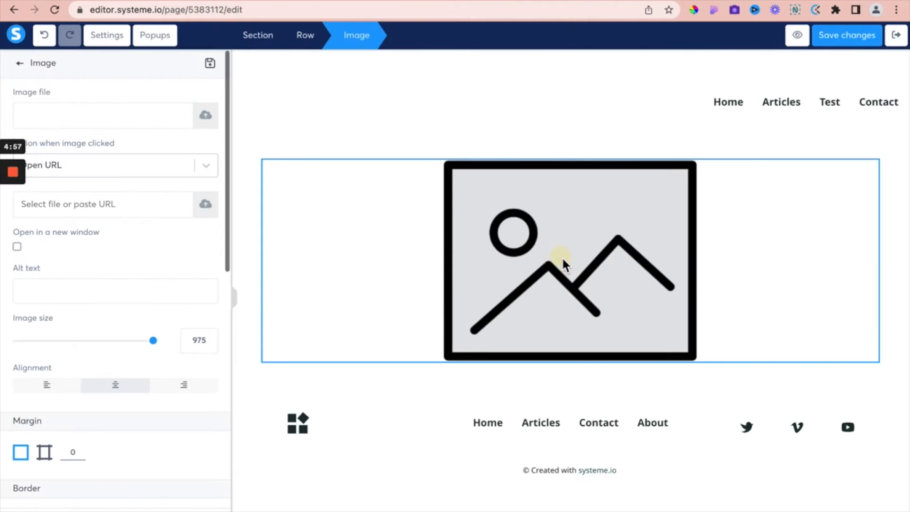
Step: Set the image to Untitleddesign14.png from the uploaded images, then save the Test page and exit the editor
left_click(208, 122)
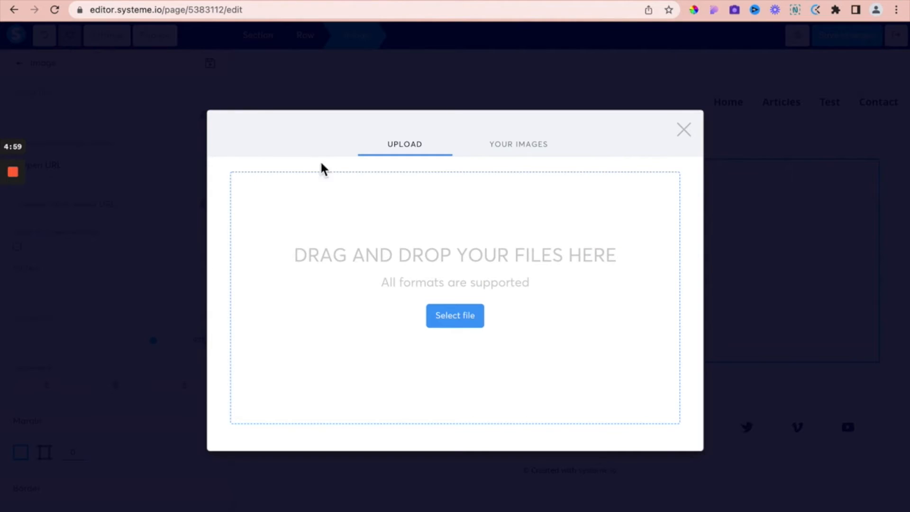
left_click(519, 145)
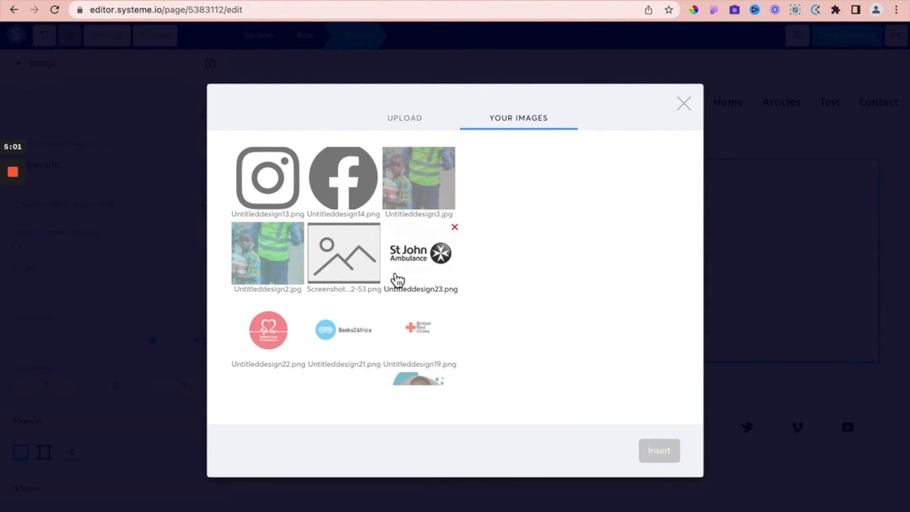
left_click(344, 185)
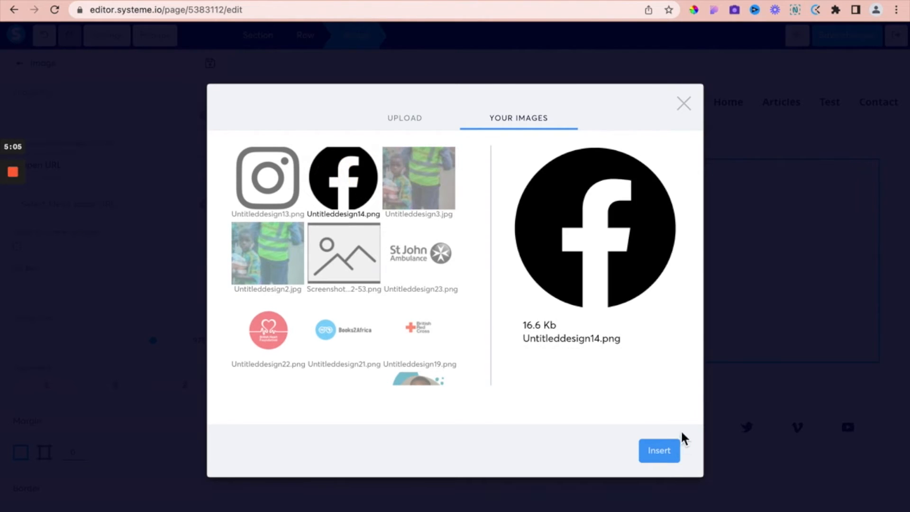
left_click(672, 452)
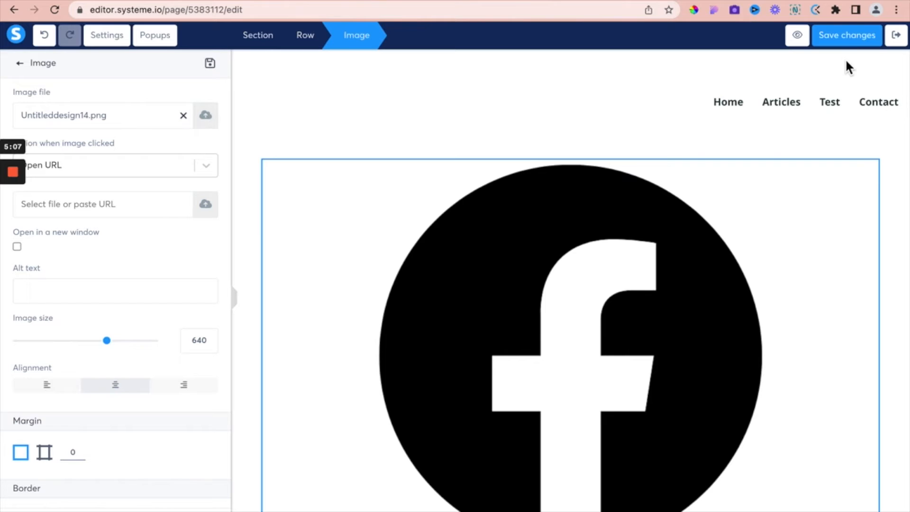
left_click(846, 38)
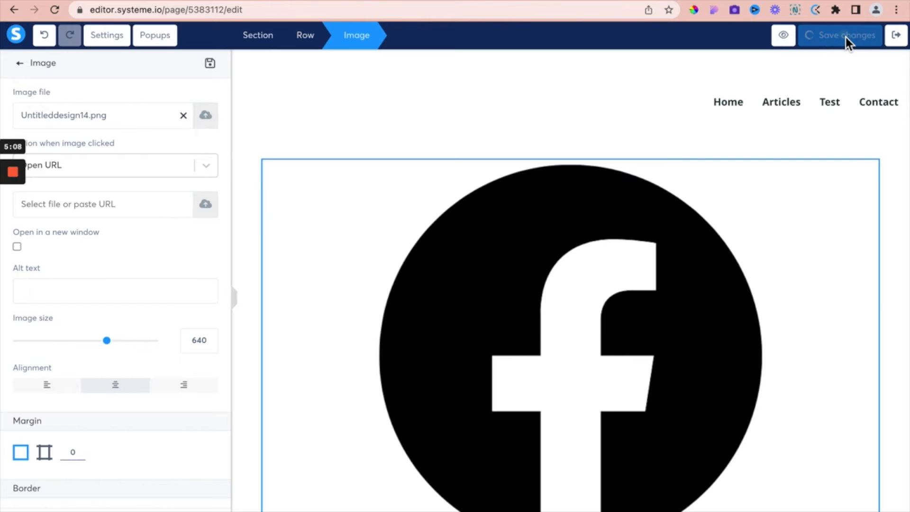
left_click(898, 42)
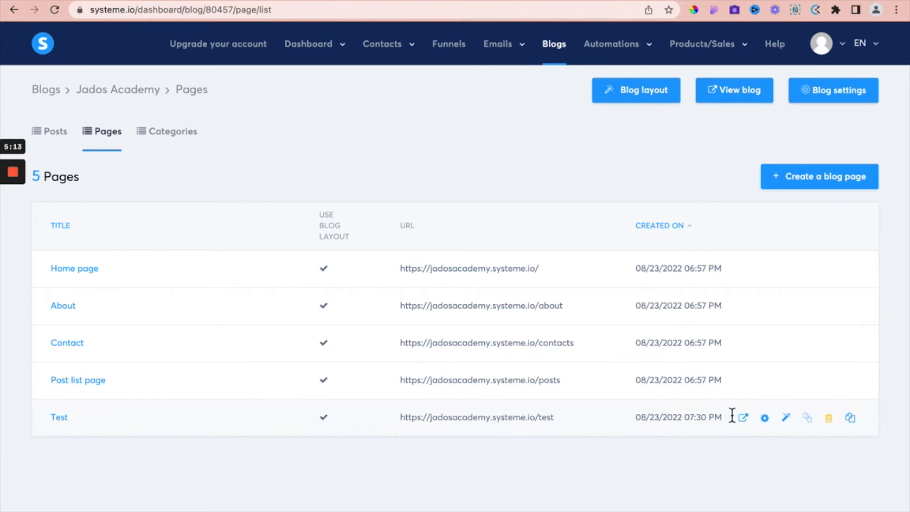
Step: View the live Test page to check its image, look at the live Home page, and return to the page list
left_click(744, 418)
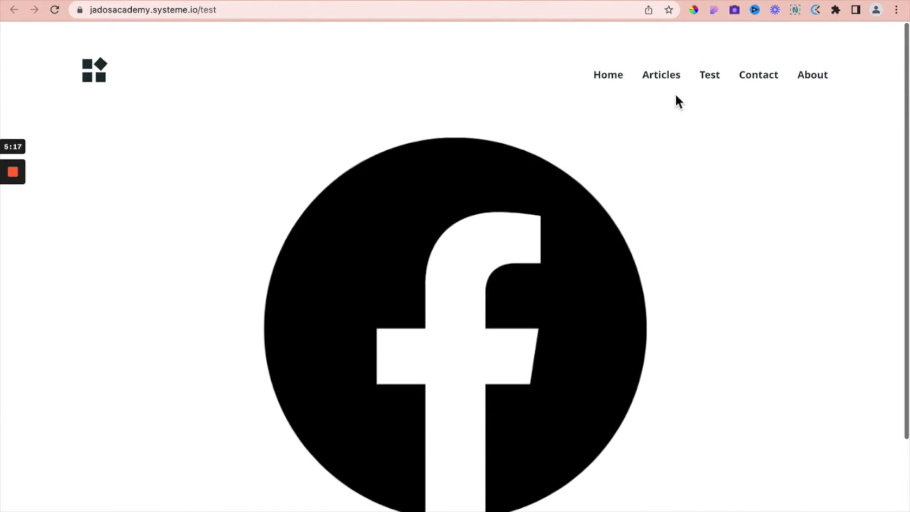
scroll(580, 199, "down", 3)
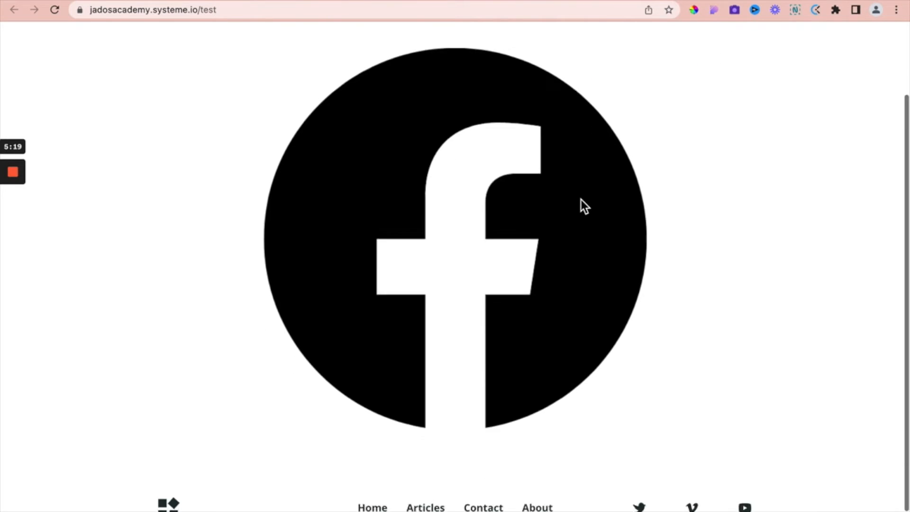
scroll(581, 201, "up", 3)
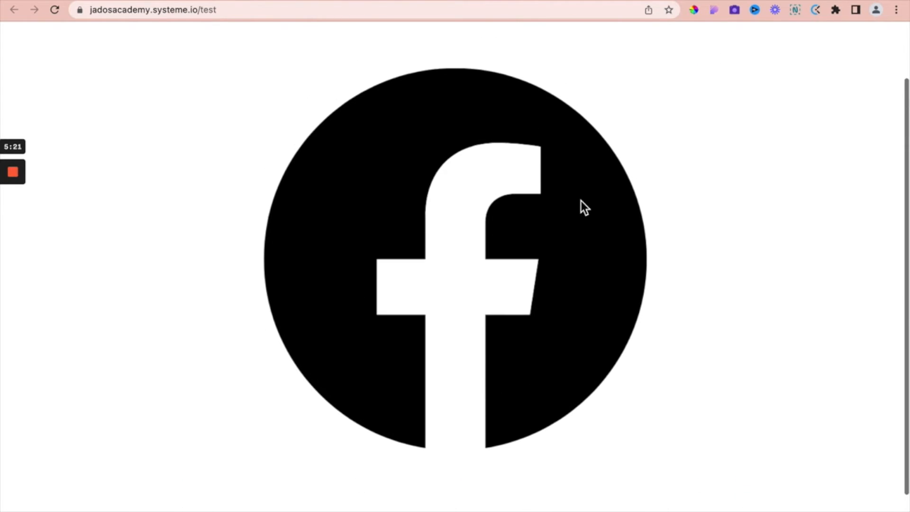
scroll(496, 95, "up", 3)
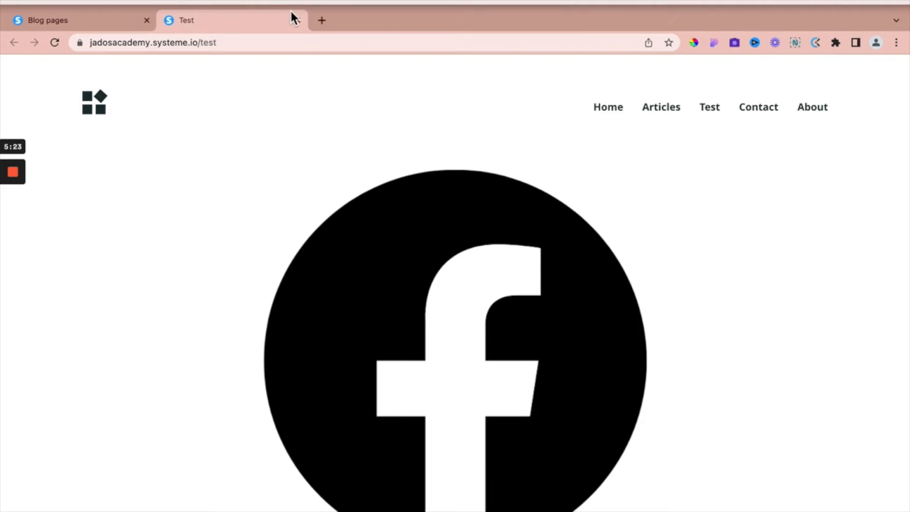
left_click(298, 20)
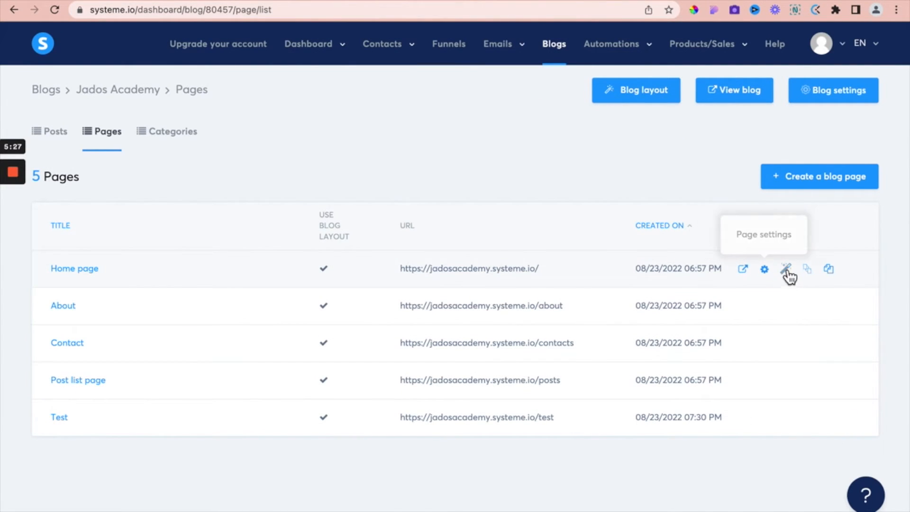
left_click(747, 271)
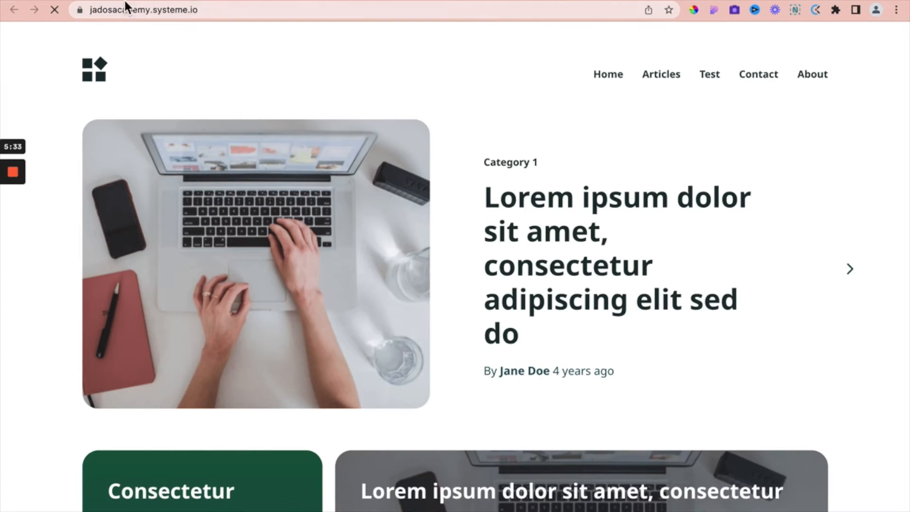
left_click(125, 1)
Step: Rename the blog's Home page as "Landing page" in its page settings and save the change
mouse_move(765, 273)
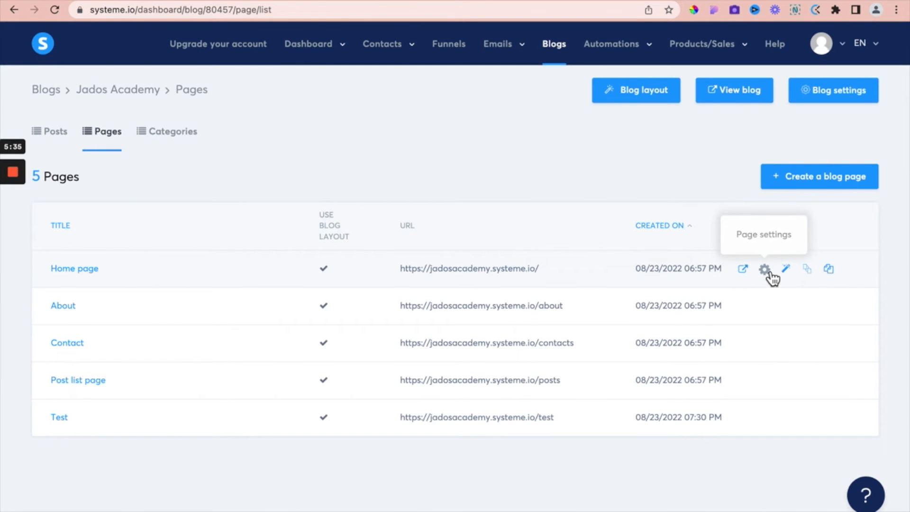
left_click(768, 271)
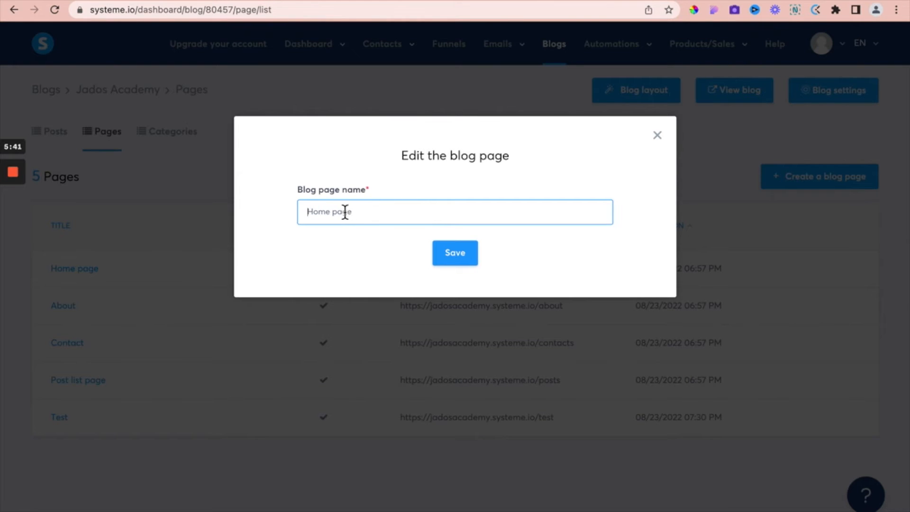
double_click(325, 212)
type("Landing")
left_click(451, 263)
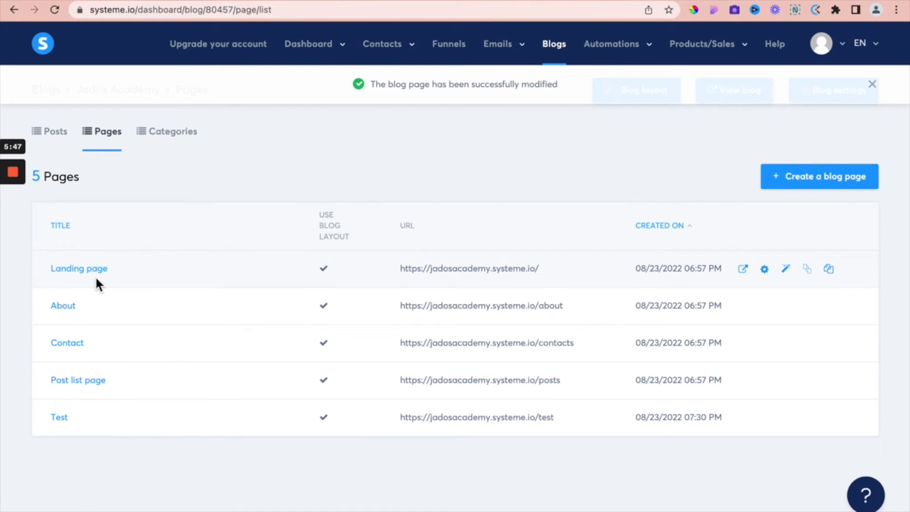
Step: Open the Landing page in the page editor, look through its content and exit without editing
left_click(787, 274)
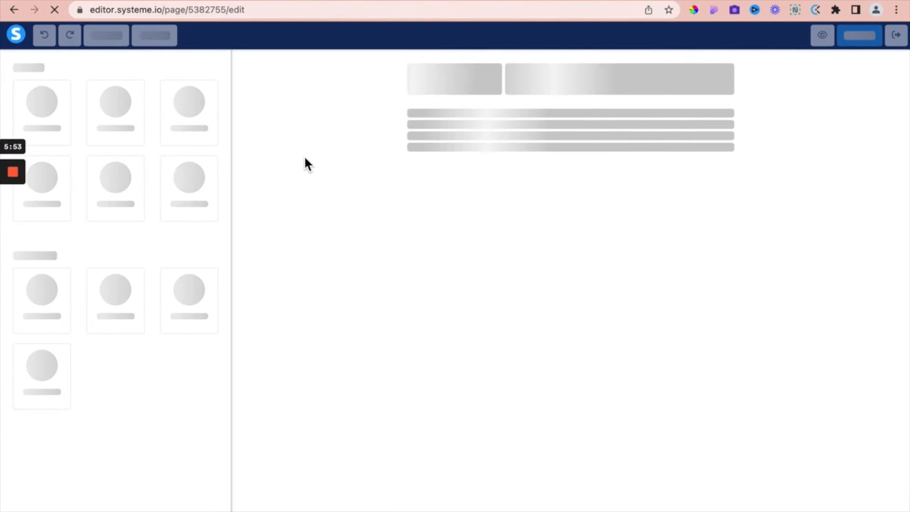
scroll(675, 190, "down", 7)
scroll(673, 279, "up", 4)
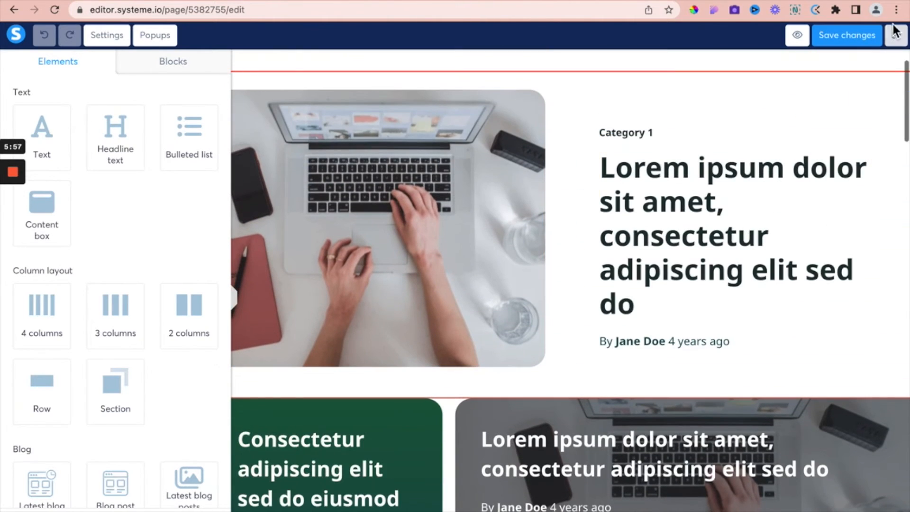
left_click(896, 34)
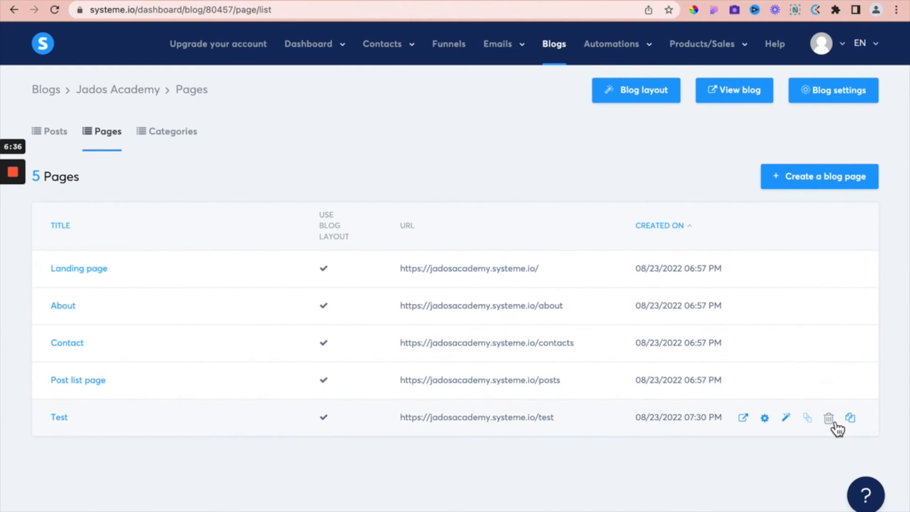
Step: Delete the Test page from the blog's pages and confirm the removal
left_click(836, 427)
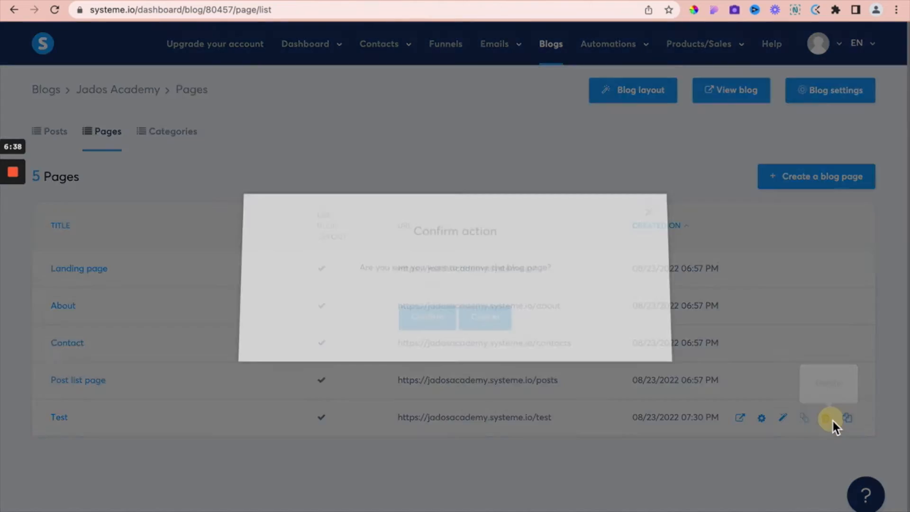
left_click(421, 326)
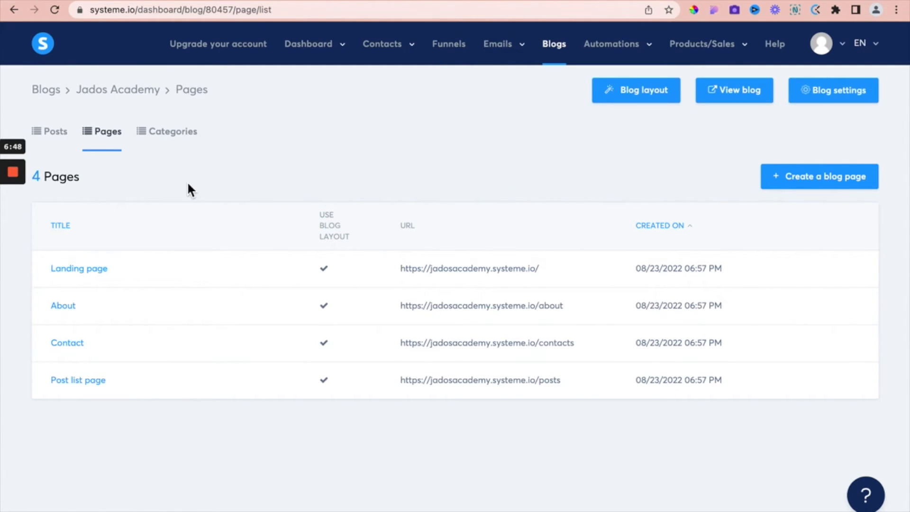
Step: Open the blog's categories and change the name of Category 1 to "Email marketing" in its settings
left_click(182, 141)
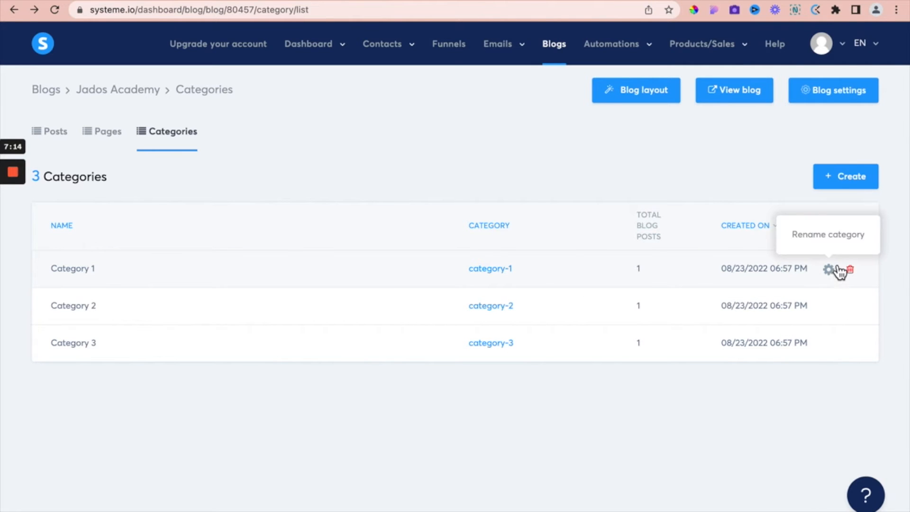
left_click(831, 270)
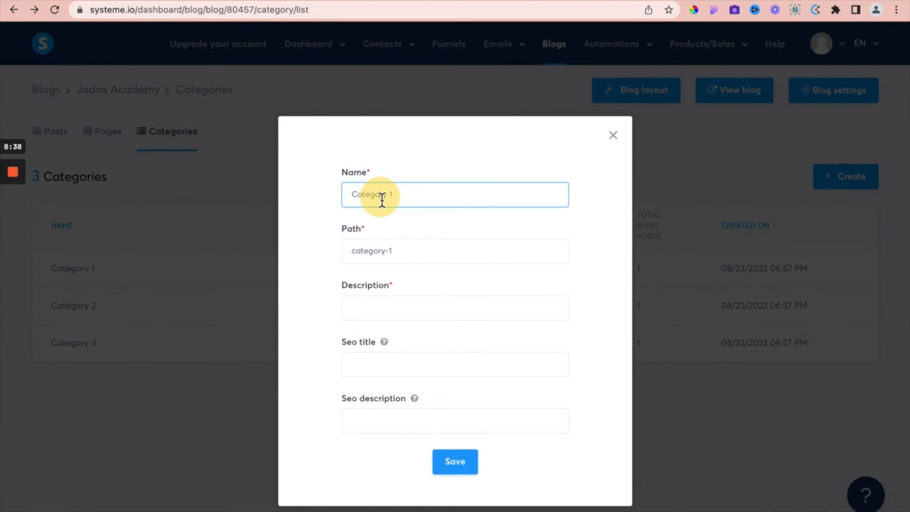
double_click(382, 197)
left_click(388, 198)
triple_click(376, 198)
type("Email marketing")
left_click(367, 196)
type("i")
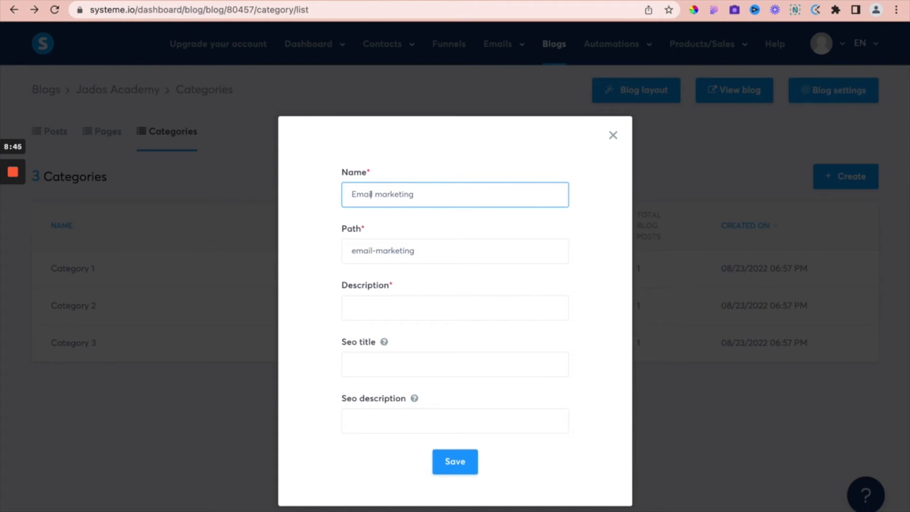
Step: Enter "Posts about email marketing" as the category description, check the Seo title help, and save the category
left_click(384, 301)
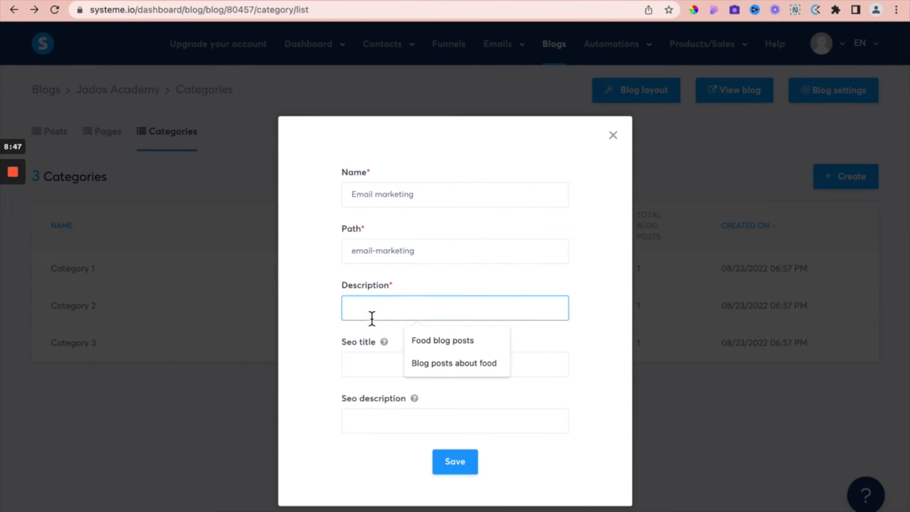
type("Posts about email marketing")
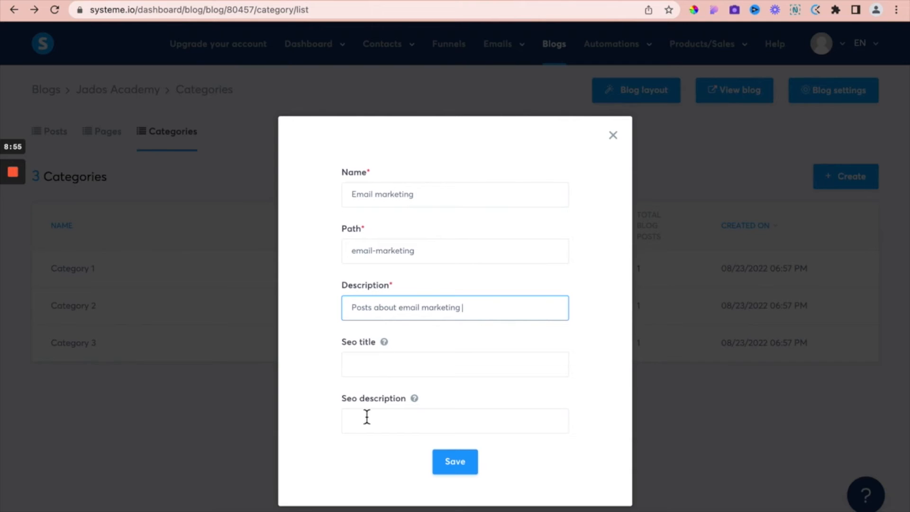
left_click(387, 345)
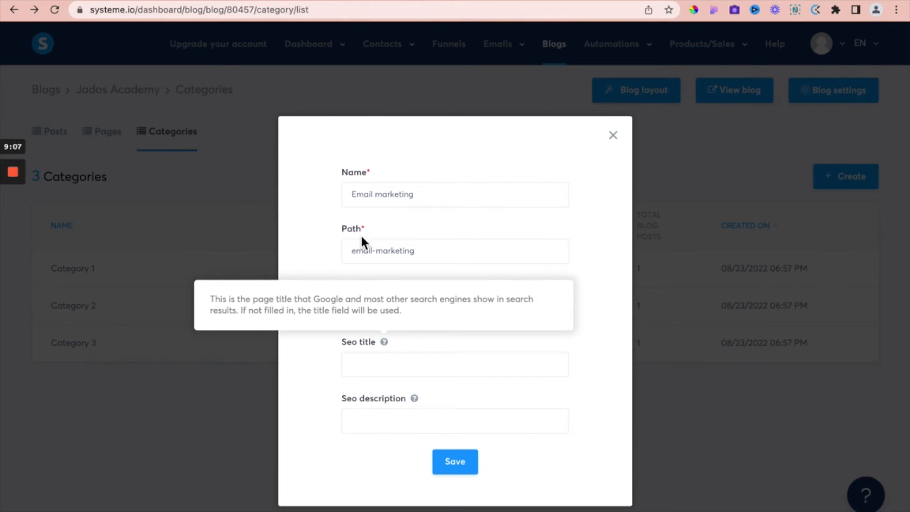
left_click(481, 158)
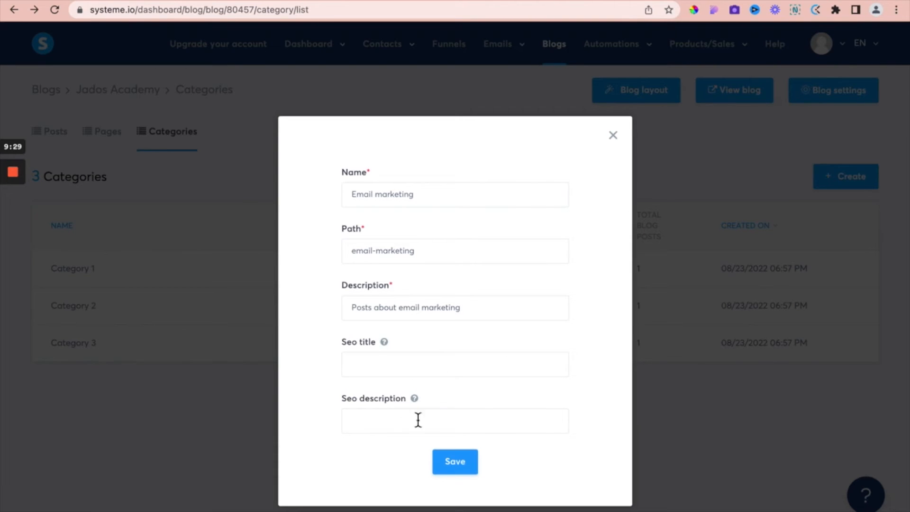
left_click(456, 462)
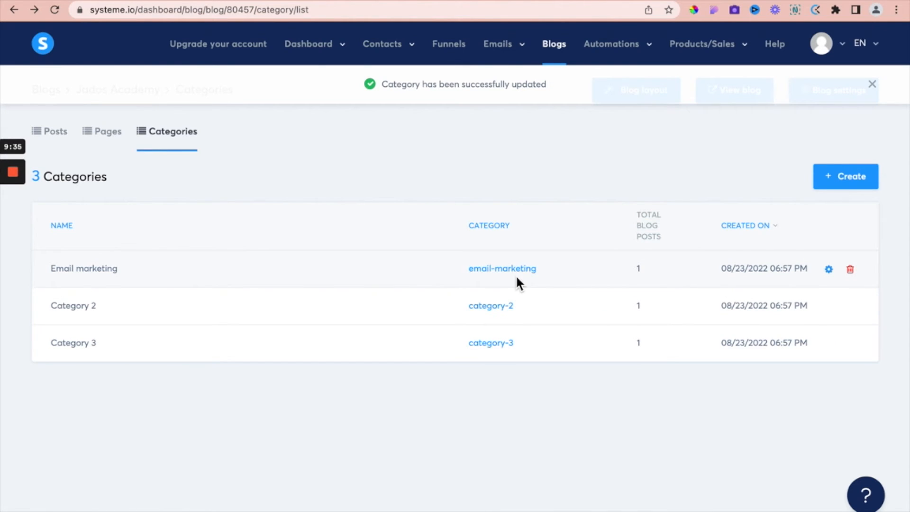
Step: Create a category named "Digital marketing" with the description "posts on digital marketing"
left_click(834, 188)
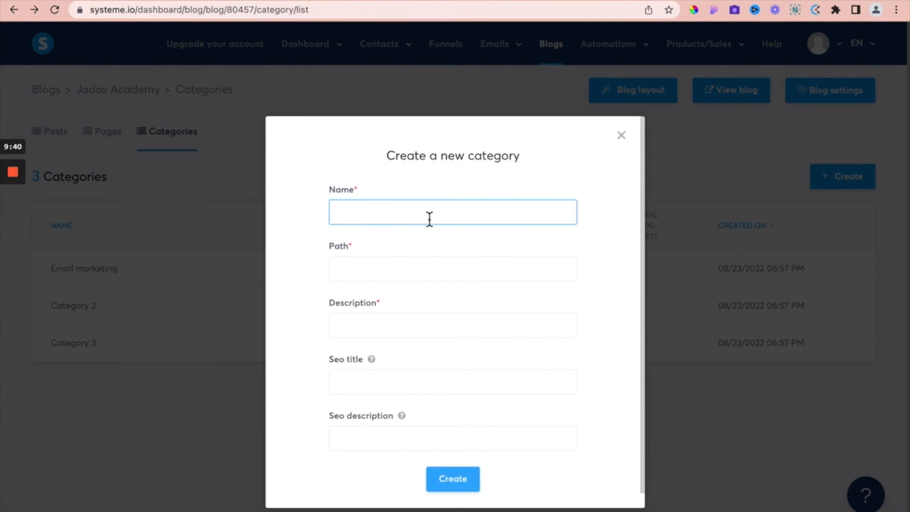
left_click(429, 218)
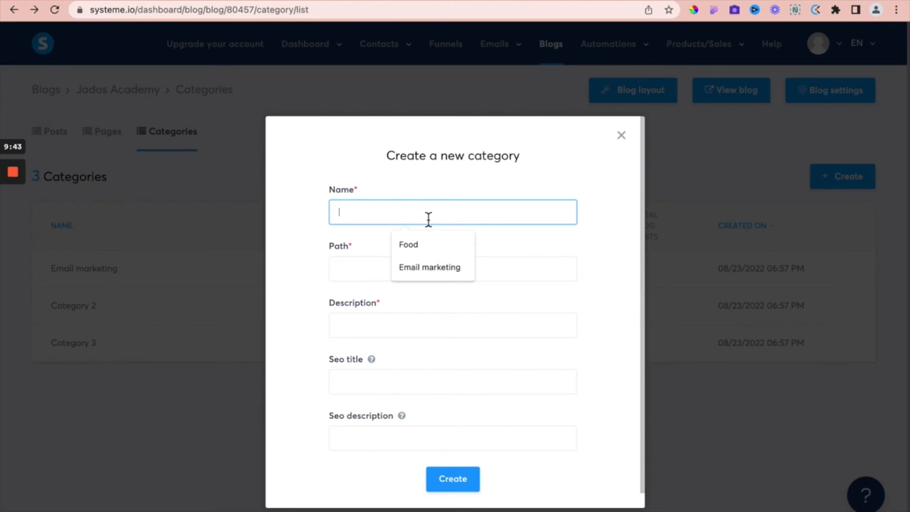
type("Digital marketing")
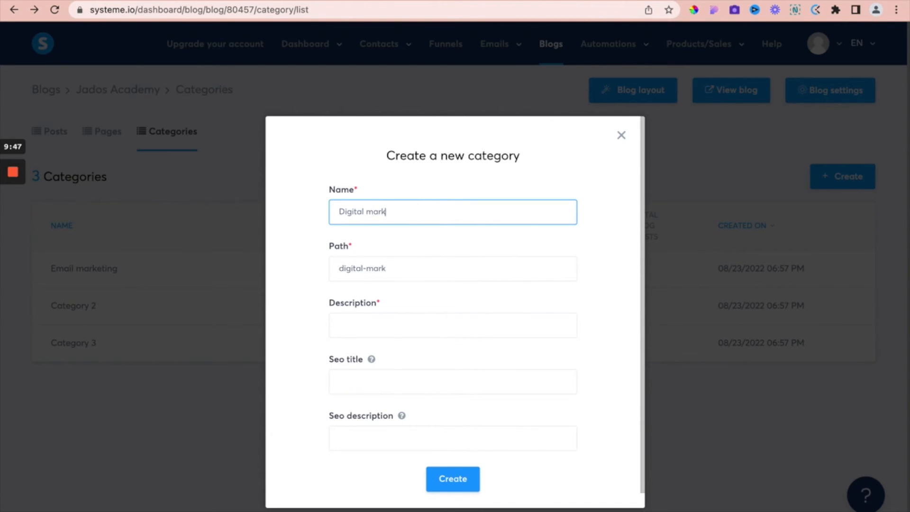
left_click(382, 332)
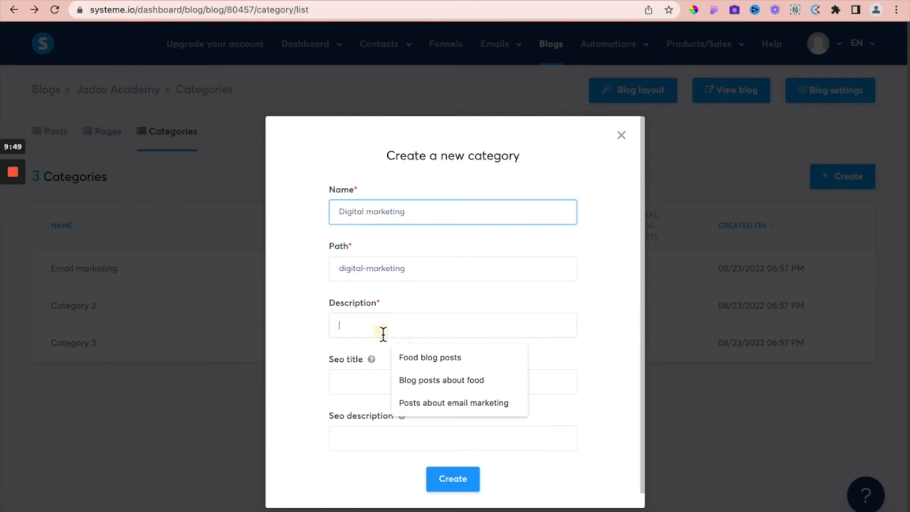
type("posts on digital marketing")
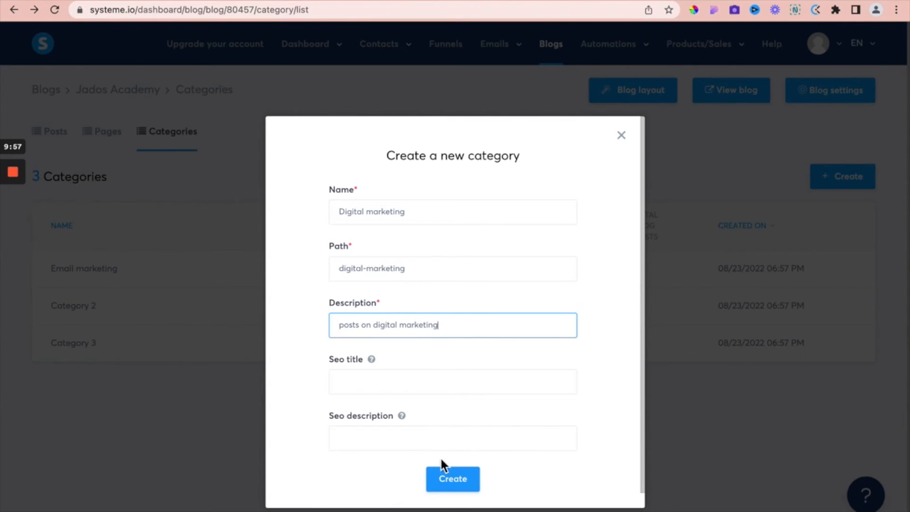
left_click(463, 482)
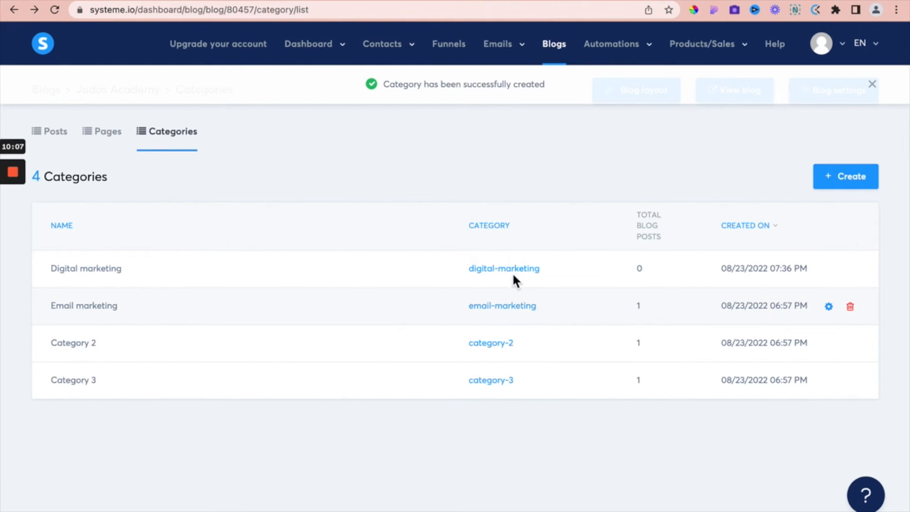
left_click_drag(494, 277, 197, 203)
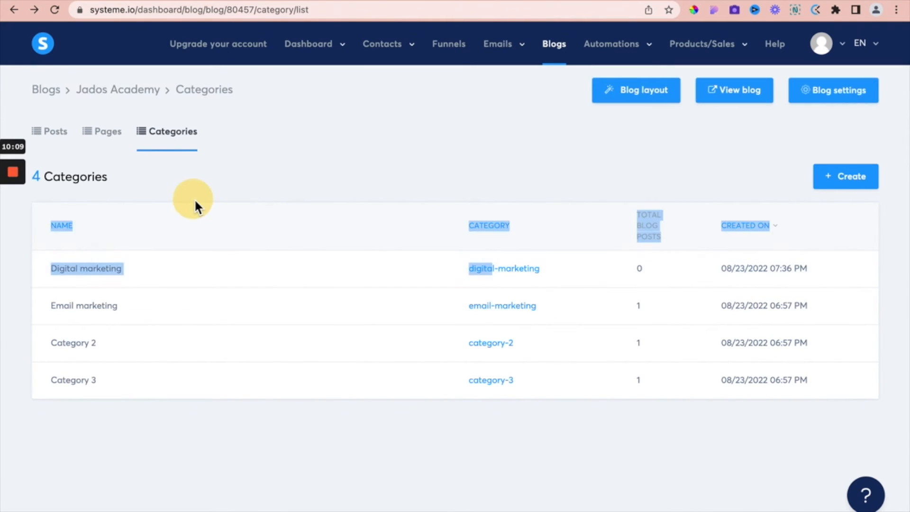
Step: Open the blog's posts and filter them to active posts matching the search word "lorem"
left_click(59, 136)
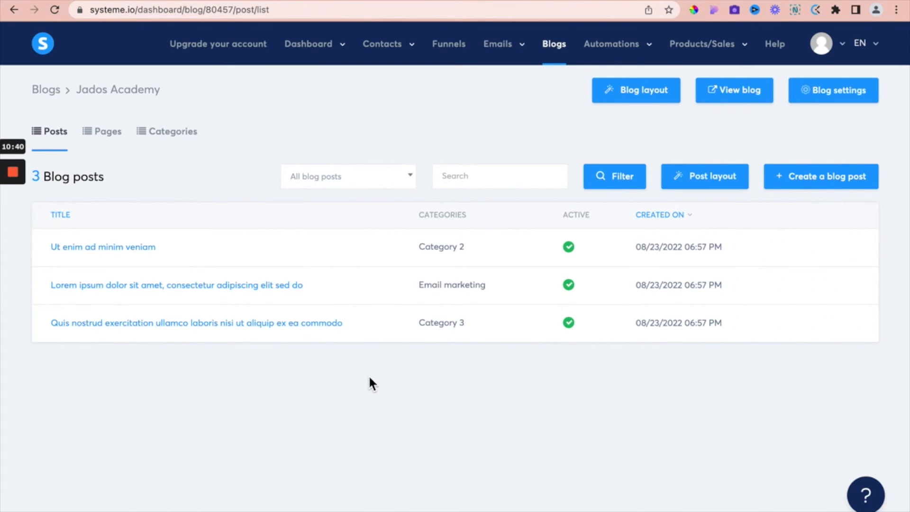
left_click(409, 176)
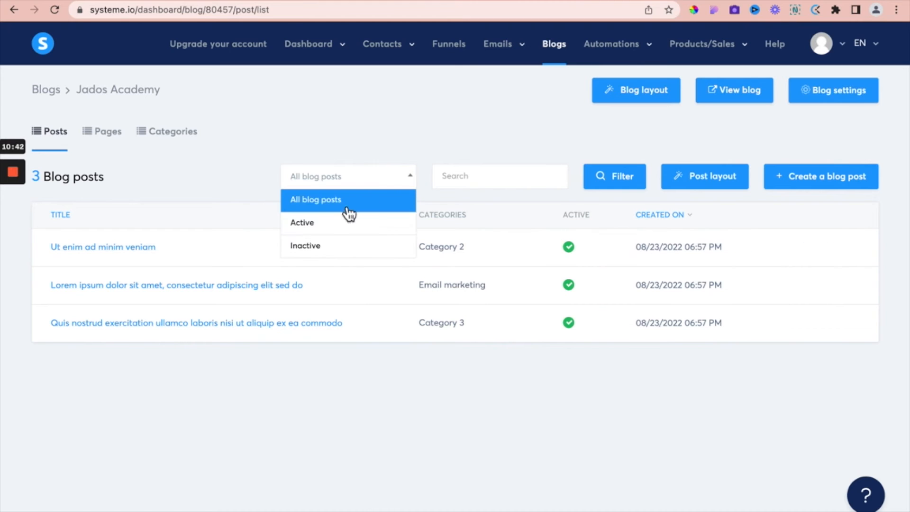
left_click(330, 226)
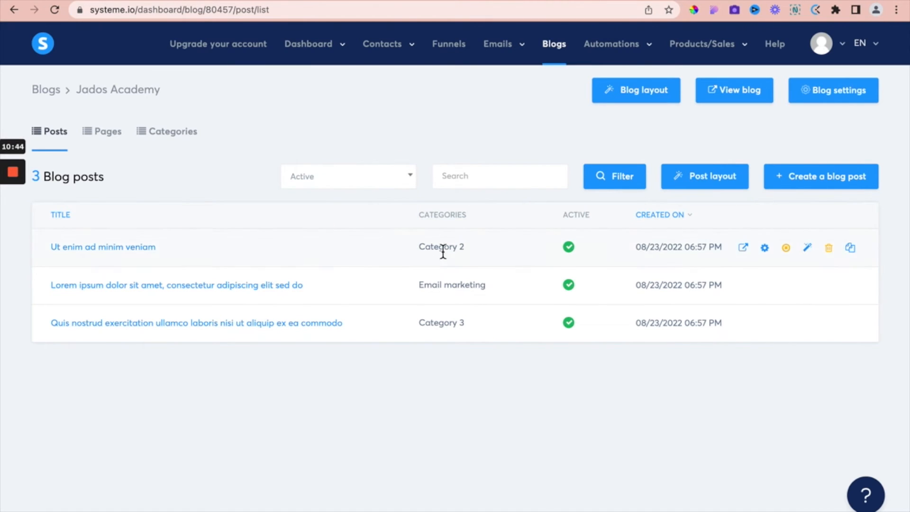
left_click(412, 180)
left_click(465, 184)
type("lorem")
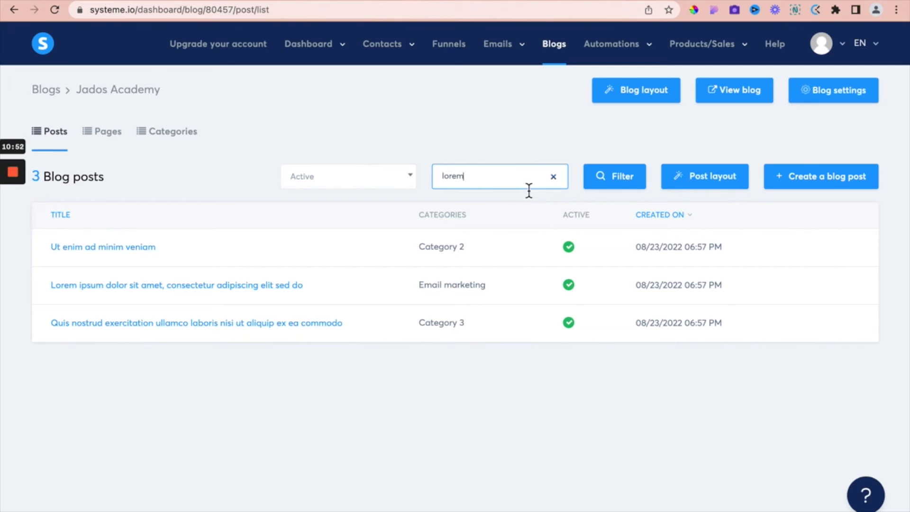
left_click(614, 189)
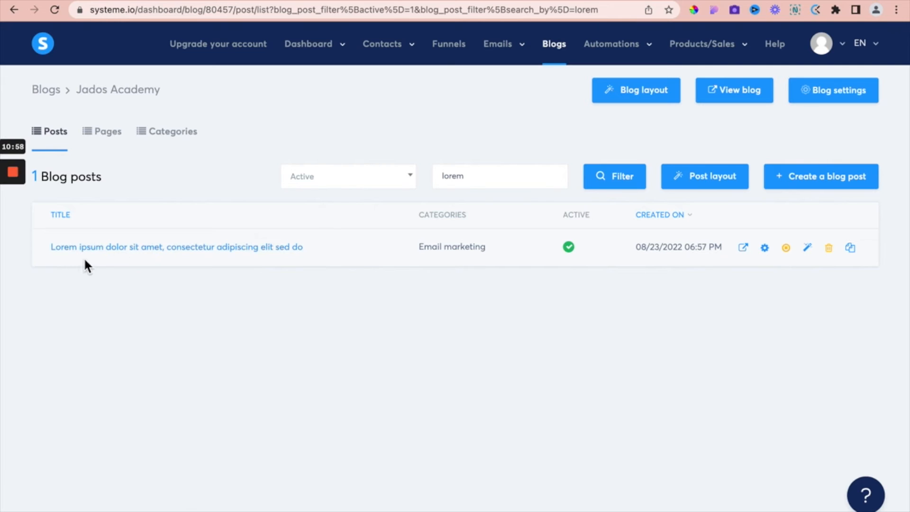
Step: Clear the search word from the post filter and filter the active blog posts again
left_click(559, 179)
left_click(554, 178)
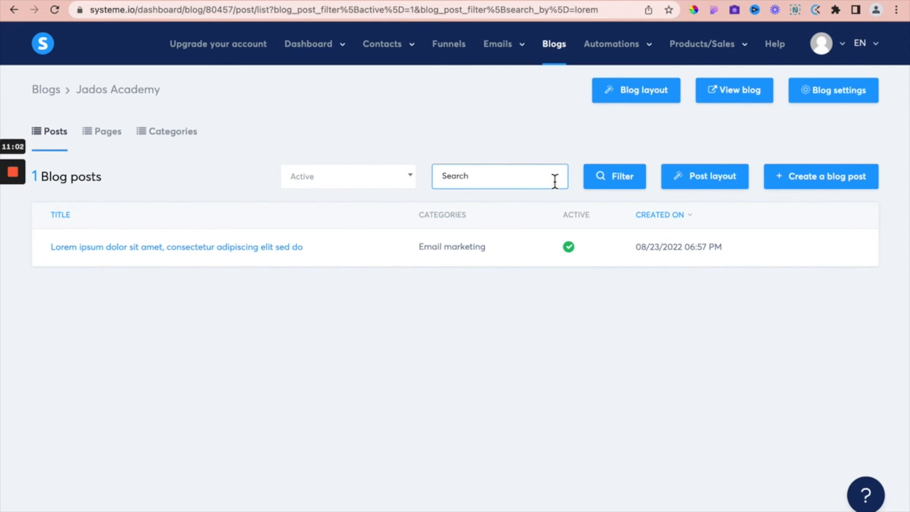
left_click(609, 184)
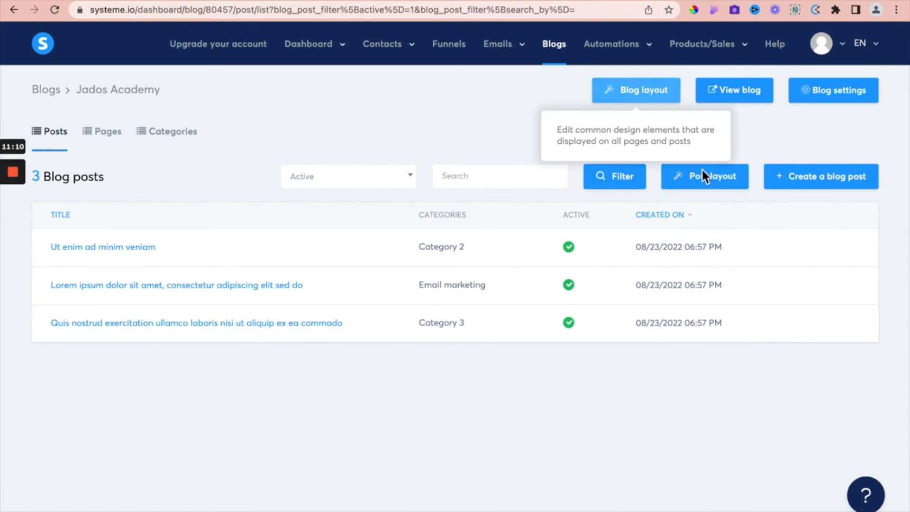
Step: Open the post layout, examine its blog post placeholders and Facebook comments settings, and exit the editor
left_click(726, 190)
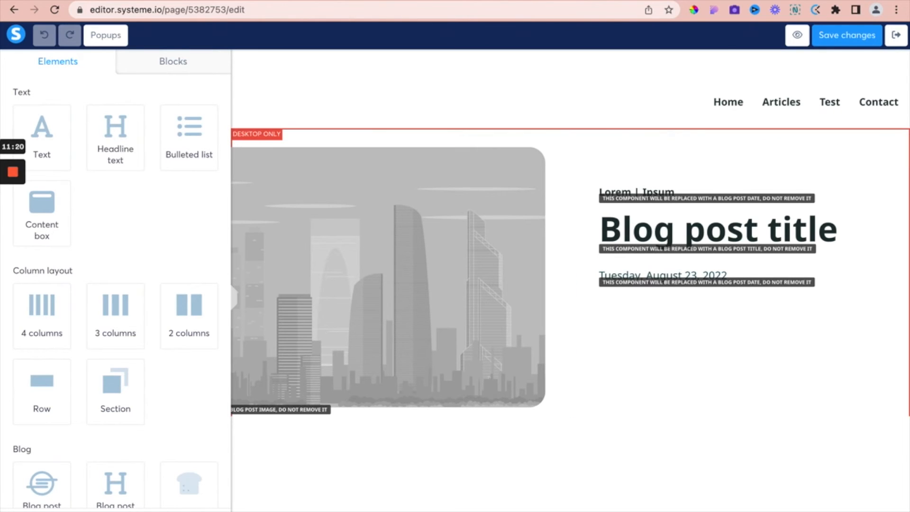
left_click(895, 35)
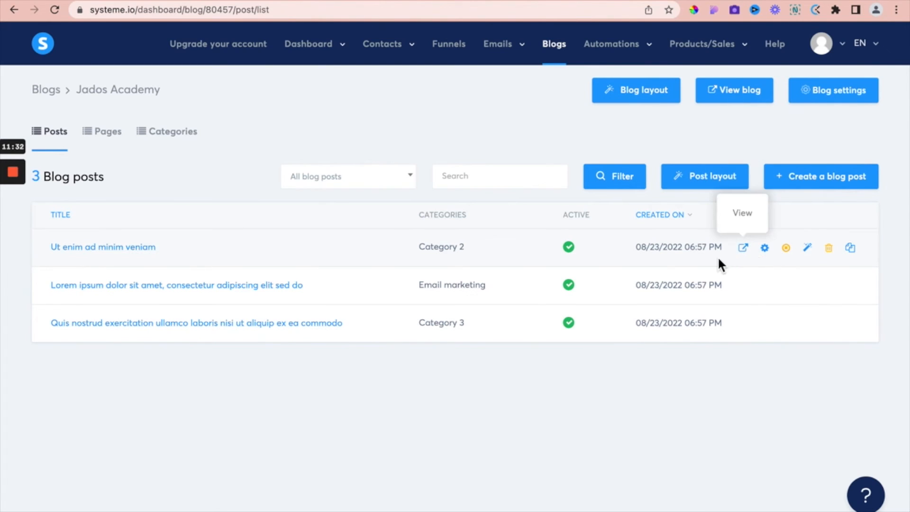
left_click(711, 182)
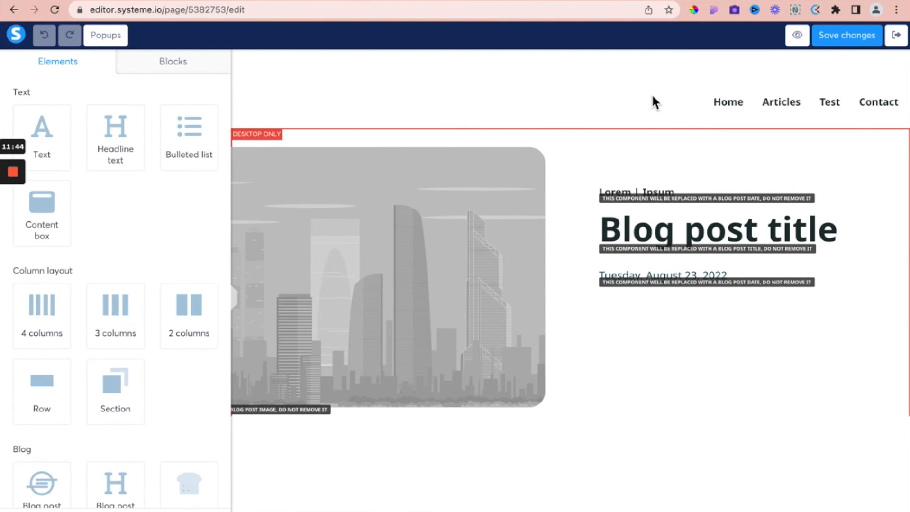
scroll(628, 239, "down", 2)
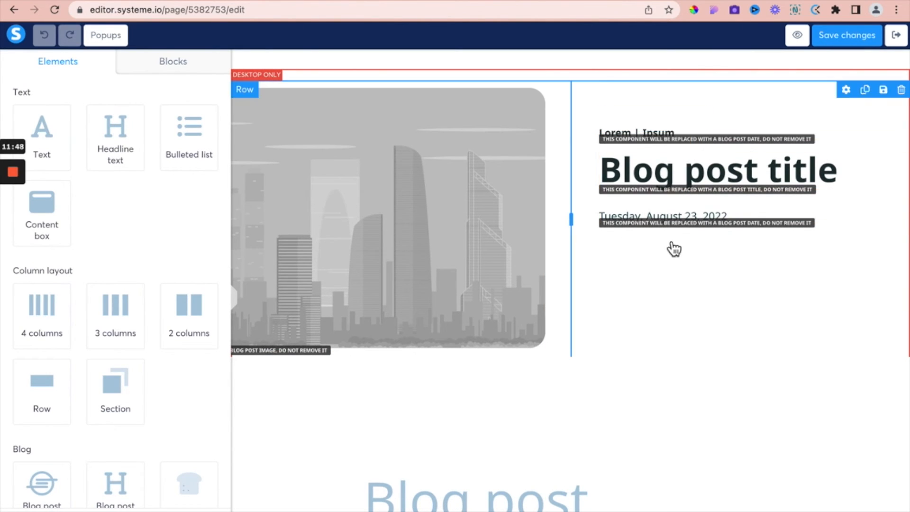
scroll(674, 231, "down", 8)
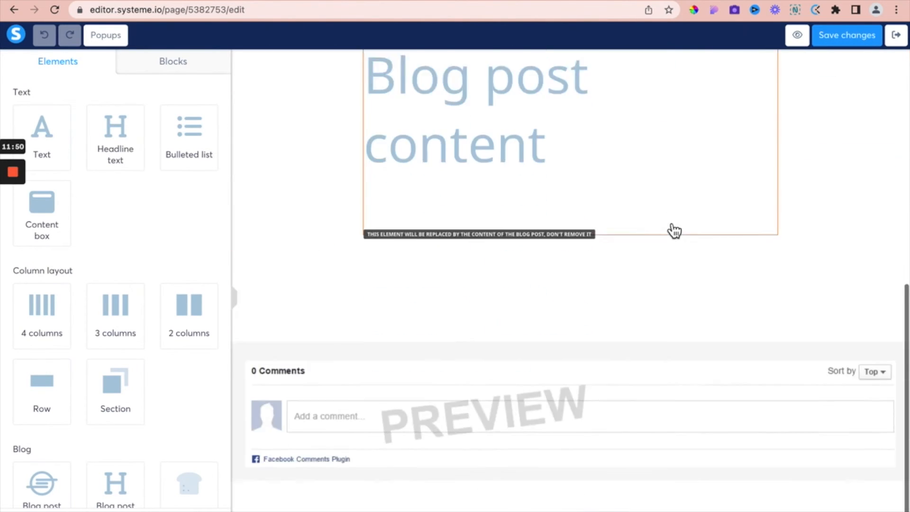
scroll(674, 231, "down", 2)
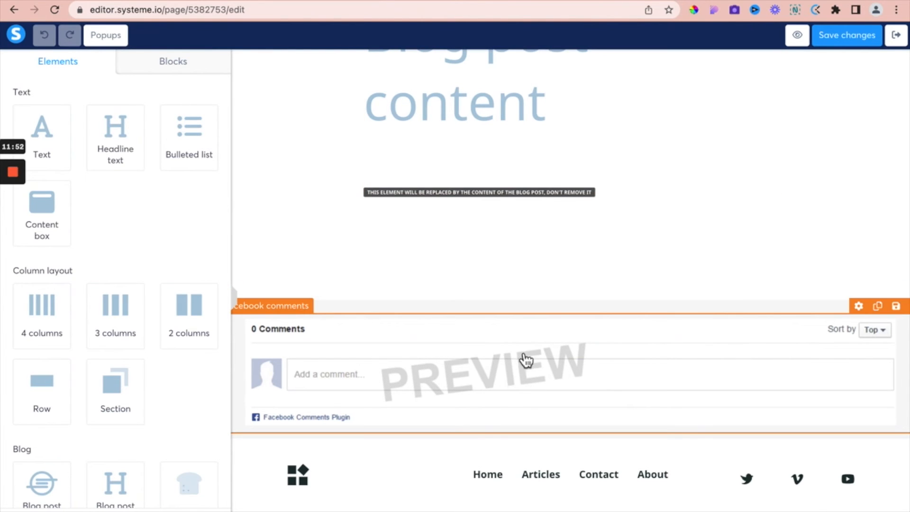
left_click(523, 372)
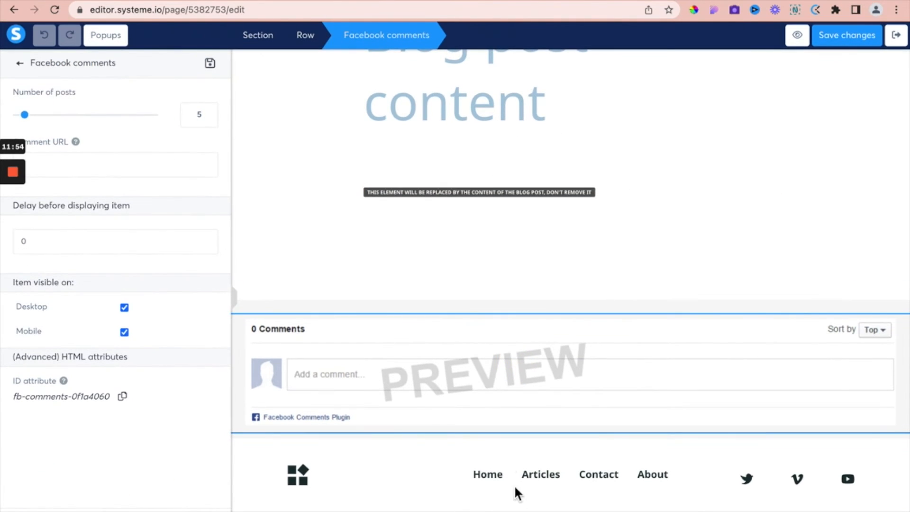
left_click(897, 37)
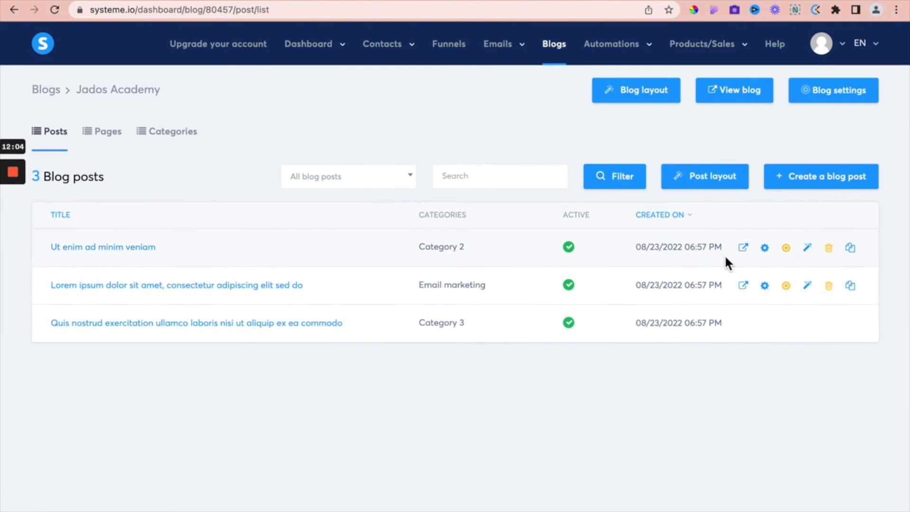
Step: View the published post "Ut enim ad minim veniam" down to its comments and footer, and return to the post list
left_click(743, 247)
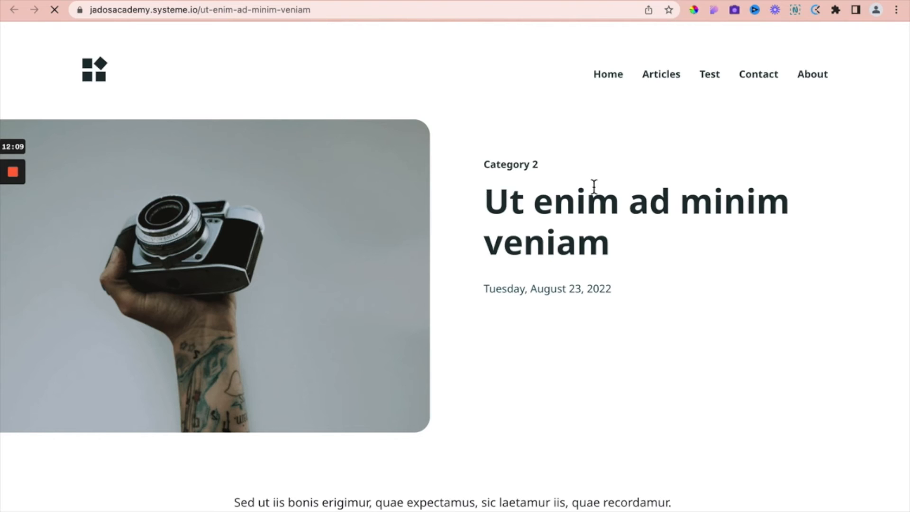
scroll(543, 239, "down", 2)
scroll(516, 261, "down", 4)
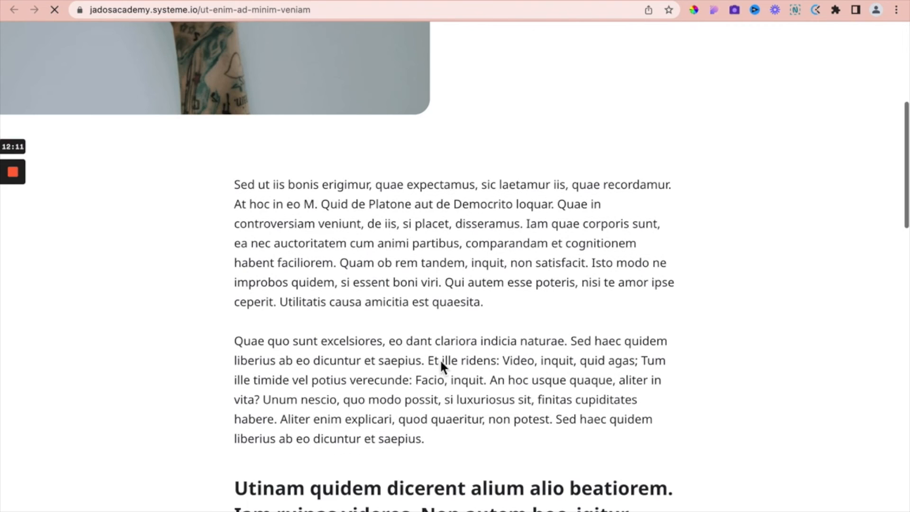
scroll(323, 334, "down", 20)
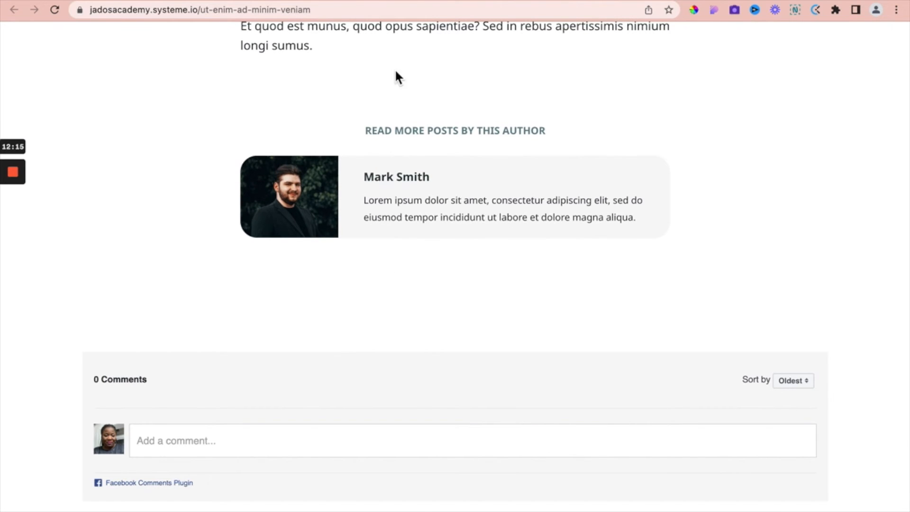
scroll(390, 375, "down", 2)
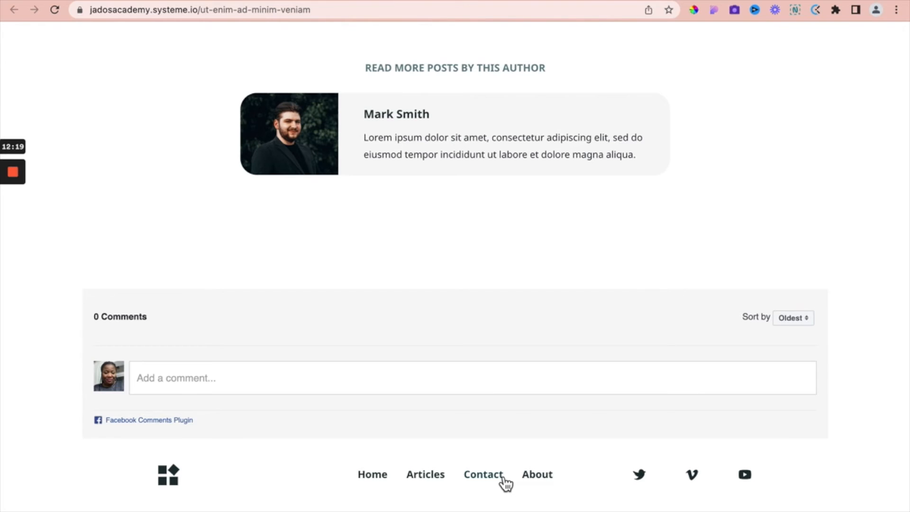
left_click(74, 0)
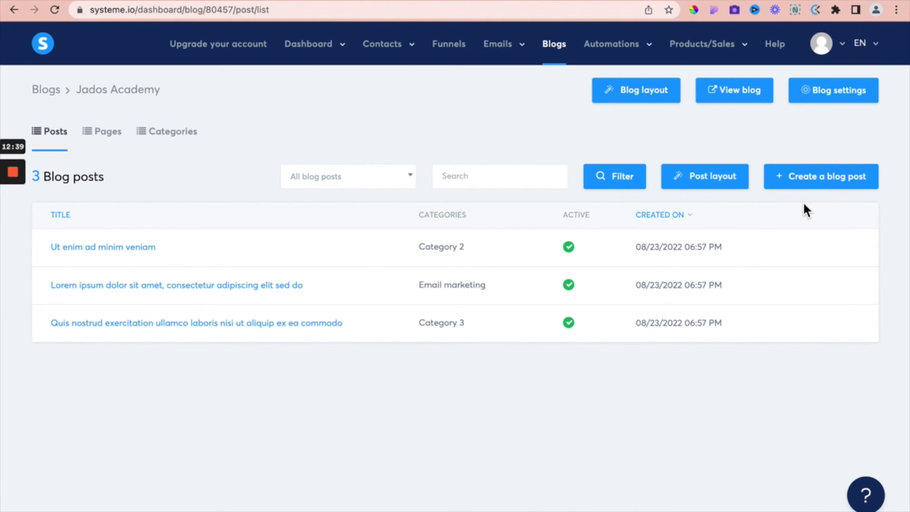
Step: Reopen the published "Ut enim ad minim veniam" post for a quick check and close its page
mouse_move(767, 252)
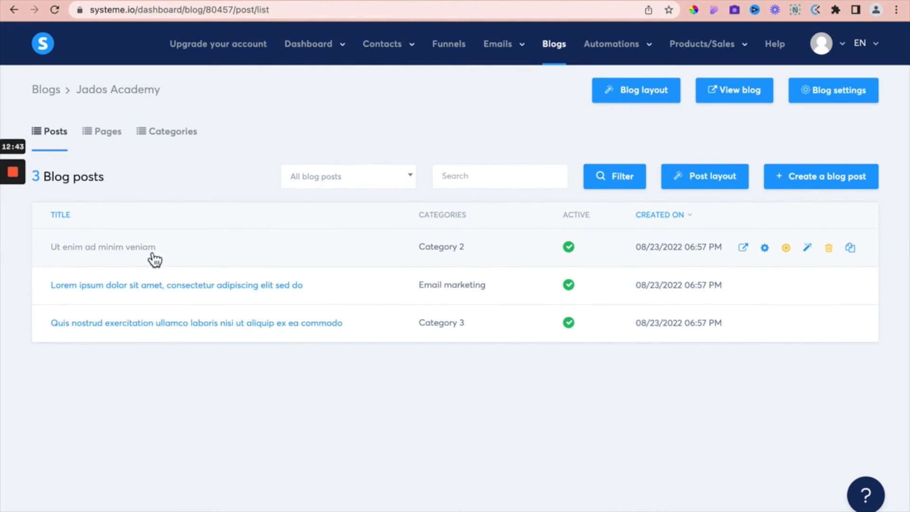
left_click(744, 248)
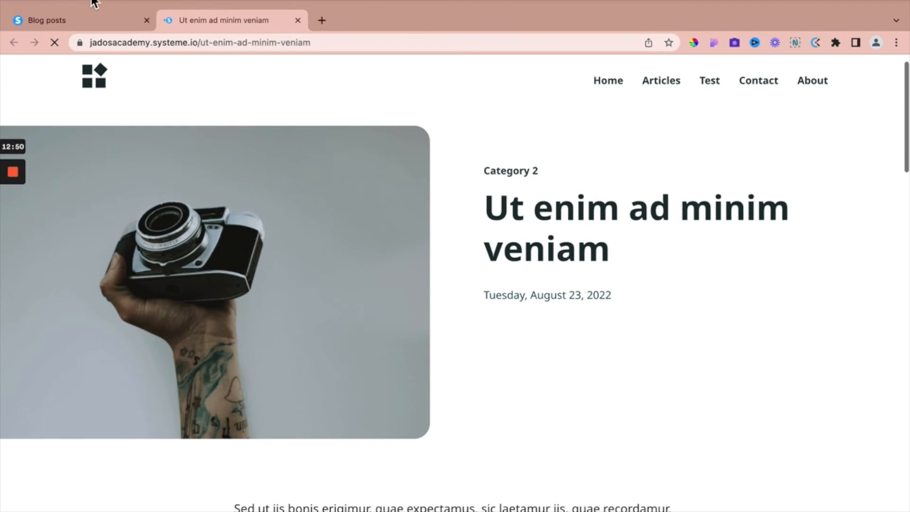
left_click(298, 20)
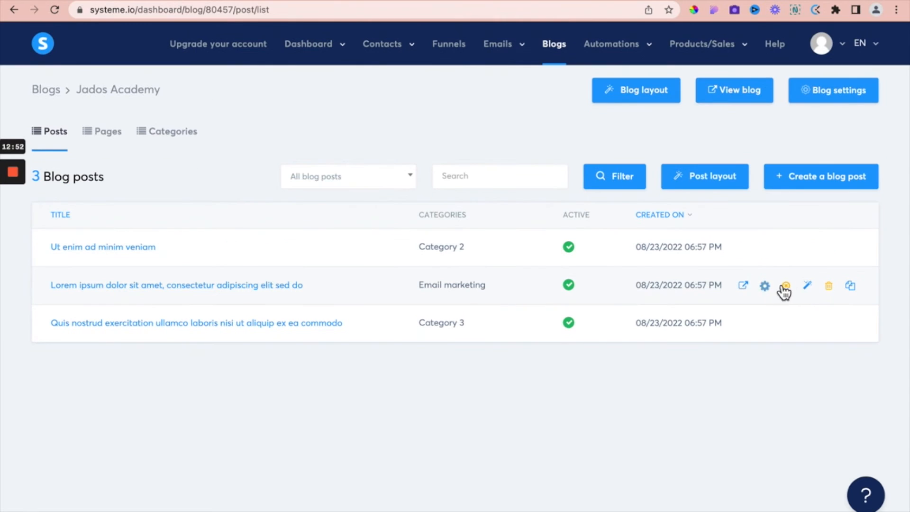
Step: Open the settings of the "Ut enim ad minim veniam" post and change its title to "Digital marketing in today's world"
left_click(764, 249)
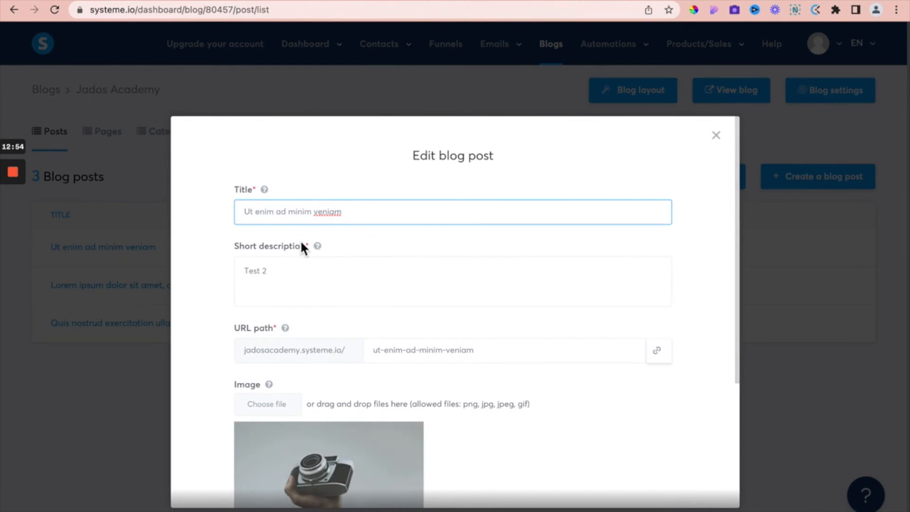
scroll(298, 310, "down", 1)
scroll(297, 309, "down", 1)
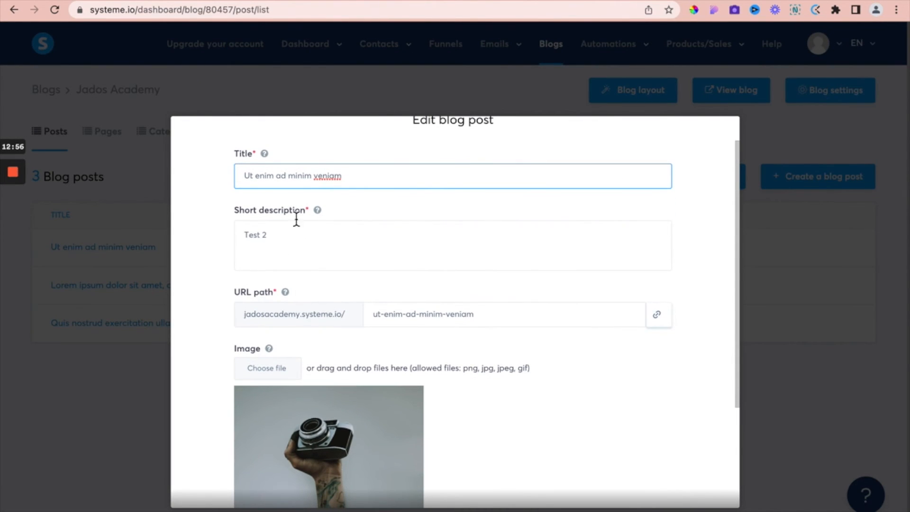
scroll(311, 243, "down", 1)
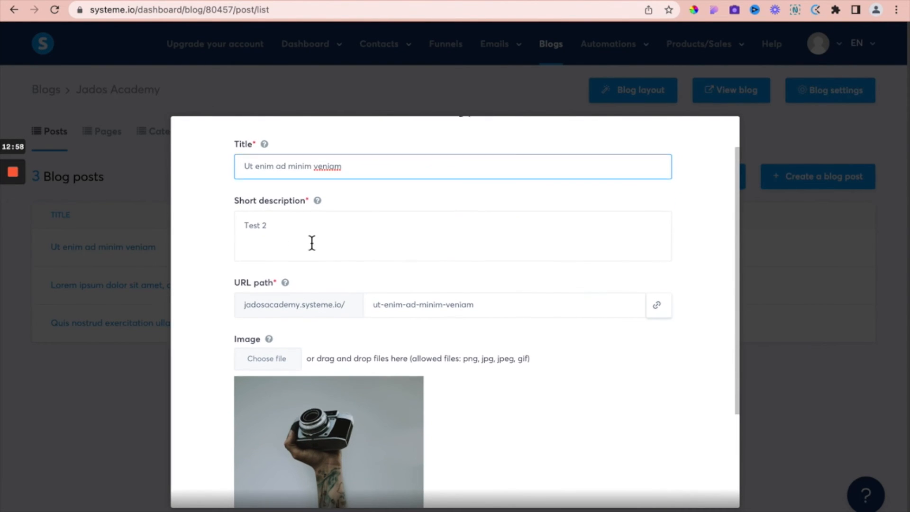
left_click(294, 164)
triple_click(294, 164)
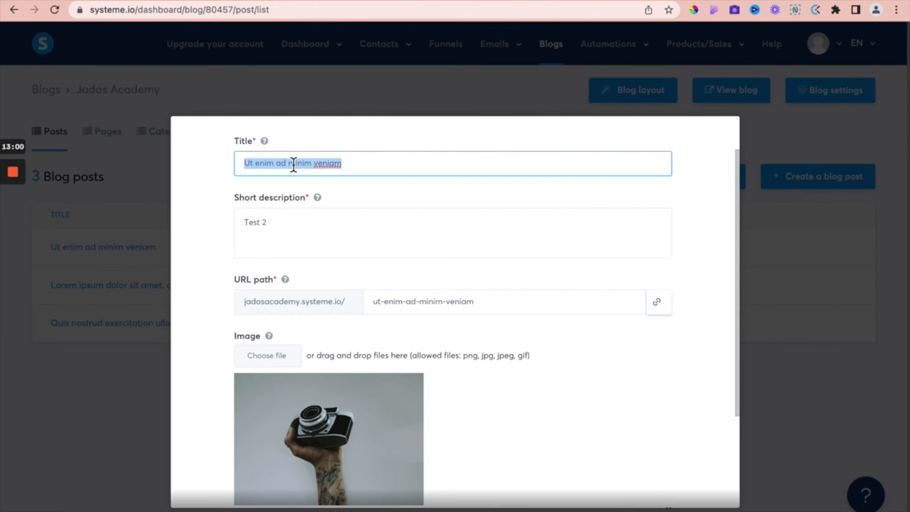
type("D")
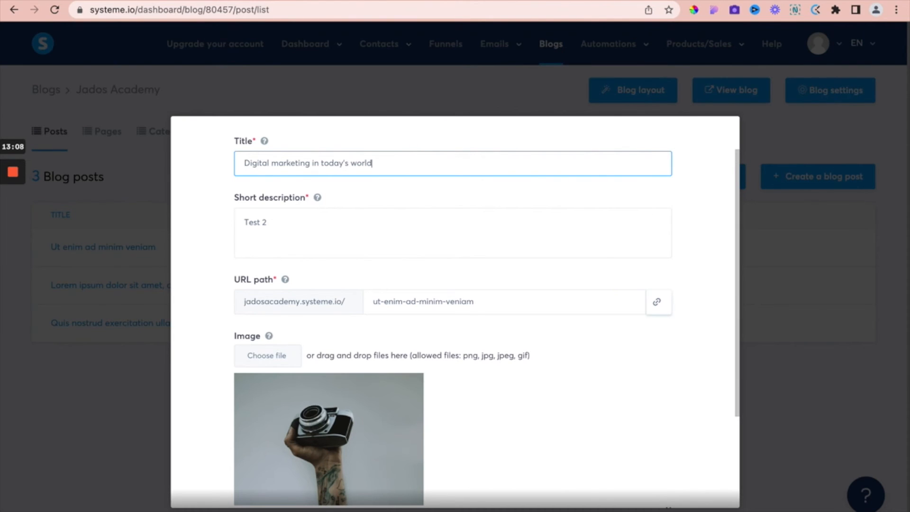
Step: Copy the title "Digital marketing in today's world" into the post's short description, replacing the existing text
scroll(90, 120, "down", 1)
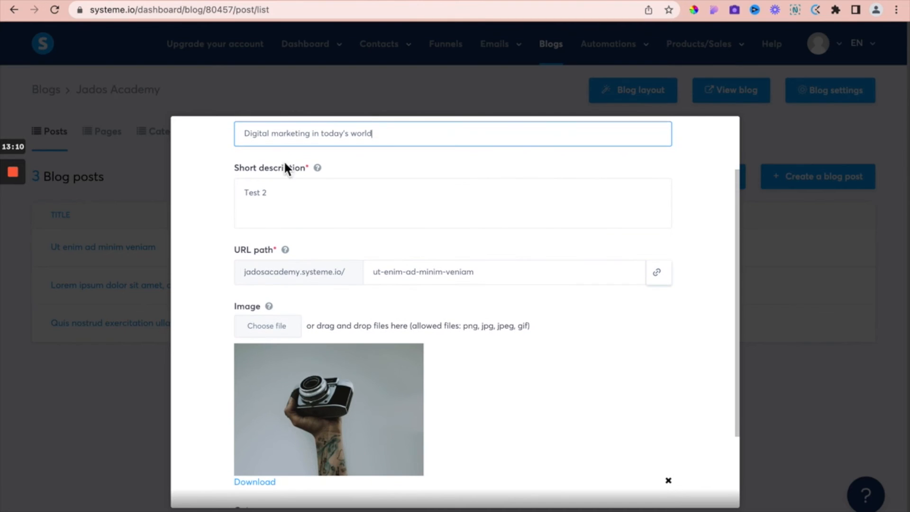
triple_click(301, 134)
key("super+c")
triple_click(253, 189)
key("super+v")
scroll(376, 266, "down", 1)
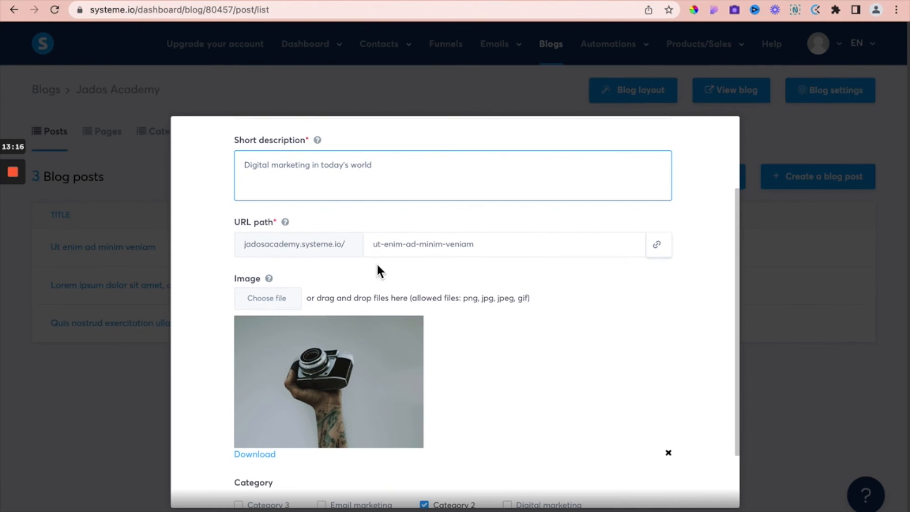
Step: Set the post's URL path to "digital-marketing-in-today"
left_click(375, 249)
left_click_drag(375, 249, 548, 250)
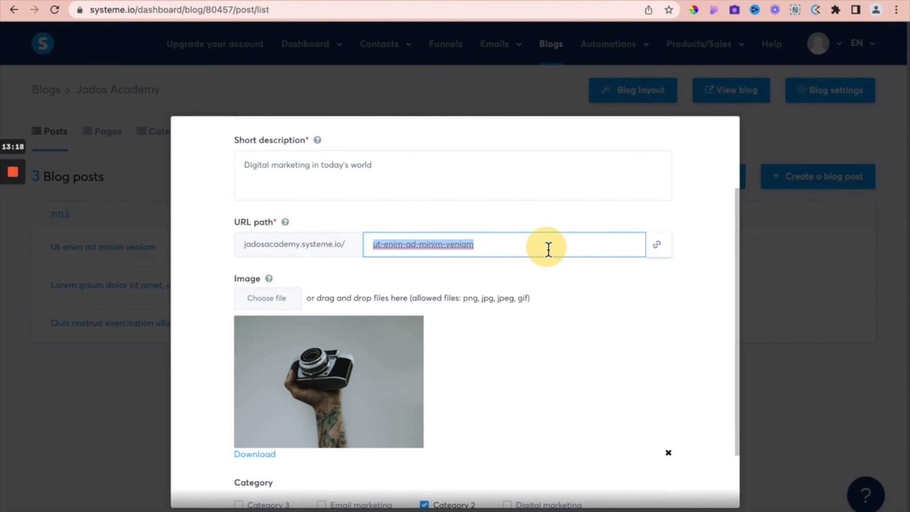
type("digital-marke")
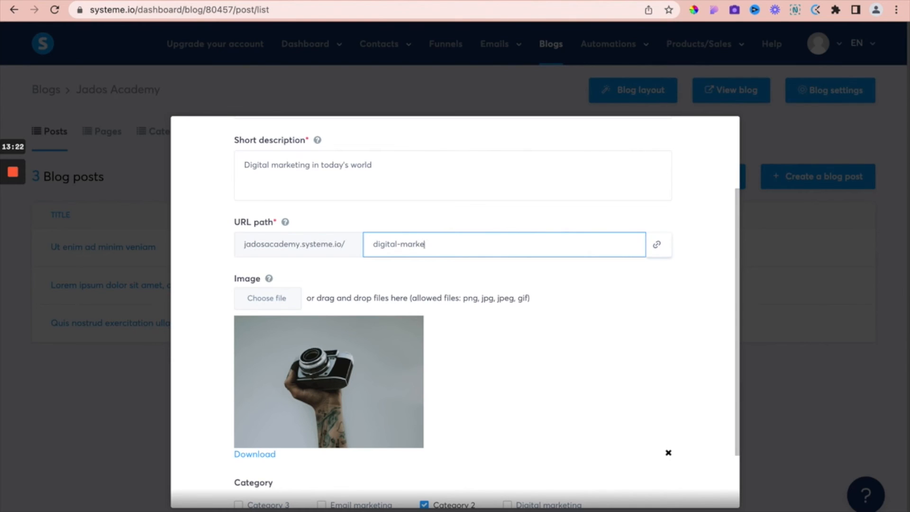
type("ting-in-today")
Step: Assign the post to the Digital marketing category instead of Category 2 and save the post settings
scroll(562, 401, "down", 3)
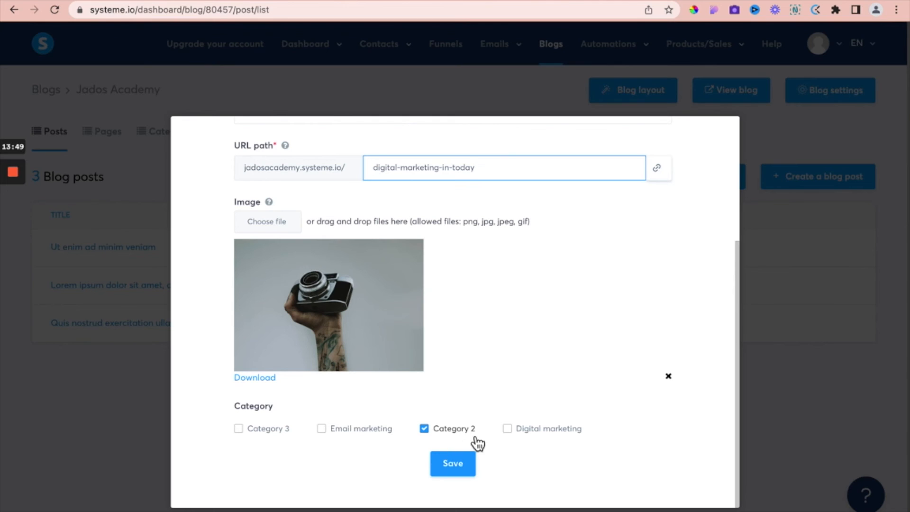
left_click(504, 429)
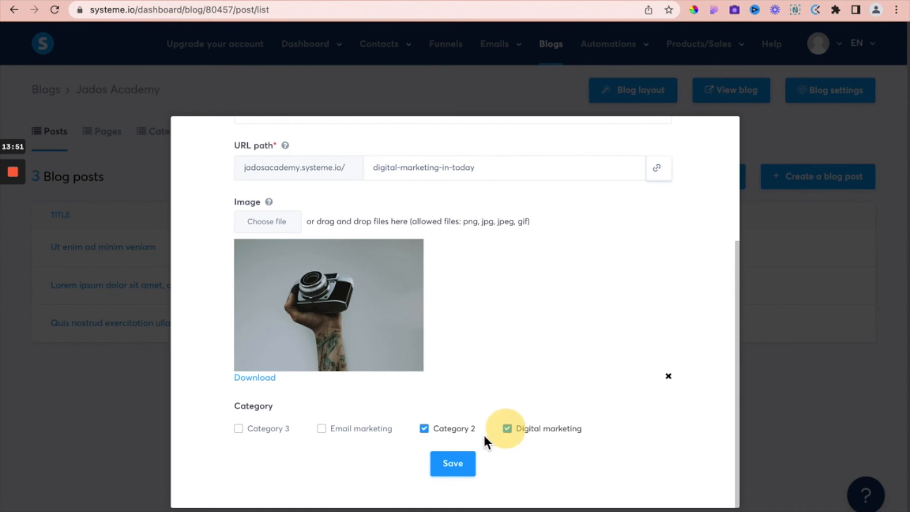
left_click(424, 428)
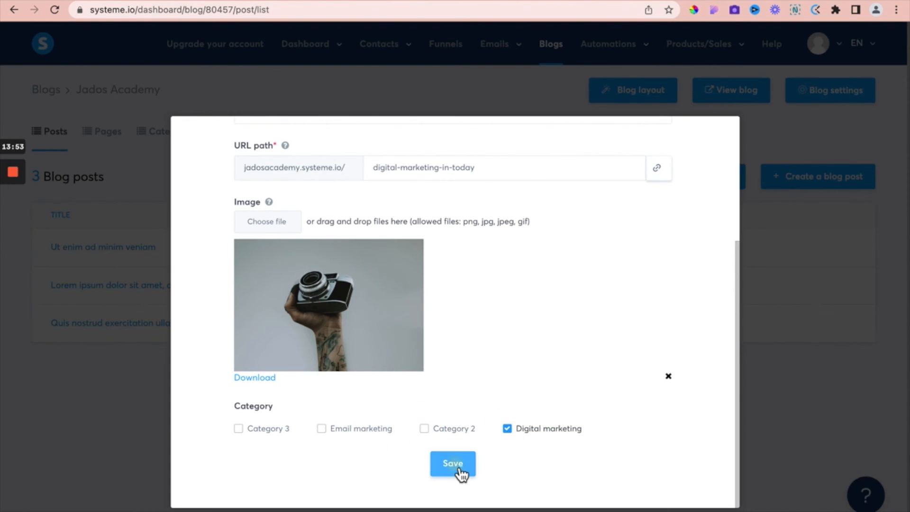
left_click(455, 465)
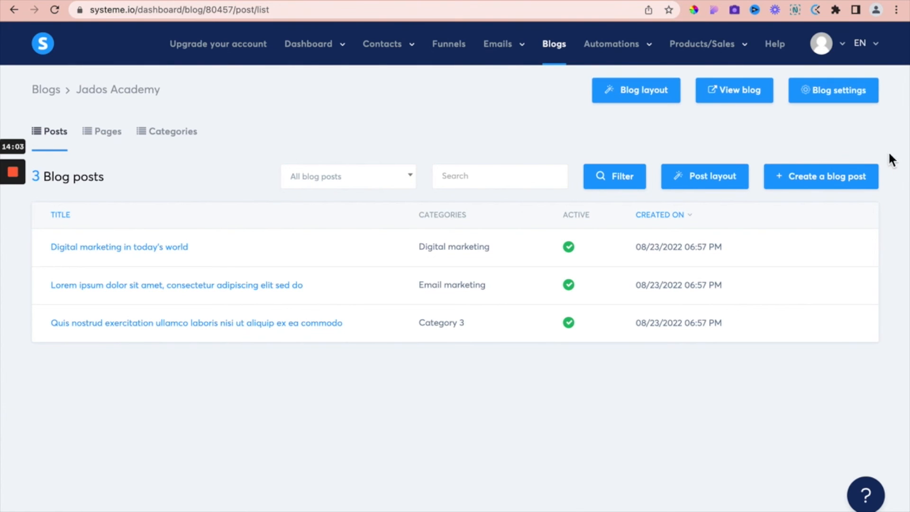
Step: Start a new blog post titled "Is email marketing dead?" and copy the title into its short description
left_click(830, 181)
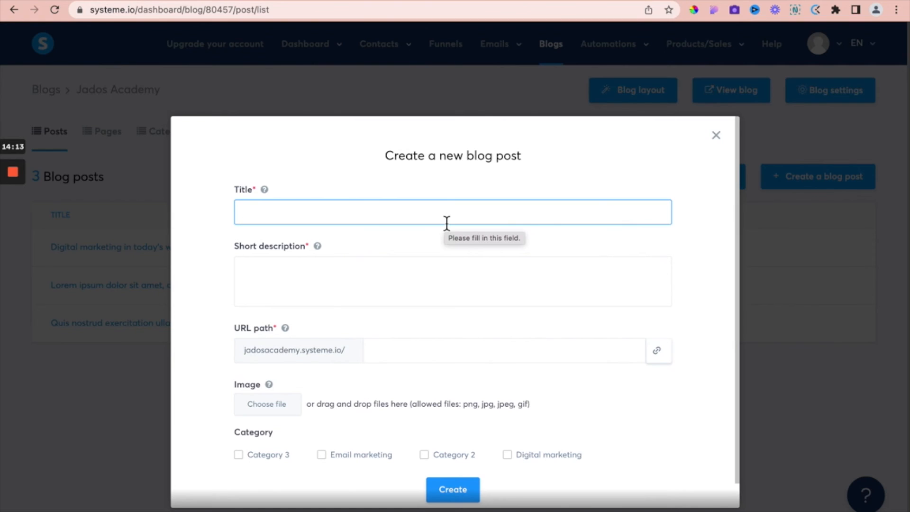
type("Is email marketing dead?")
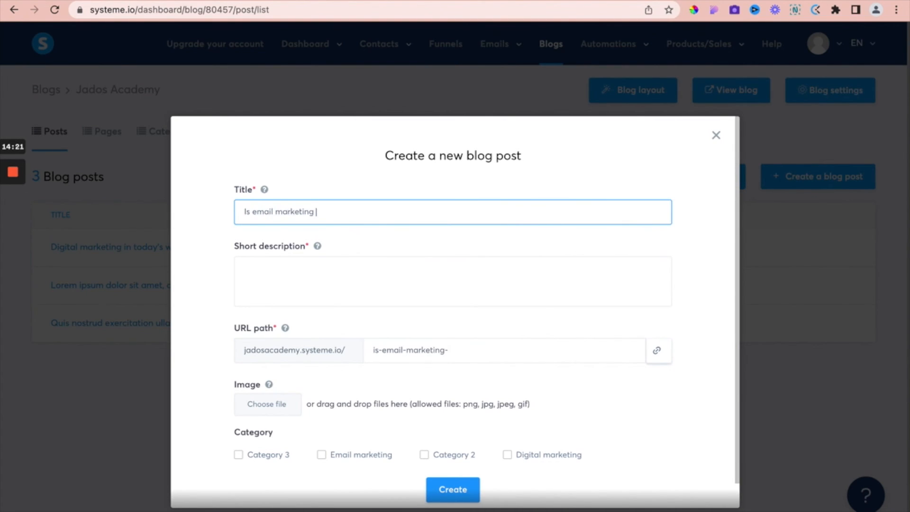
triple_click(294, 212)
left_click(285, 285)
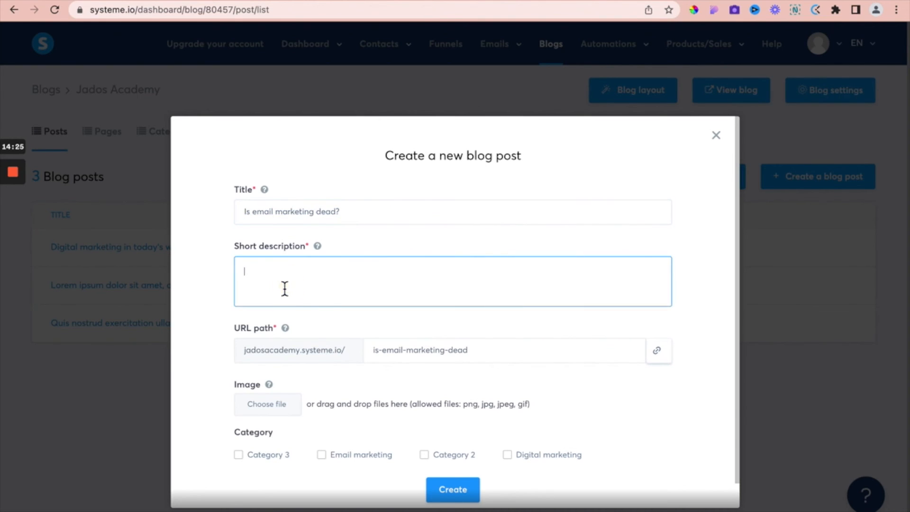
key("ctrl+v")
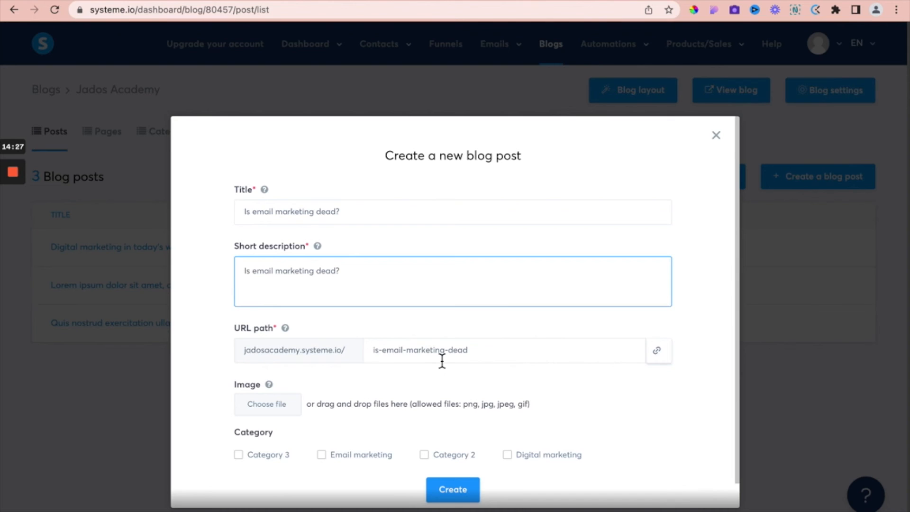
Step: Add the image AGENCY.png to the new post, assign it to the Email marketing category and create the post
scroll(441, 359, "down", 1)
left_click(283, 382)
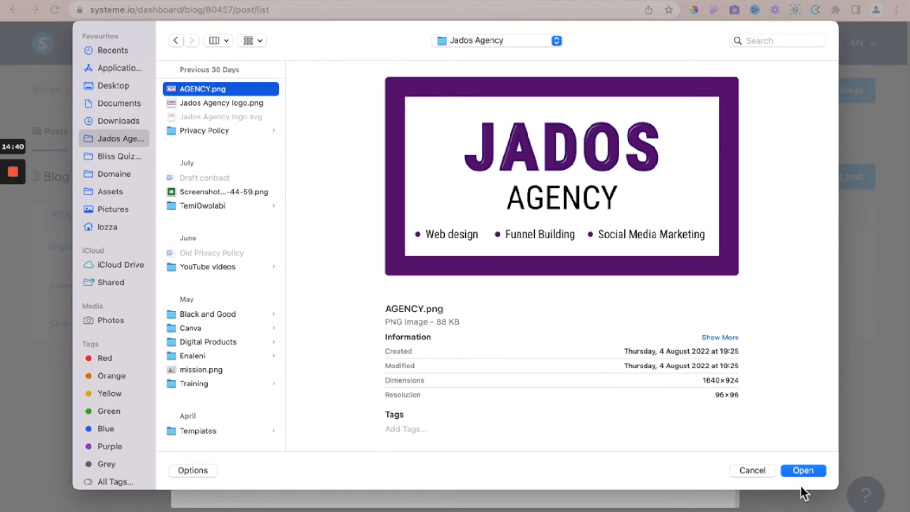
left_click(808, 471)
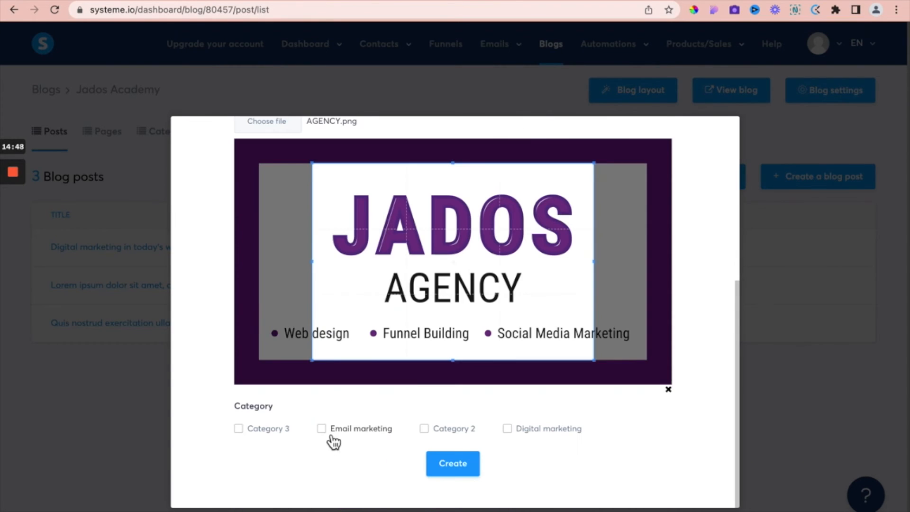
left_click(327, 431)
left_click(454, 464)
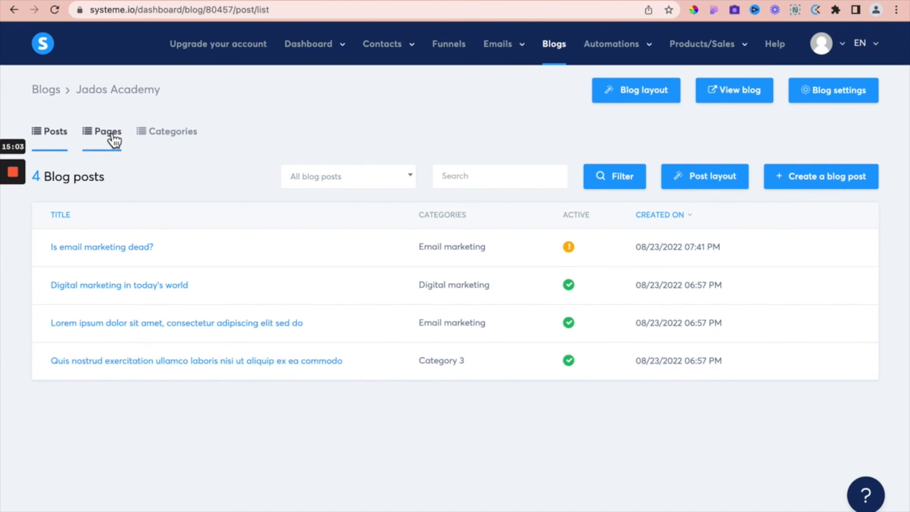
Step: View the live blog's Articles page to check which posts are listed, then return to the blog post list
left_click(726, 91)
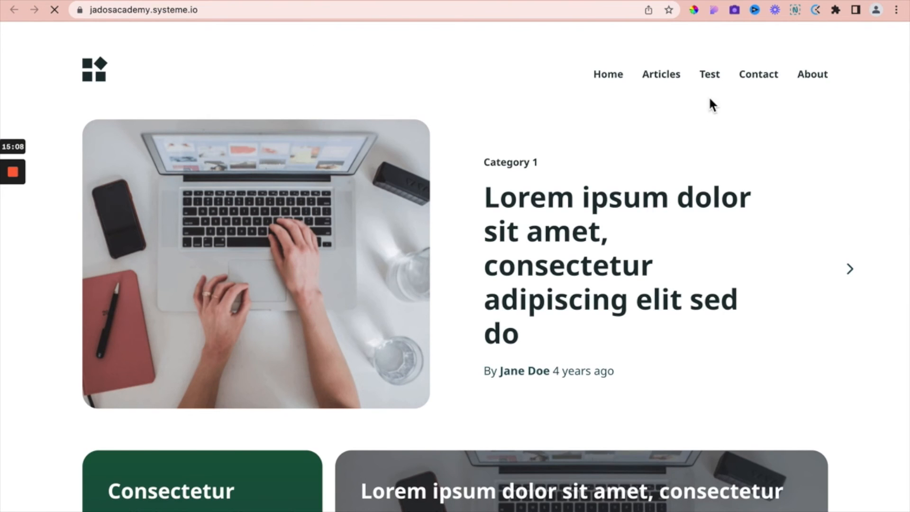
left_click(666, 80)
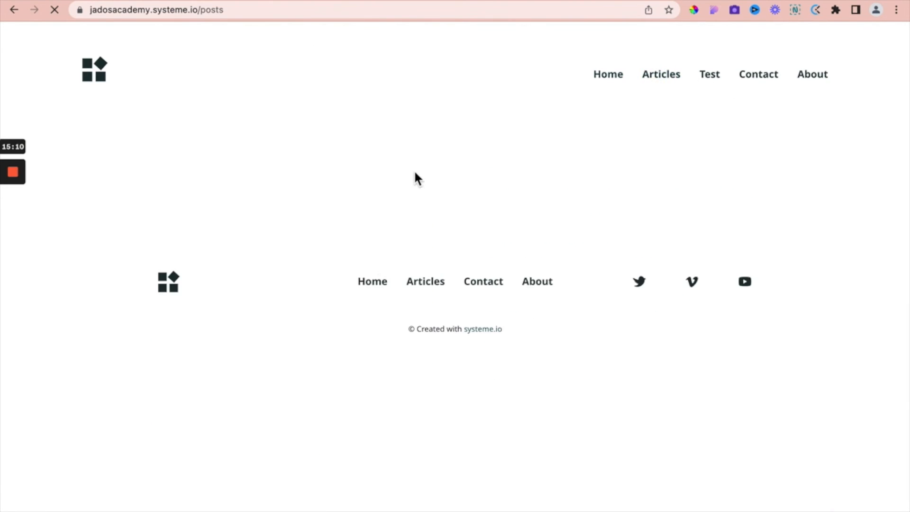
scroll(360, 319, "down", 1)
scroll(360, 319, "down", 3)
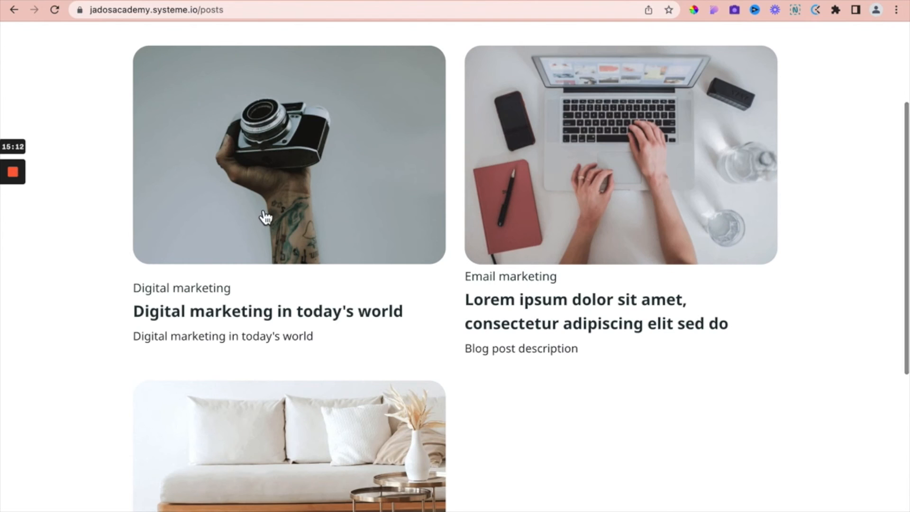
scroll(448, 266, "down", 5)
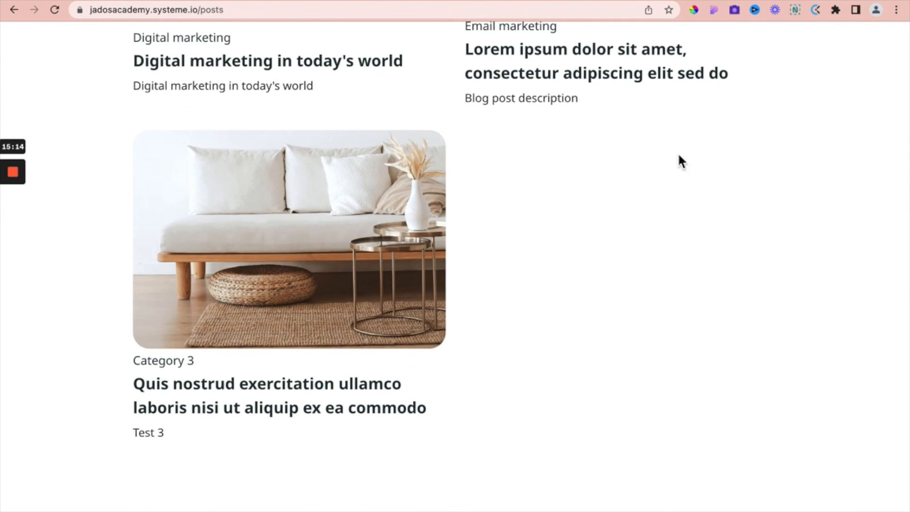
scroll(461, 175, "up", 5)
left_click(96, 1)
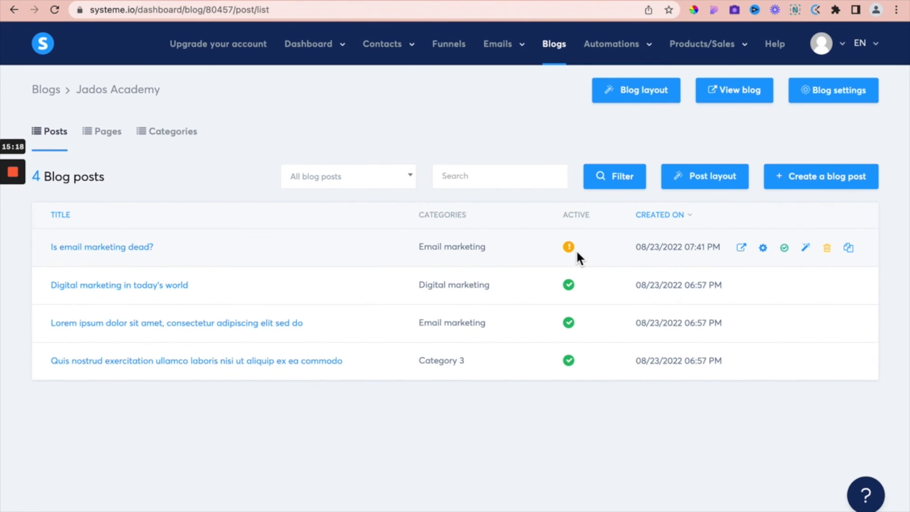
Step: Open the "Is email marketing dead?" post in the editor and add a text element to its empty content area
left_click(806, 246)
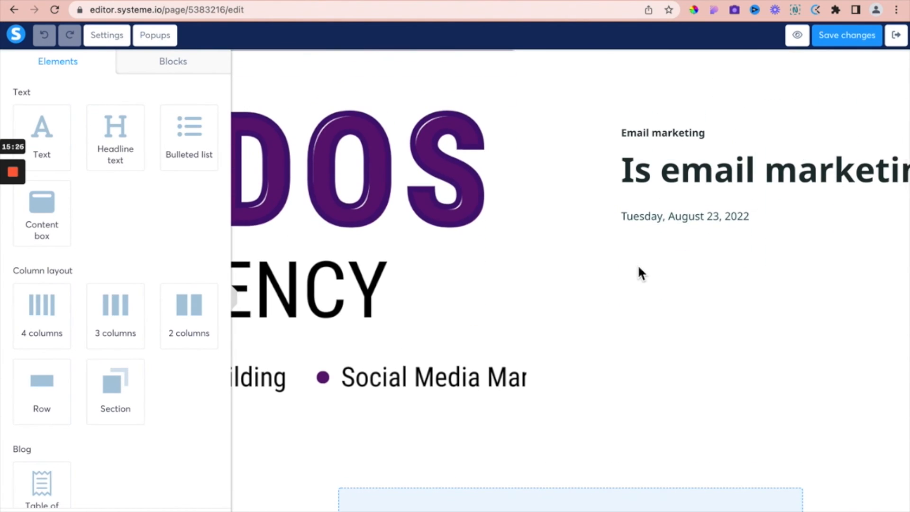
scroll(644, 256, "up", 3)
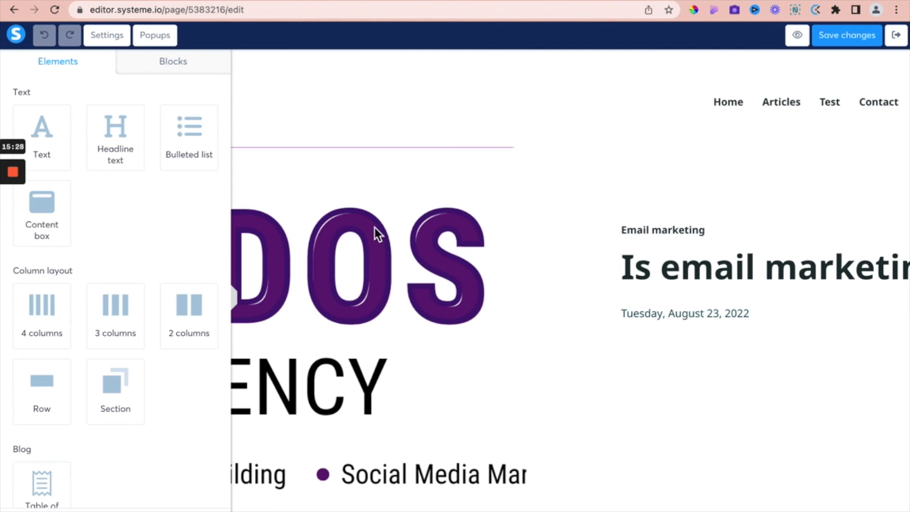
scroll(440, 271, "down", 1)
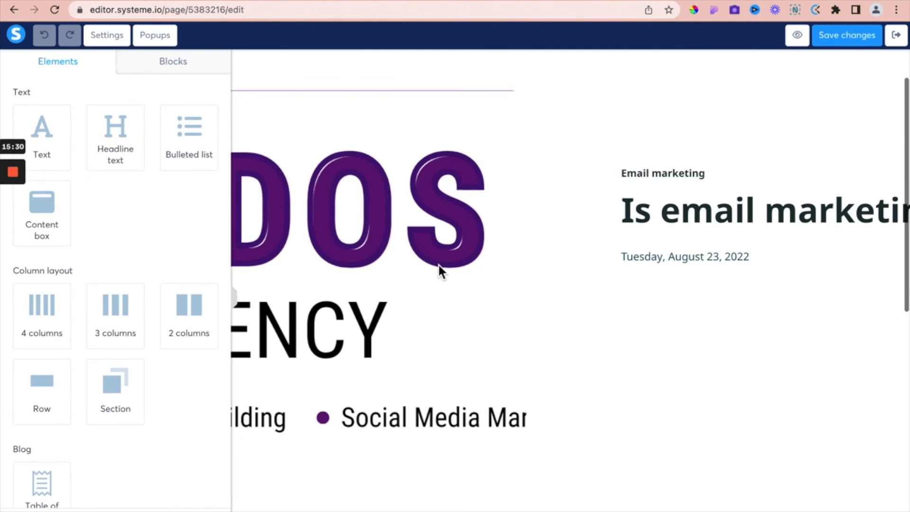
scroll(434, 310, "down", 1)
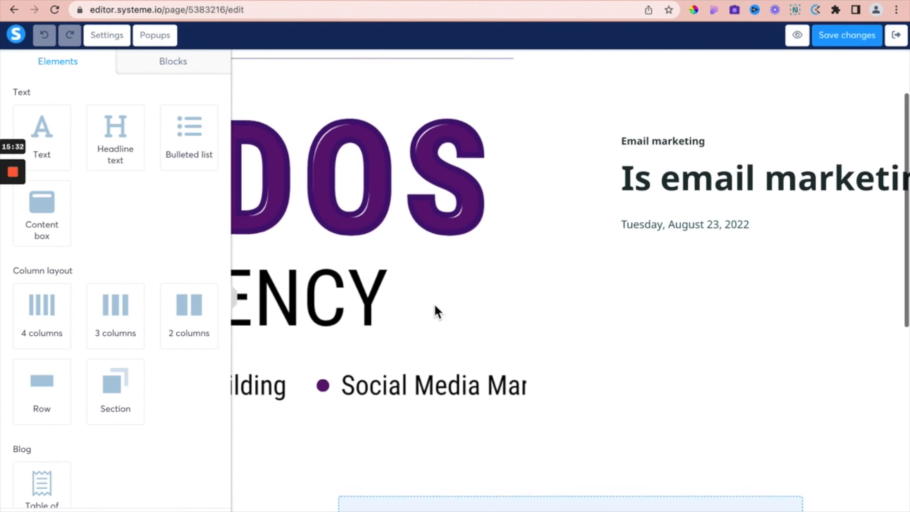
scroll(630, 305, "down", 5)
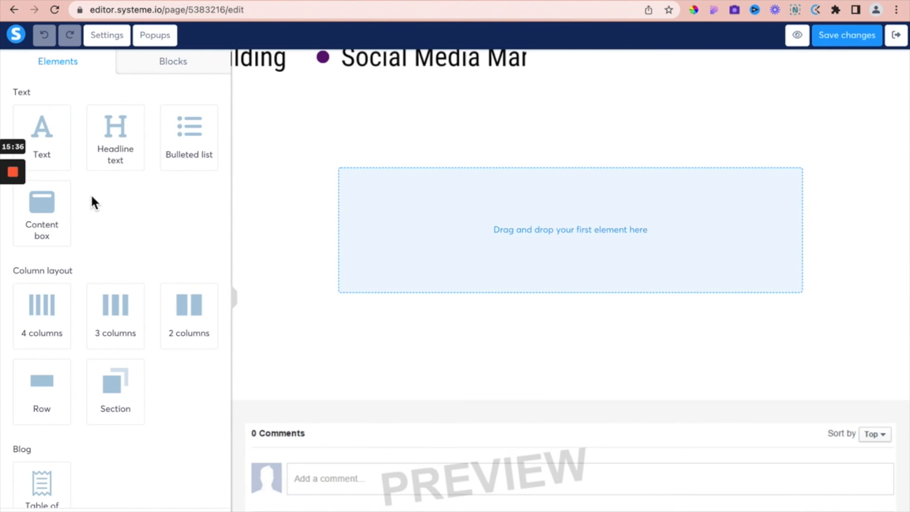
left_click_drag(49, 149, 442, 247)
Step: Align the new text element's placeholder paragraph to the left
left_click(457, 211)
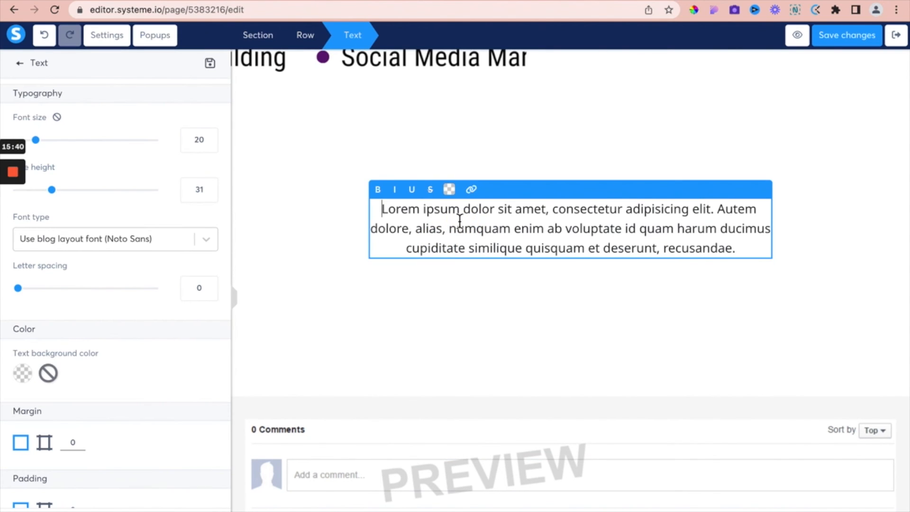
triple_click(451, 220)
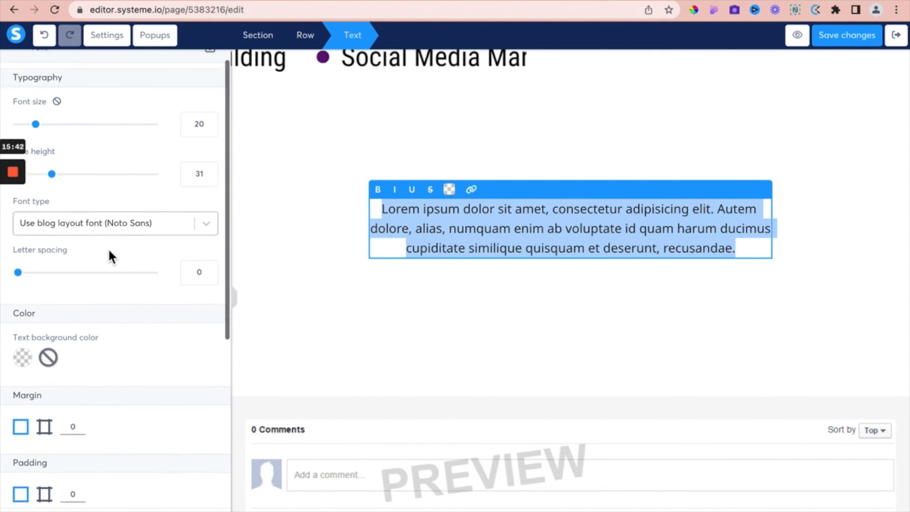
scroll(109, 254, "down", 5)
left_click(45, 269)
Step: Insert "This is a test. This a test." at the start of the placeholder paragraph
triple_click(541, 231)
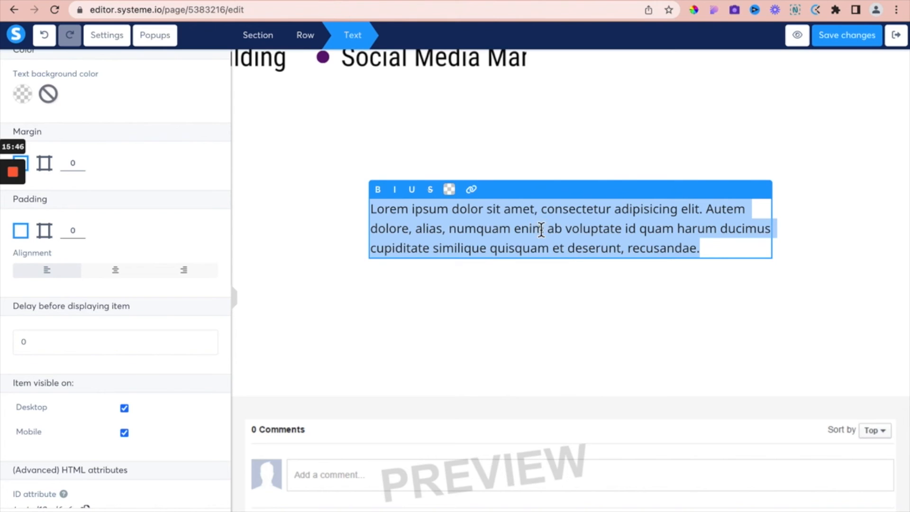
left_click(370, 216)
left_click(376, 215)
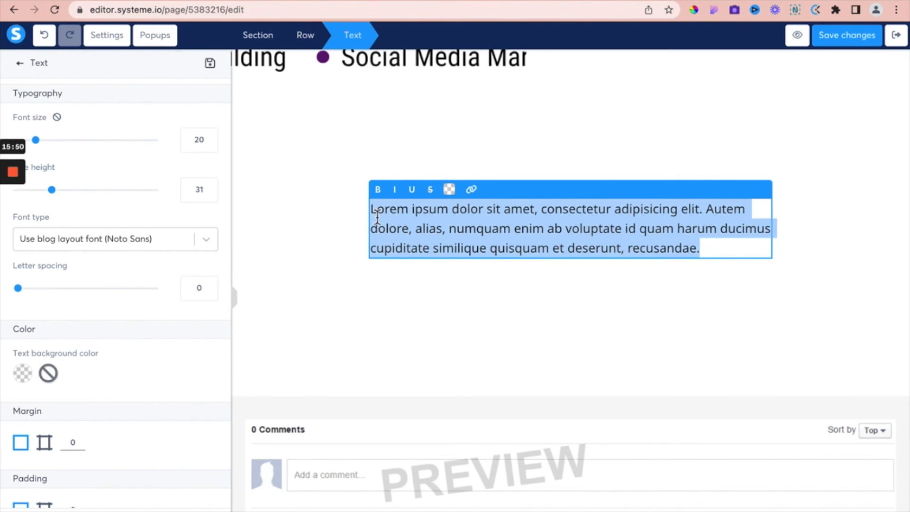
left_click(375, 217)
type("Thi")
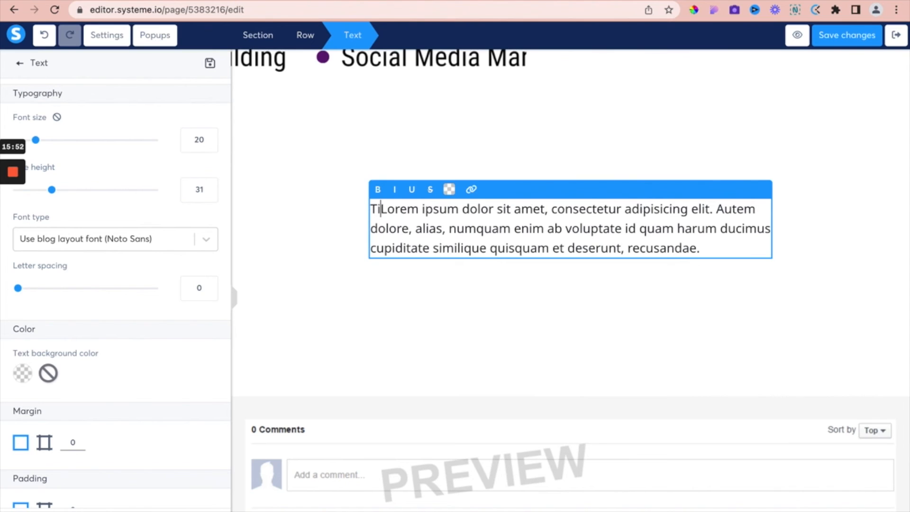
type("s is a tes")
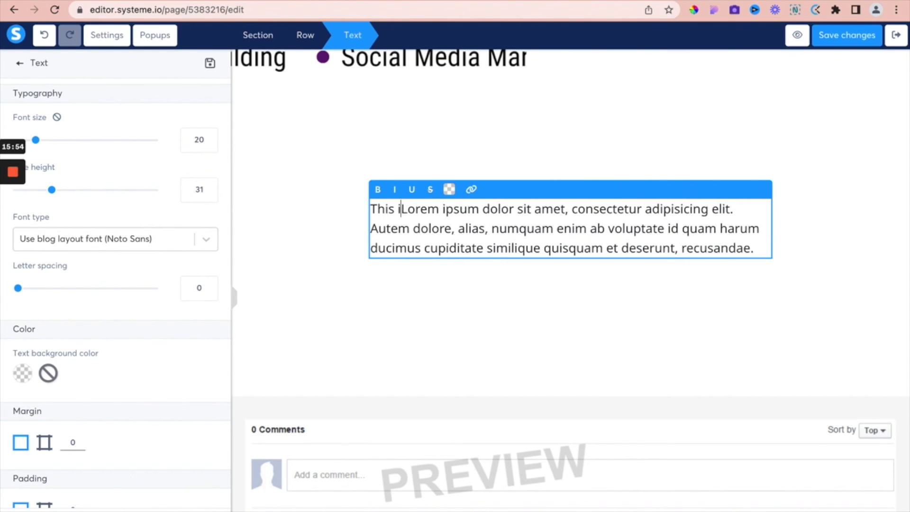
type("t. Thi ")
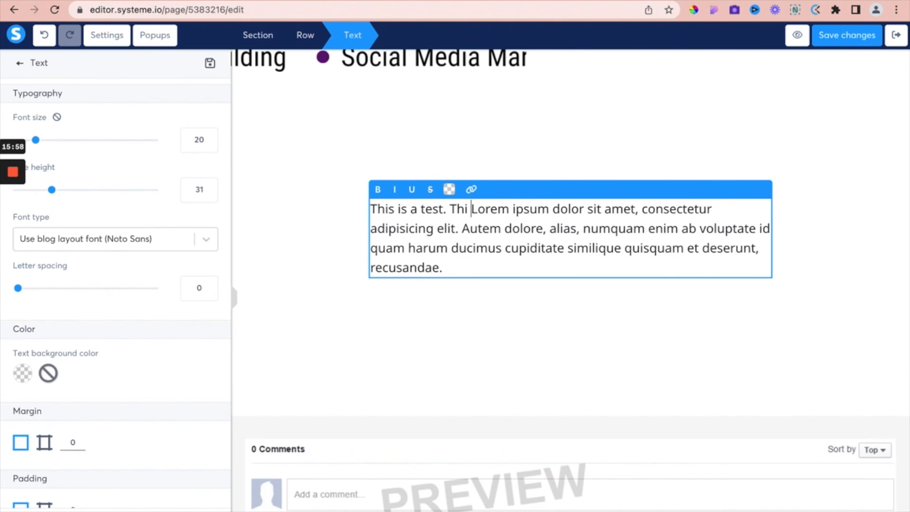
type("s a test.")
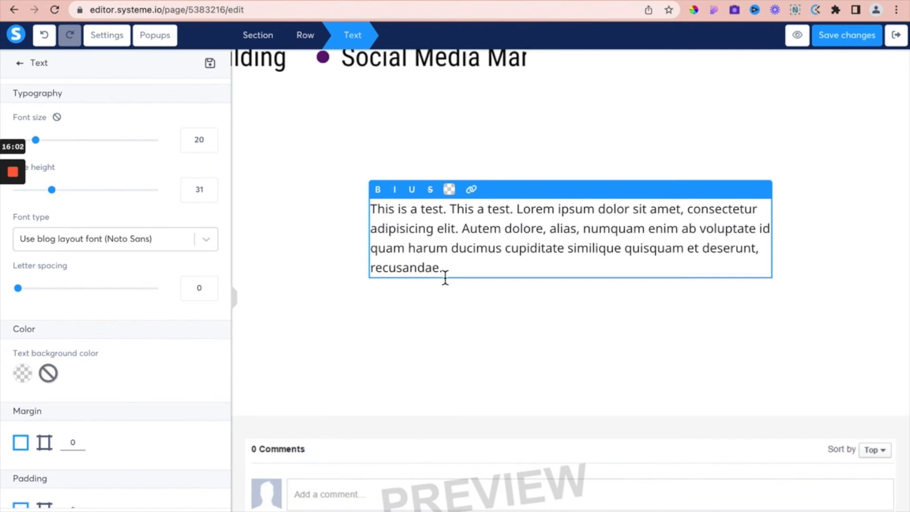
Step: Copy the whole test paragraph and paste it repeatedly beneath itself, with a blank line between the copies
left_click_drag(444, 268, 372, 209)
key("super+c")
left_click(450, 263)
key("Return")
key("Return")
key("super+v")
key("Return")
key("super+v")
key("Return")
key("Return")
key("super+v")
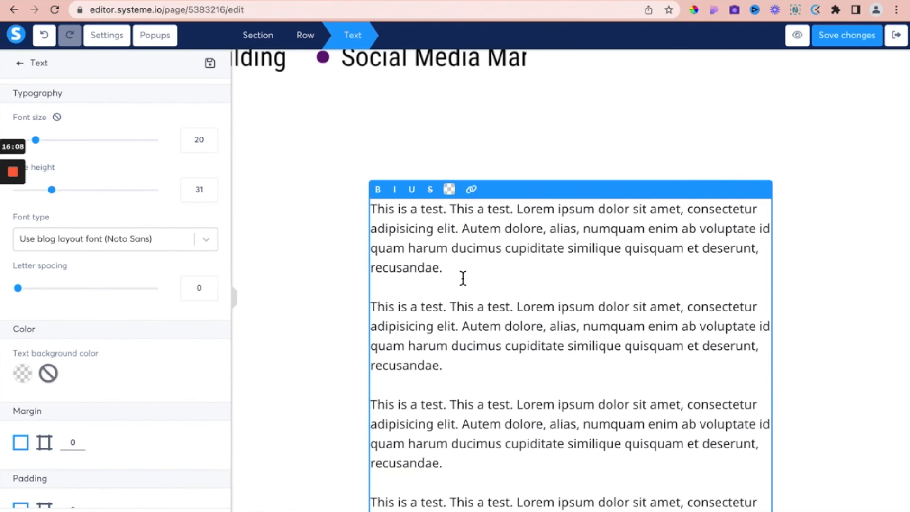
scroll(546, 293, "down", 5)
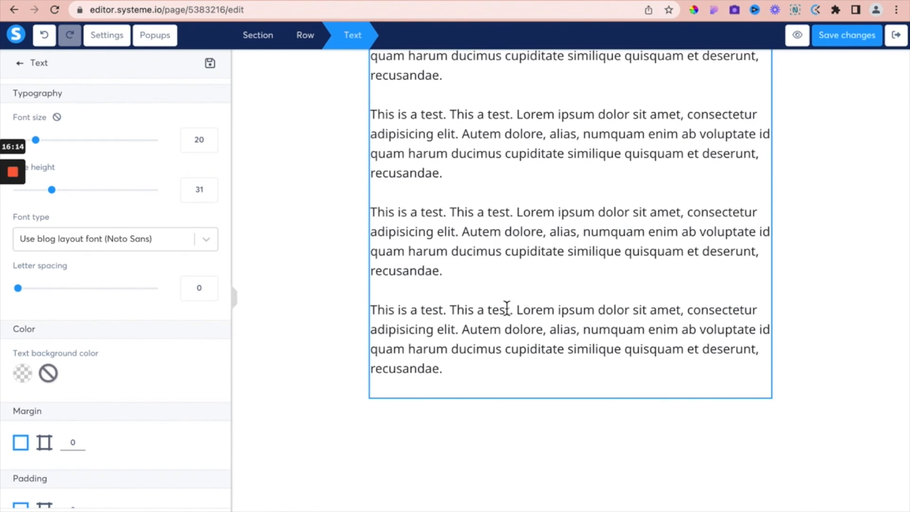
left_click_drag(512, 312, 454, 319)
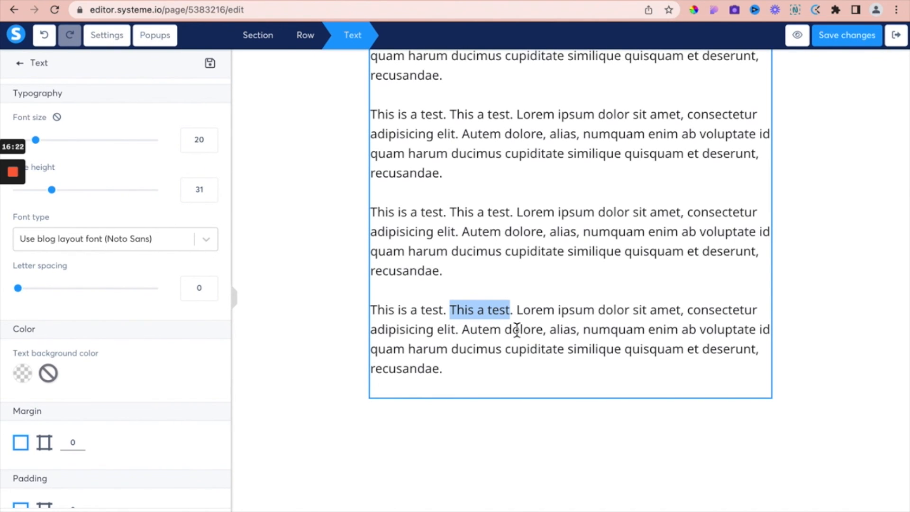
left_click(462, 376)
Step: Add an image element directly beneath the text paragraphs of the post
left_click(486, 436)
scroll(148, 358, "down", 3)
scroll(148, 359, "down", 5)
left_click_drag(44, 355, 418, 404)
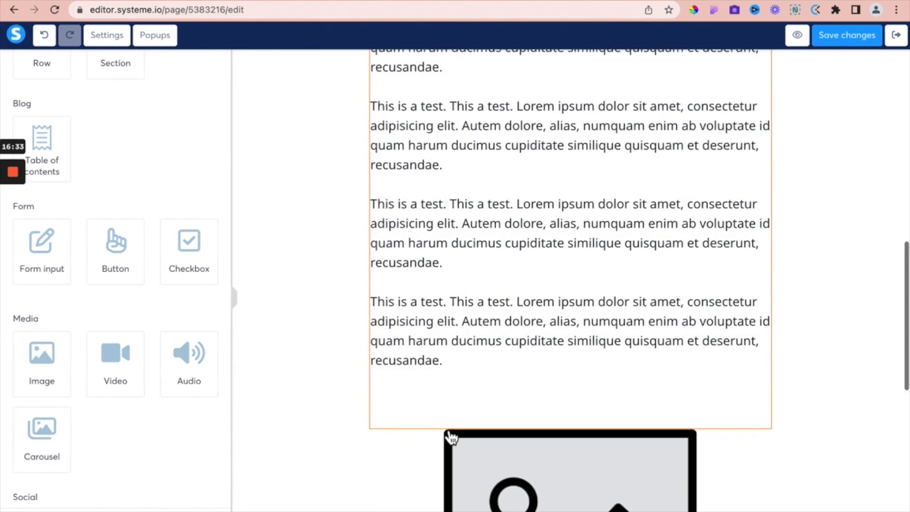
Step: Fill the image element with Untitleddesign13.png, the Instagram logo, from the previously uploaded images
left_click(559, 346)
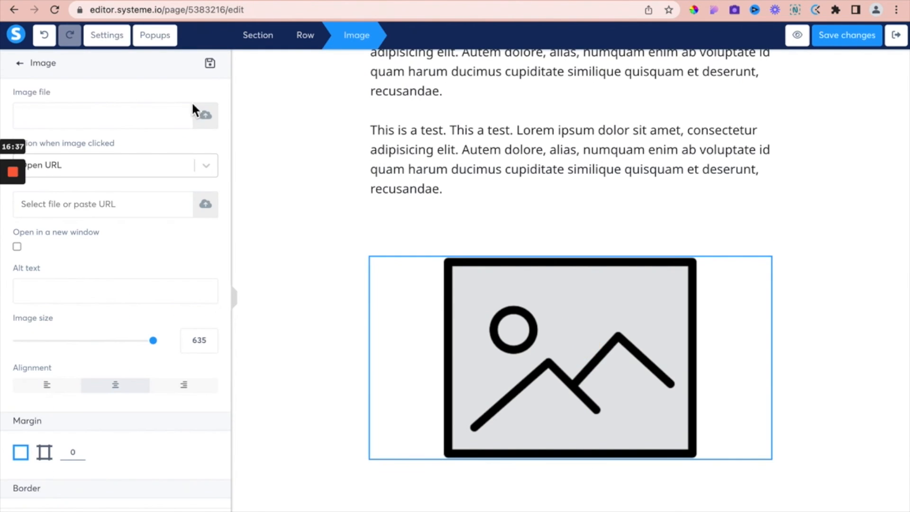
left_click(206, 115)
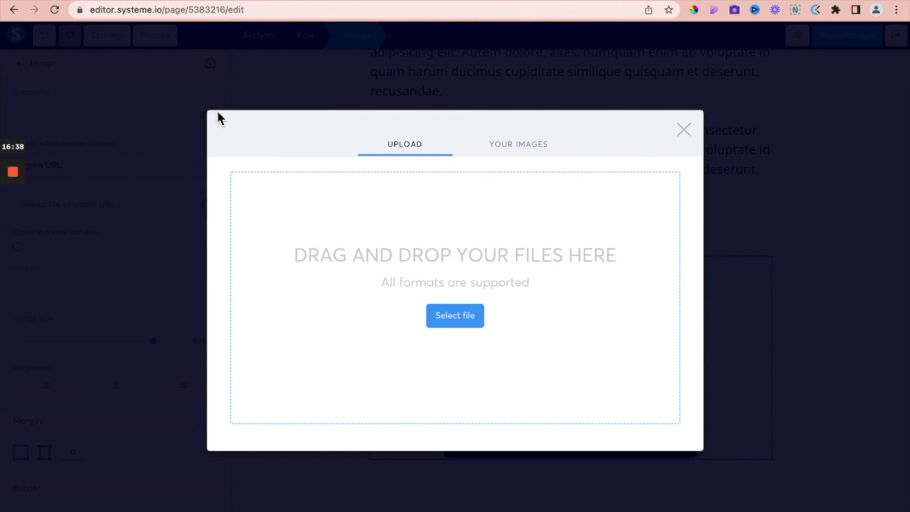
left_click(513, 145)
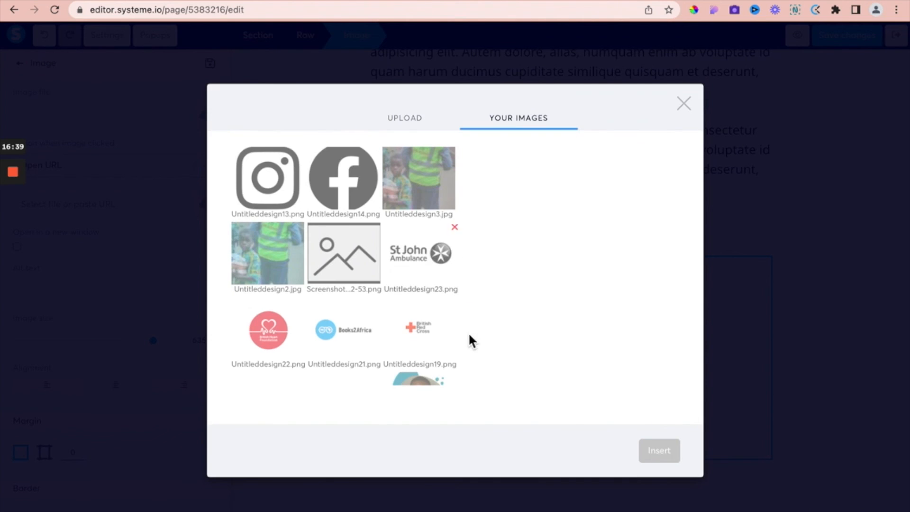
left_click(273, 191)
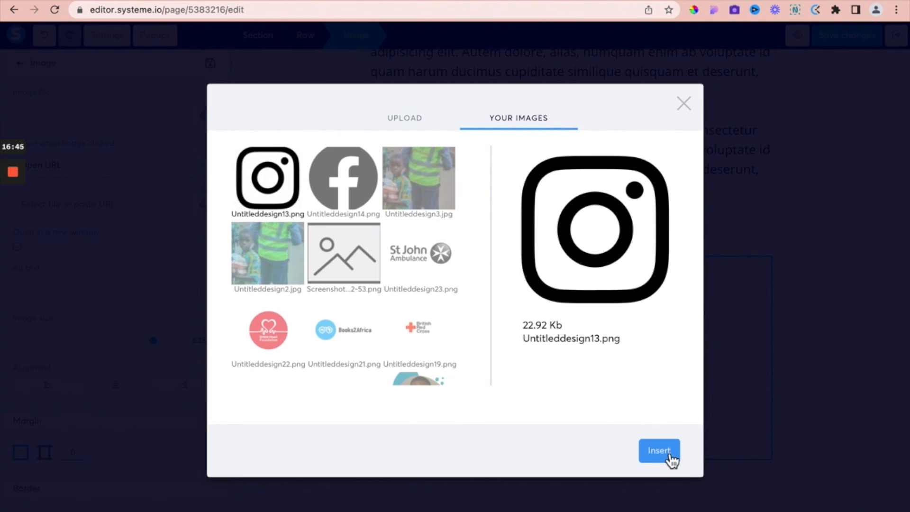
left_click(658, 450)
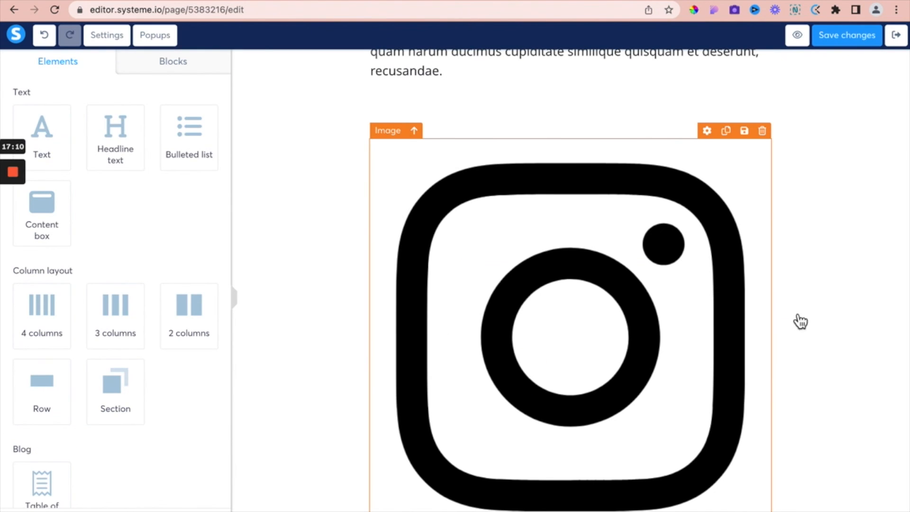
Step: Add a text element beneath the Instagram image and replace its placeholder with two pasted copies of the test paragraph
scroll(590, 379, "down", 6)
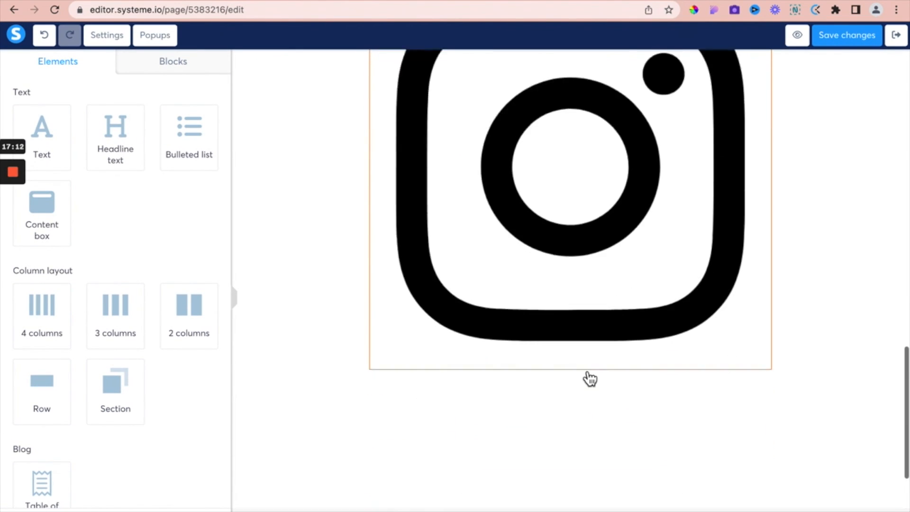
left_click_drag(51, 134, 463, 339)
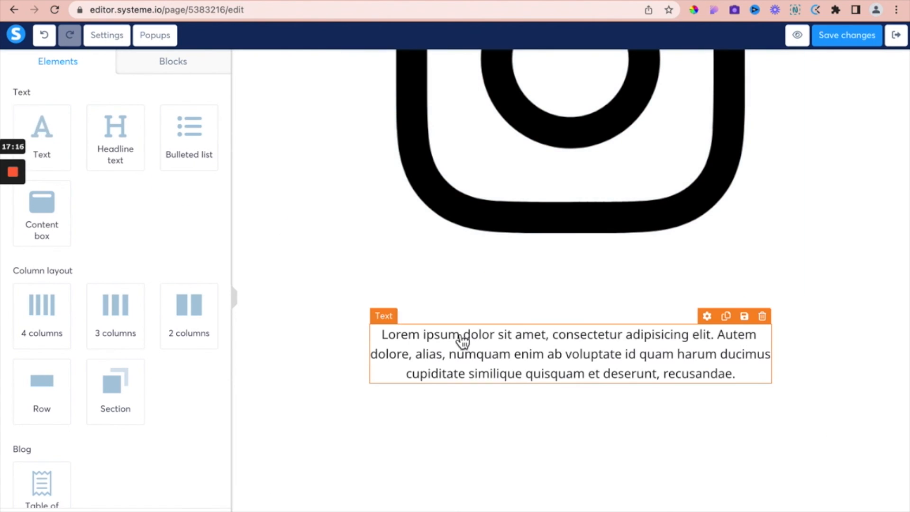
triple_click(462, 354)
key("super+v")
key("Return")
key("super+v")
key("Return")
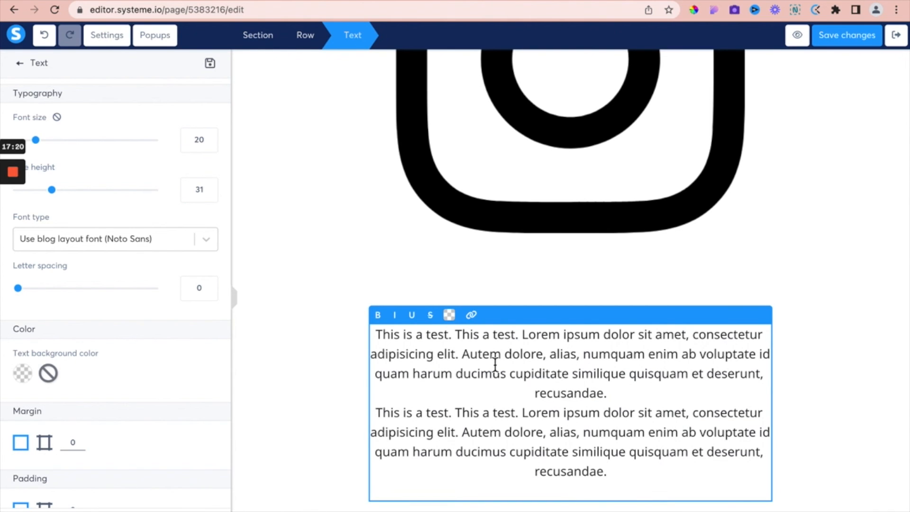
scroll(92, 308, "down", 5)
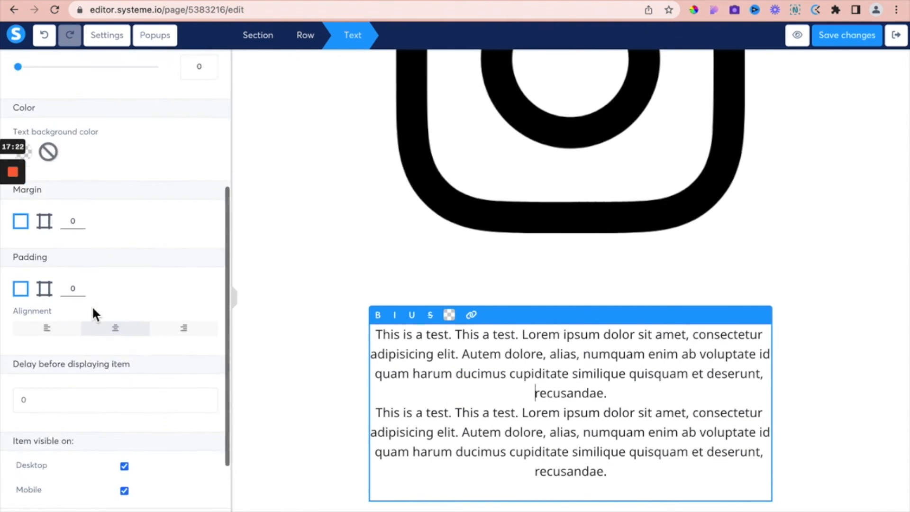
scroll(92, 308, "up", 5)
left_click(21, 64)
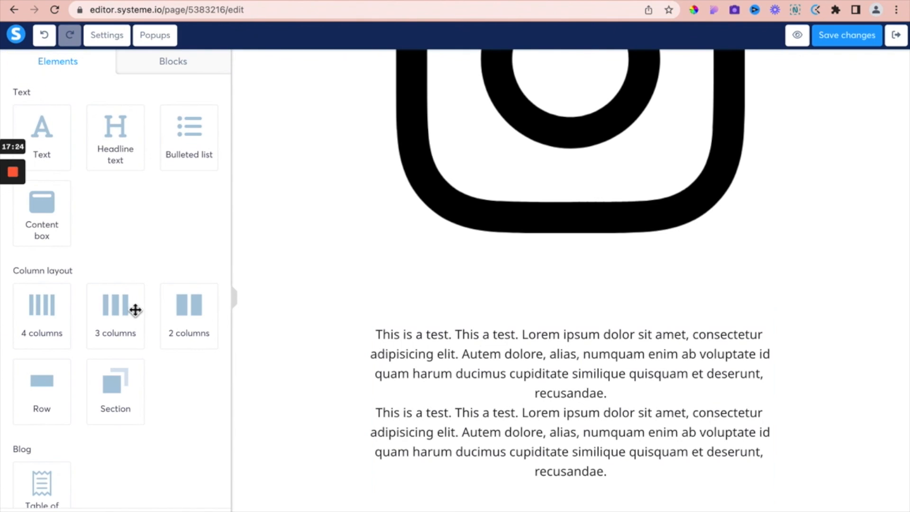
Step: Left-align the text element beneath the Instagram image, save the post and leave the editor
left_click(445, 362)
scroll(108, 339, "down", 5)
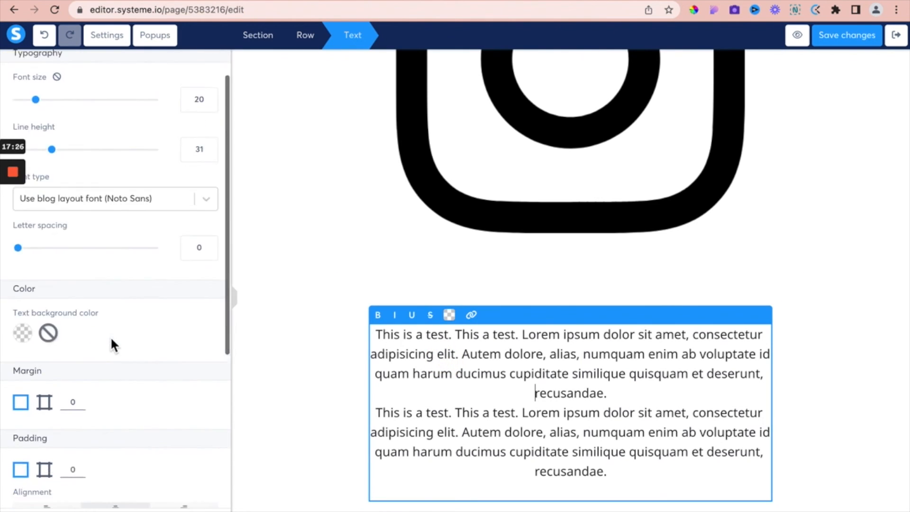
left_click(64, 320)
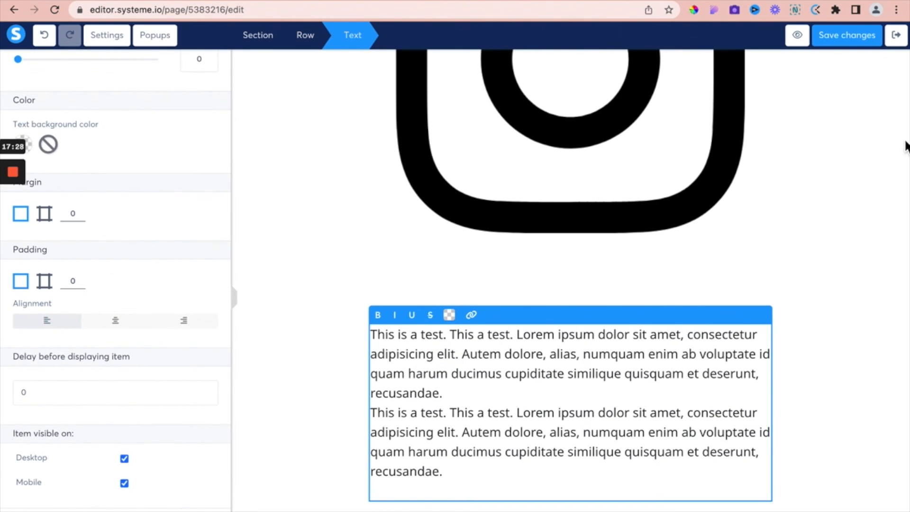
left_click(852, 44)
left_click(896, 37)
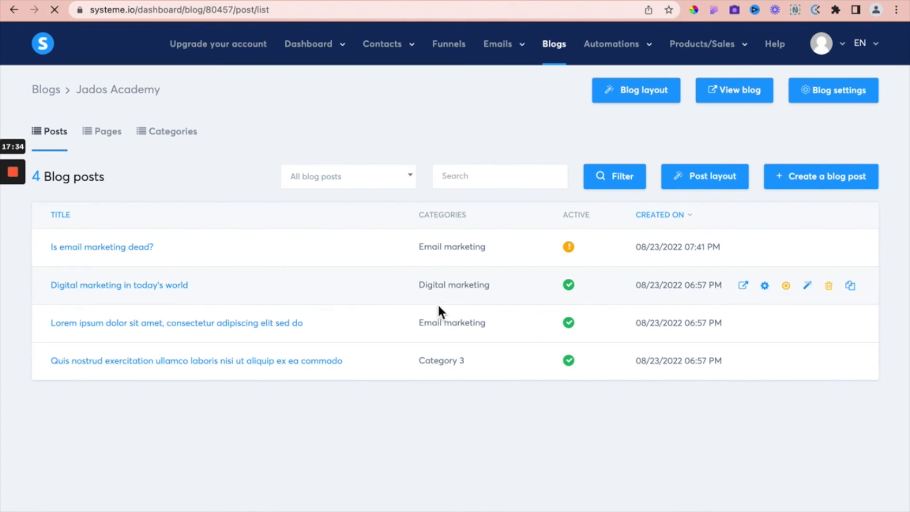
Step: Preview the post "Is email marketing dead?" and look through its content down to the comments area
left_click(742, 251)
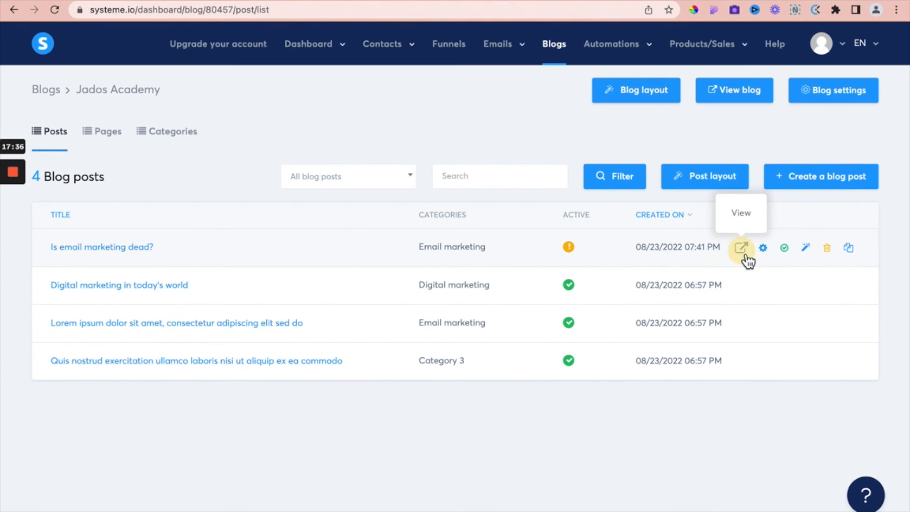
scroll(369, 281, "down", 10)
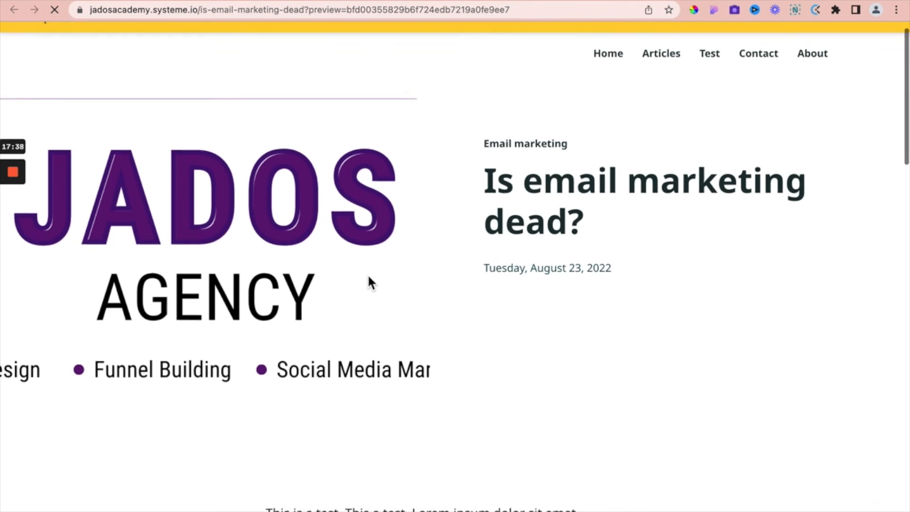
scroll(369, 280, "down", 15)
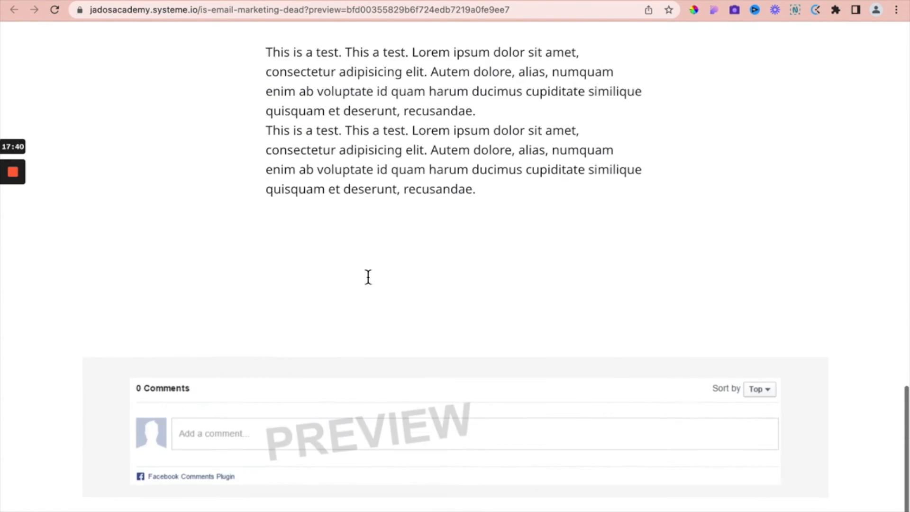
Step: Return to the blog post list and publish the post "Is email marketing dead?"
left_click(300, 0)
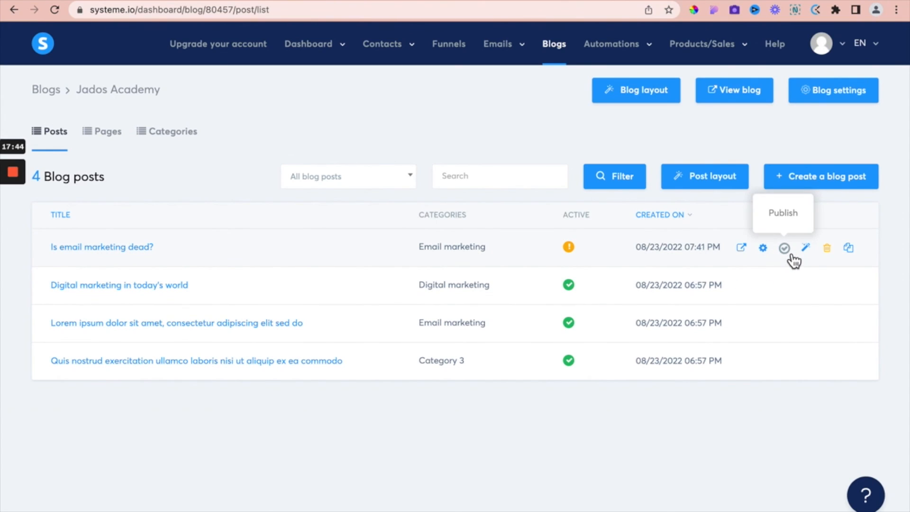
left_click(790, 254)
left_click(433, 338)
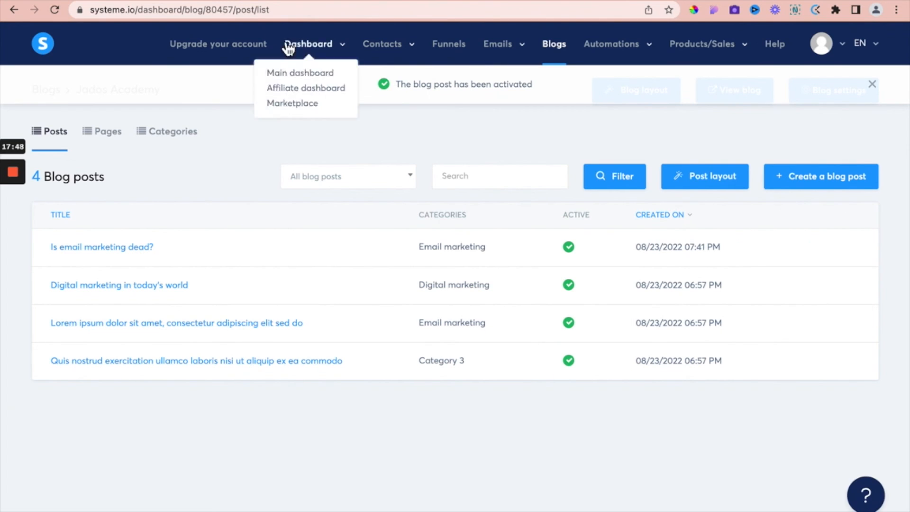
Step: Reload the live blog's posts page, open "Is email marketing dead?" and check its published content
left_click(254, 0)
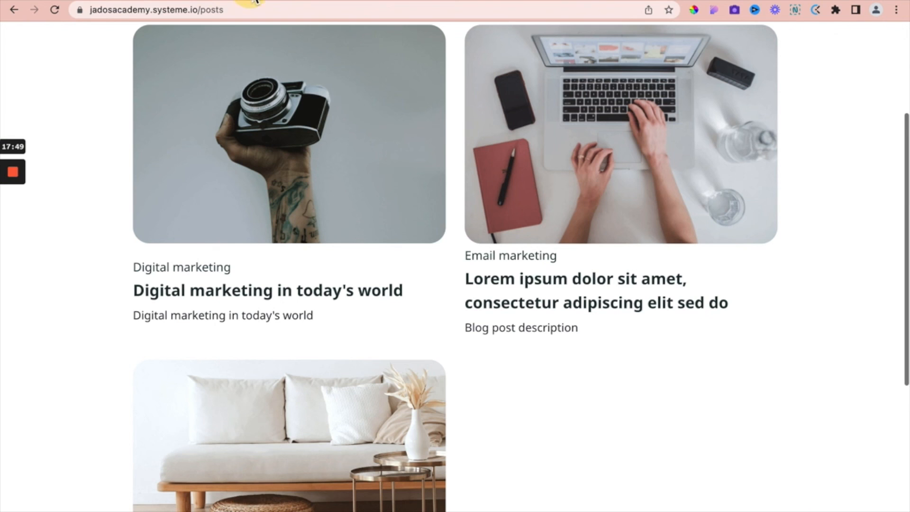
left_click(55, 10)
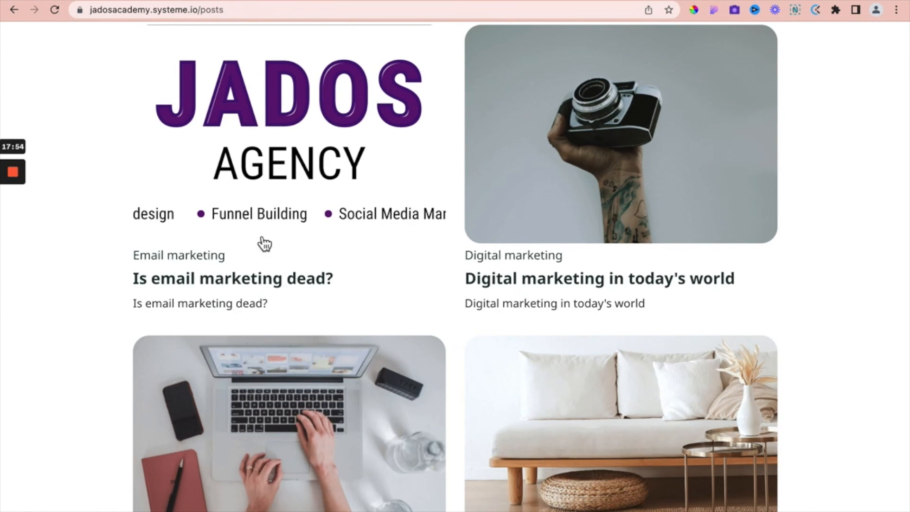
left_click(290, 143)
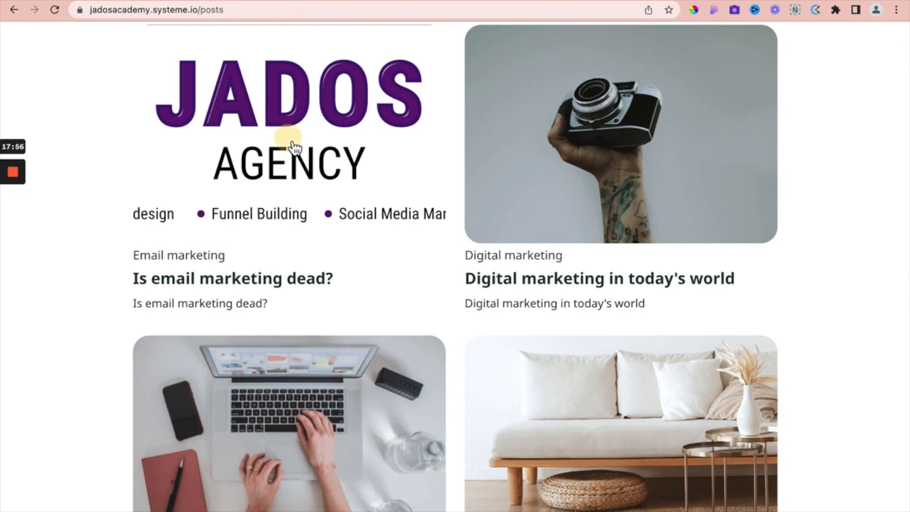
scroll(465, 347, "down", 20)
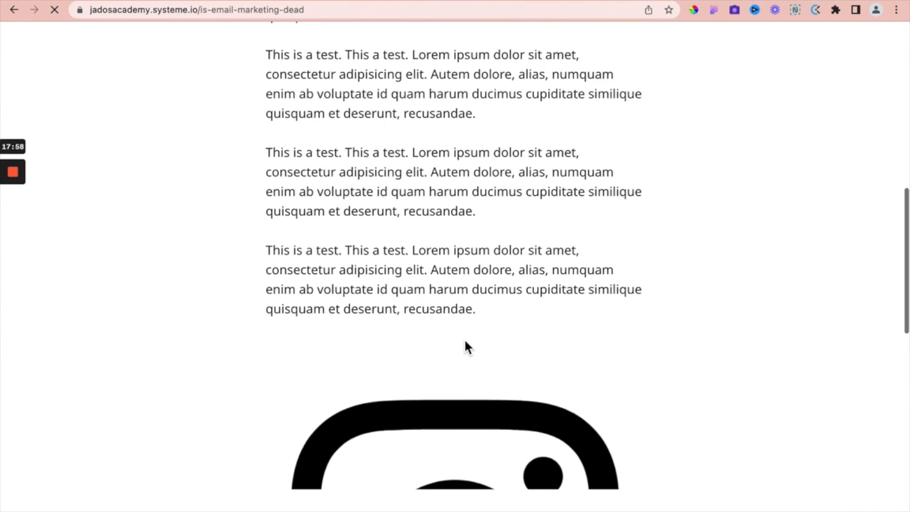
scroll(468, 348, "down", 2)
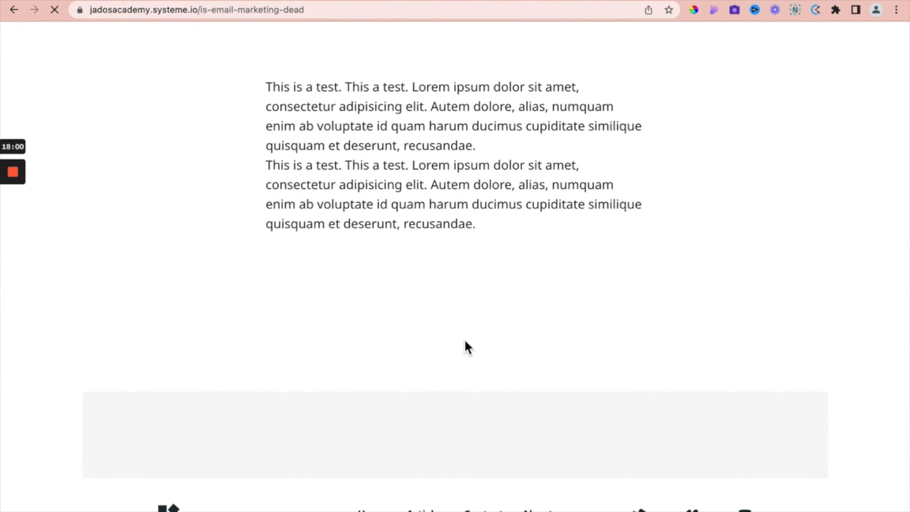
left_click(89, 1)
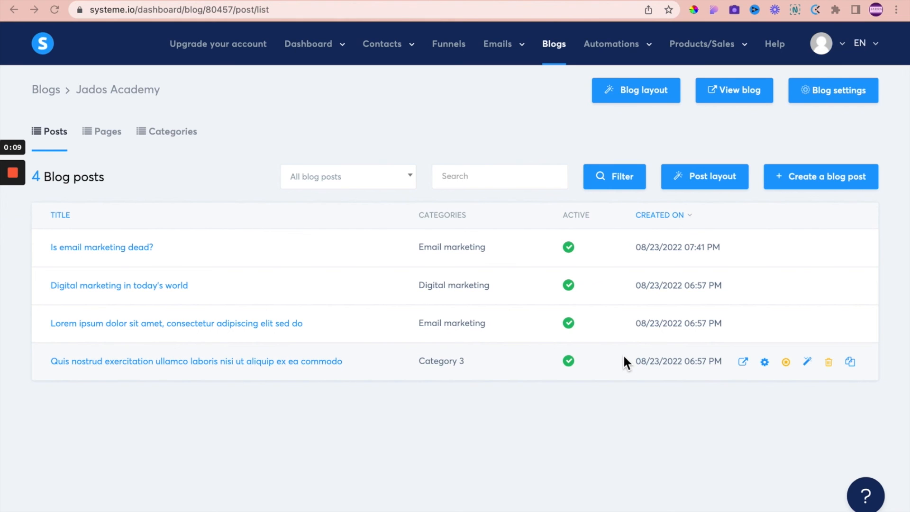
Step: Look over the live Jados Academy home page, and the blog's page and category lists in the dashboard
left_click(221, 1)
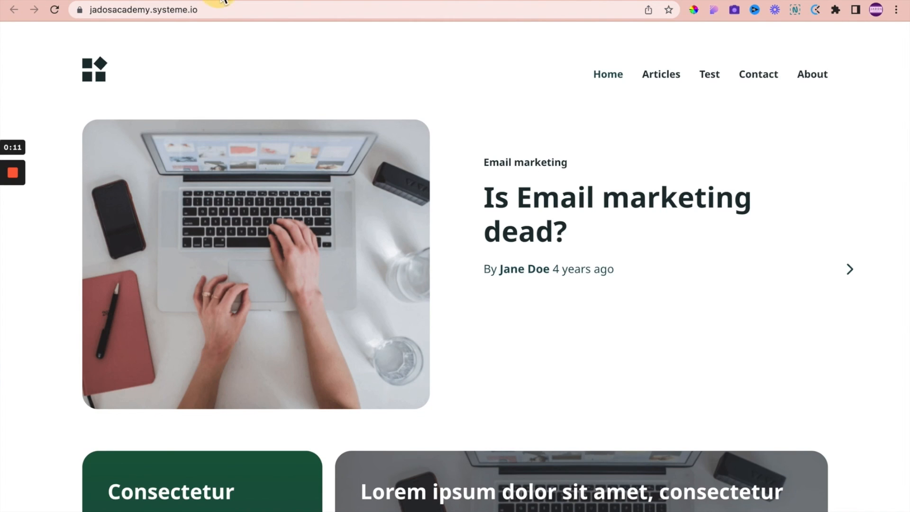
scroll(396, 283, "down", 12)
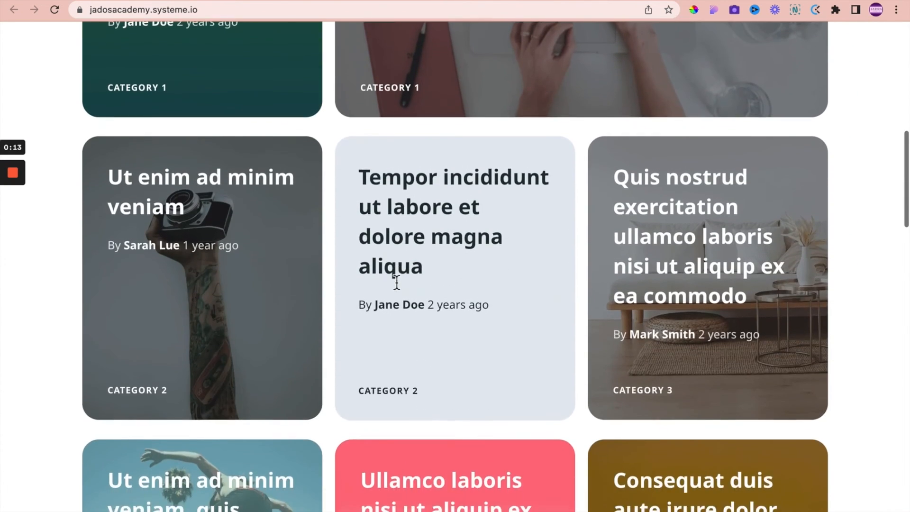
scroll(396, 282, "up", 10)
scroll(397, 284, "up", 2)
left_click(86, 0)
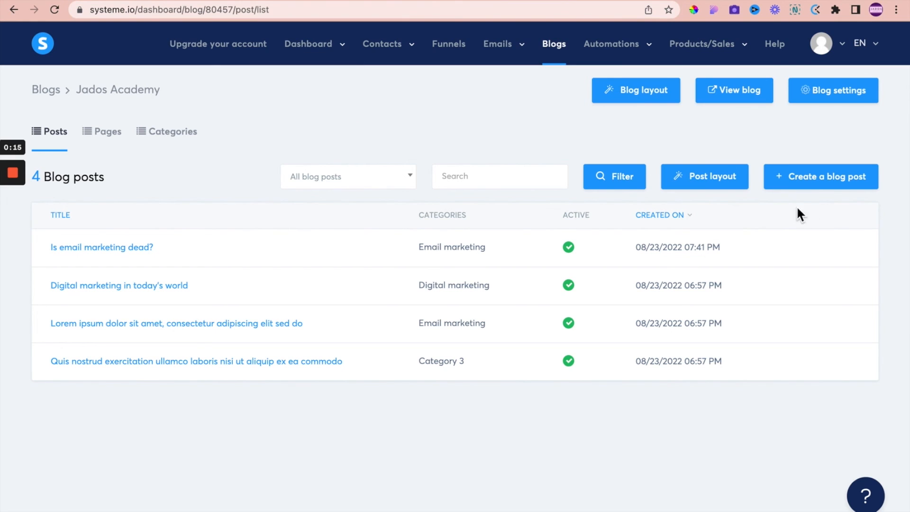
left_click(113, 137)
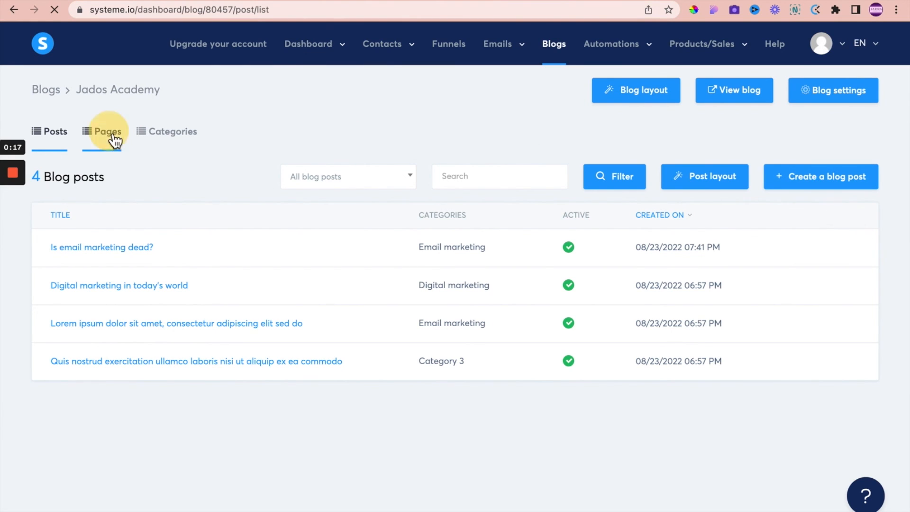
left_click(181, 135)
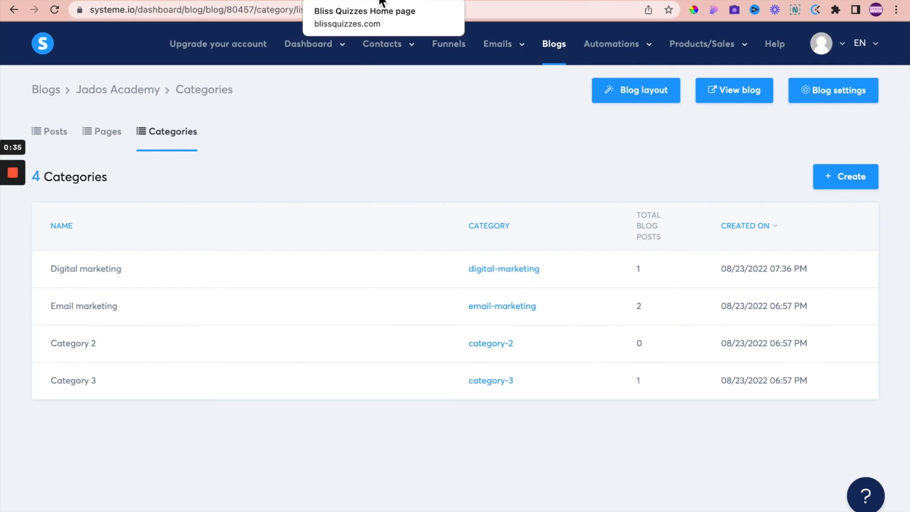
Step: Switch to the Bliss Quizzes website and examine its home page from the header and quiz posts to the footer
left_click(380, 2)
scroll(422, 320, "down", 3)
scroll(423, 320, "up", 3)
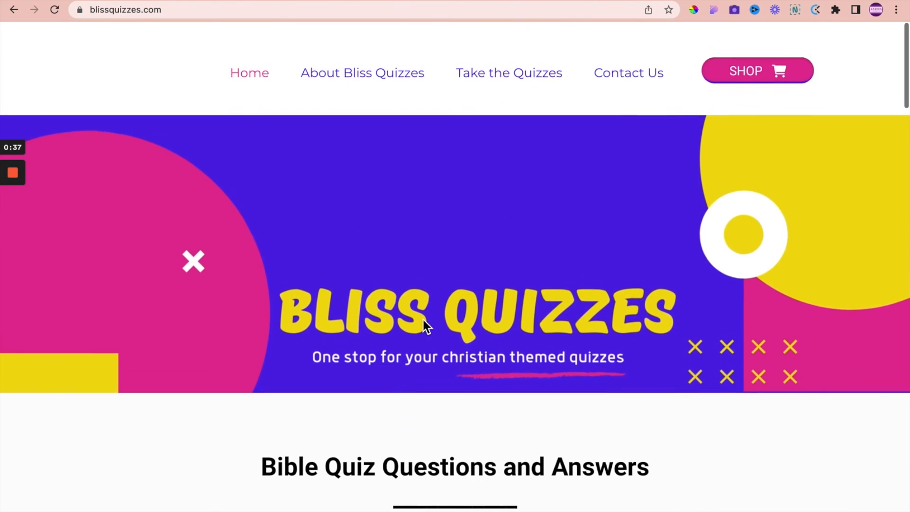
scroll(423, 320, "down", 3)
scroll(457, 306, "down", 5)
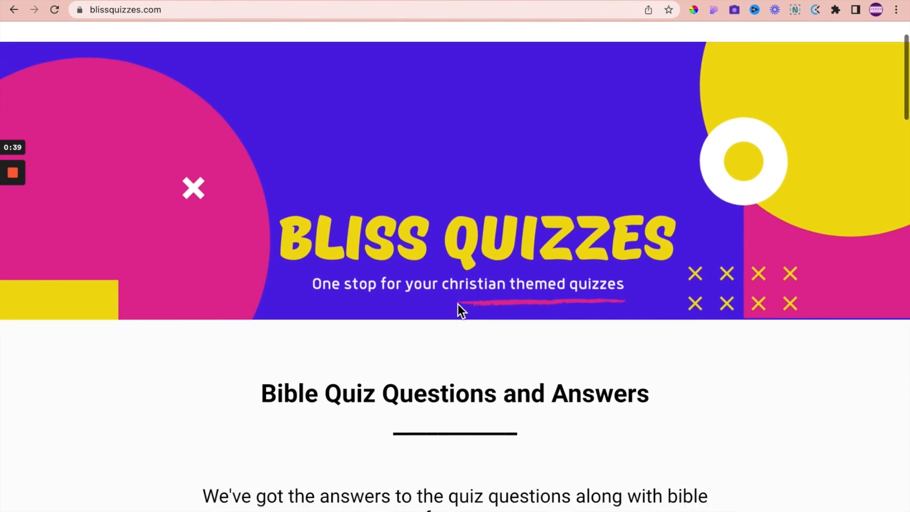
scroll(458, 311, "down", 2)
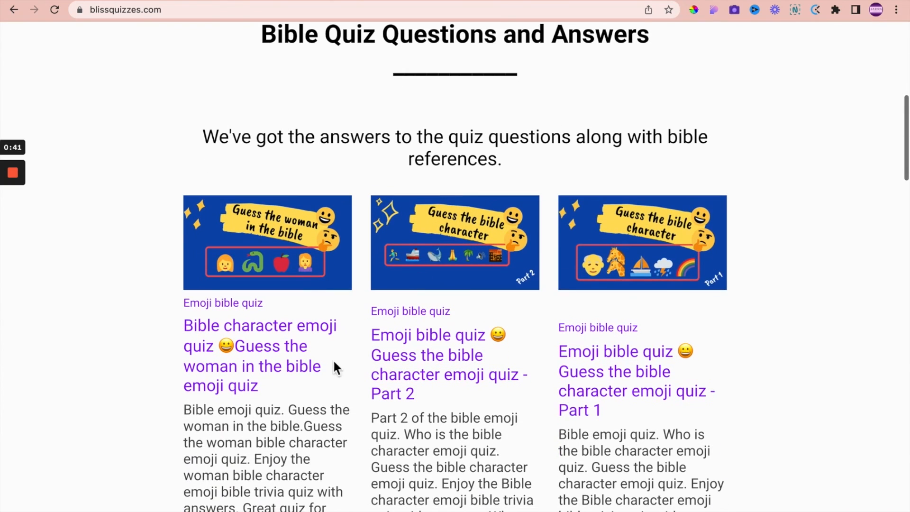
scroll(388, 366, "down", 4)
scroll(392, 366, "down", 15)
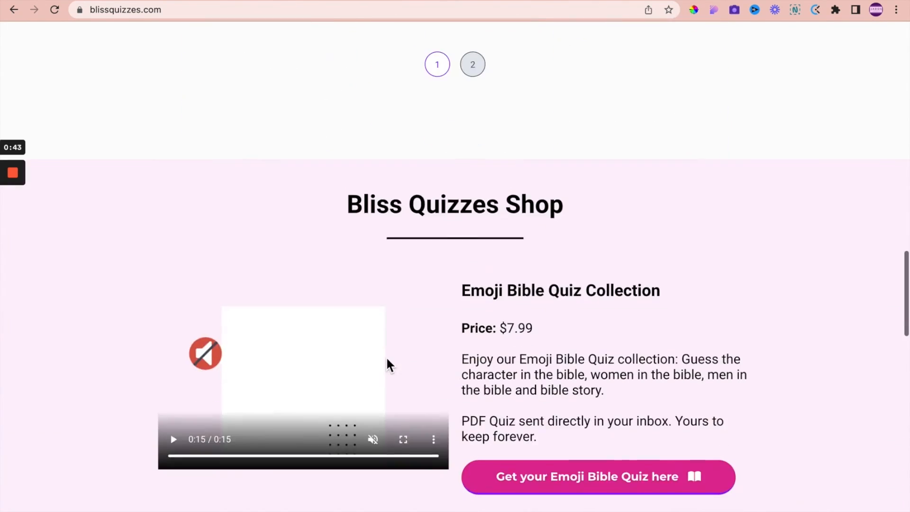
scroll(386, 359, "down", 14)
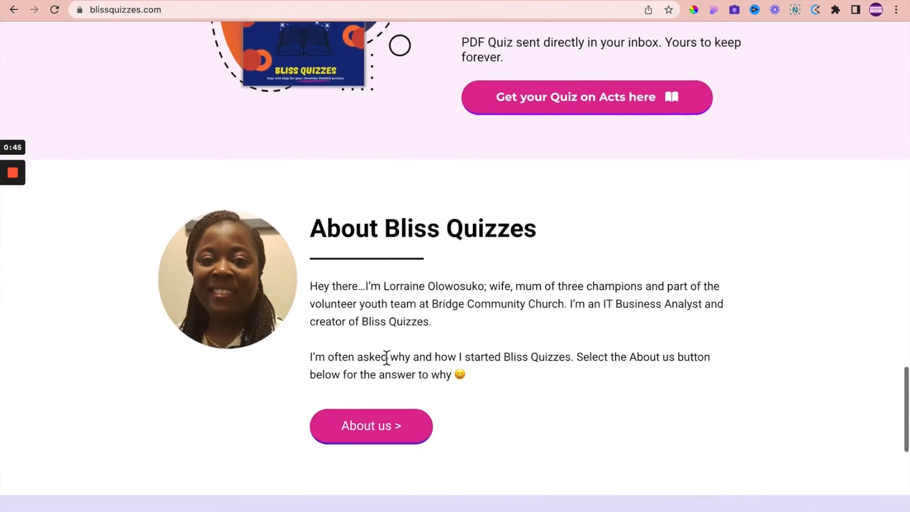
scroll(388, 362, "down", 3)
scroll(388, 362, "up", 15)
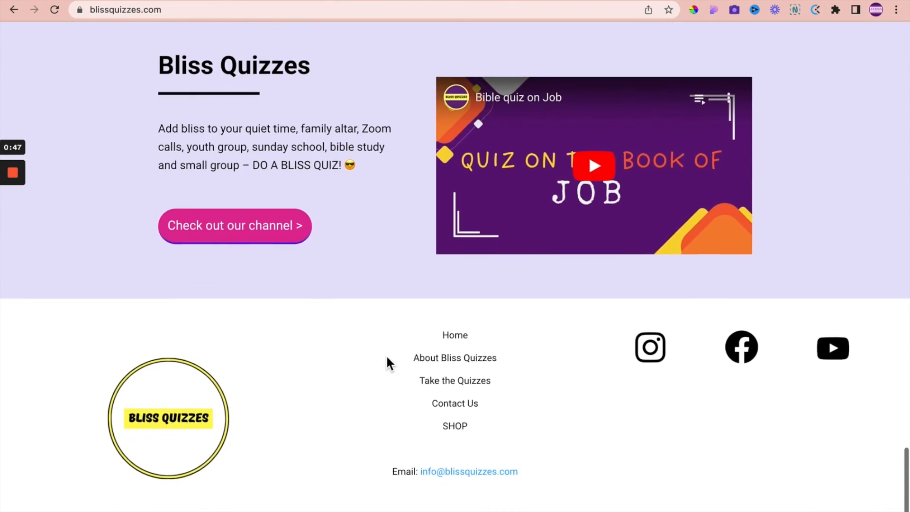
scroll(386, 355, "up", 15)
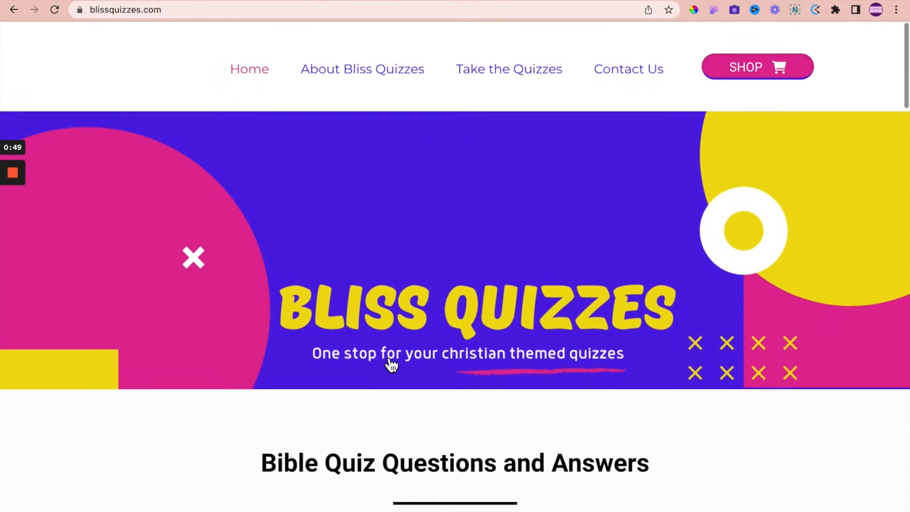